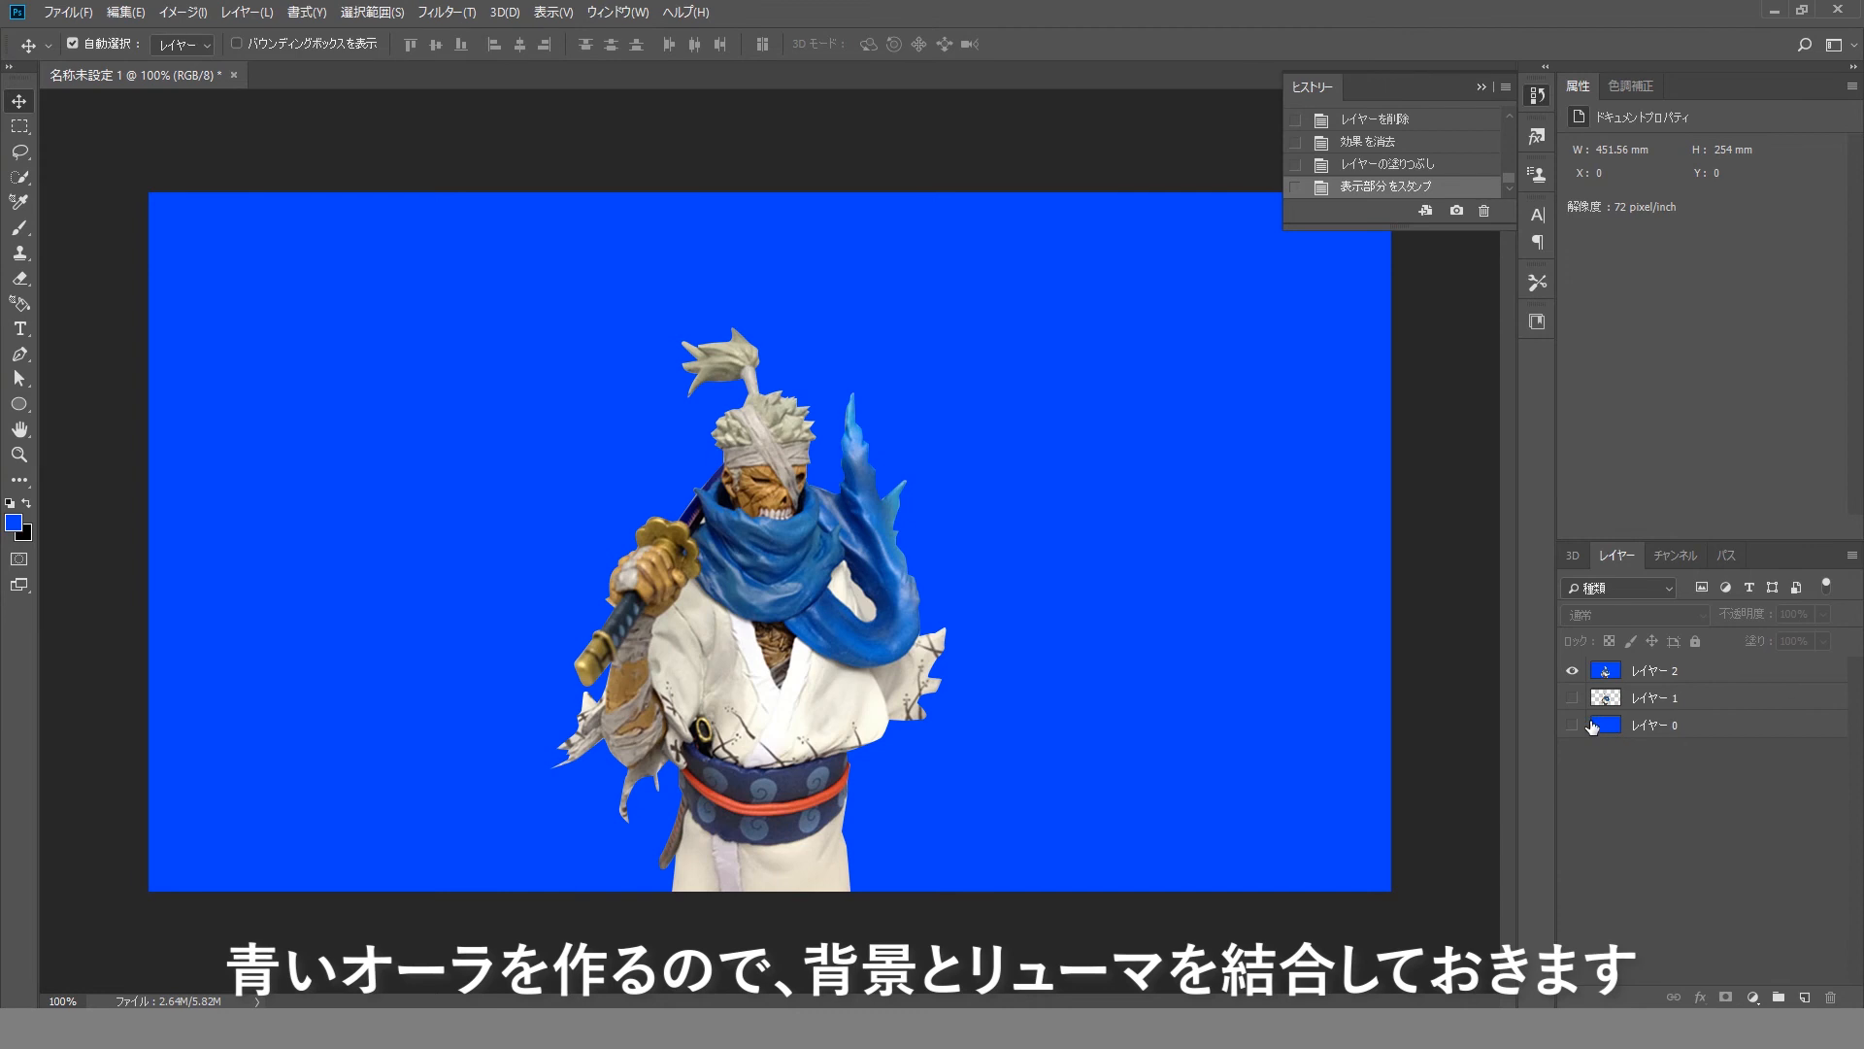
Compare レイヤー 2 with the layers beneath it by hiding and restoring it, and select レイヤー 2.
{"action": "left_click", "coordinate": [1573, 672]}
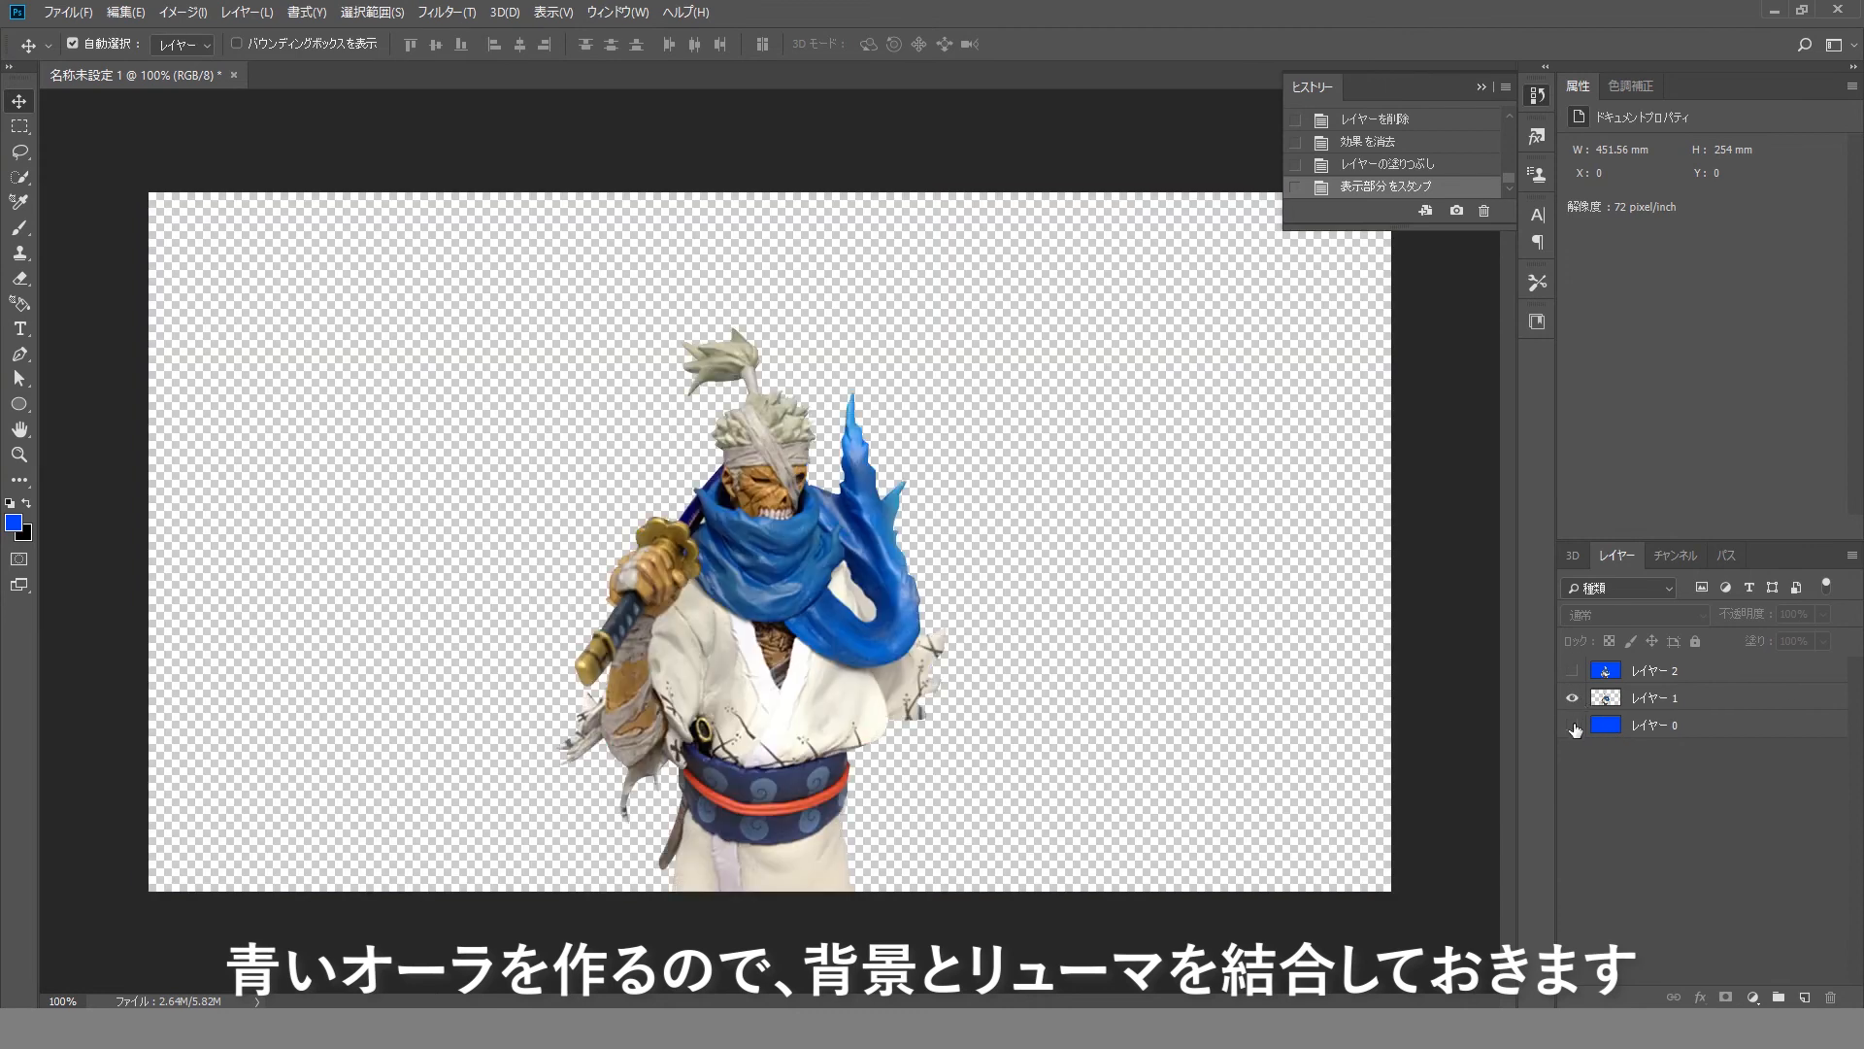
{"action": "left_click", "coordinate": [1573, 727]}
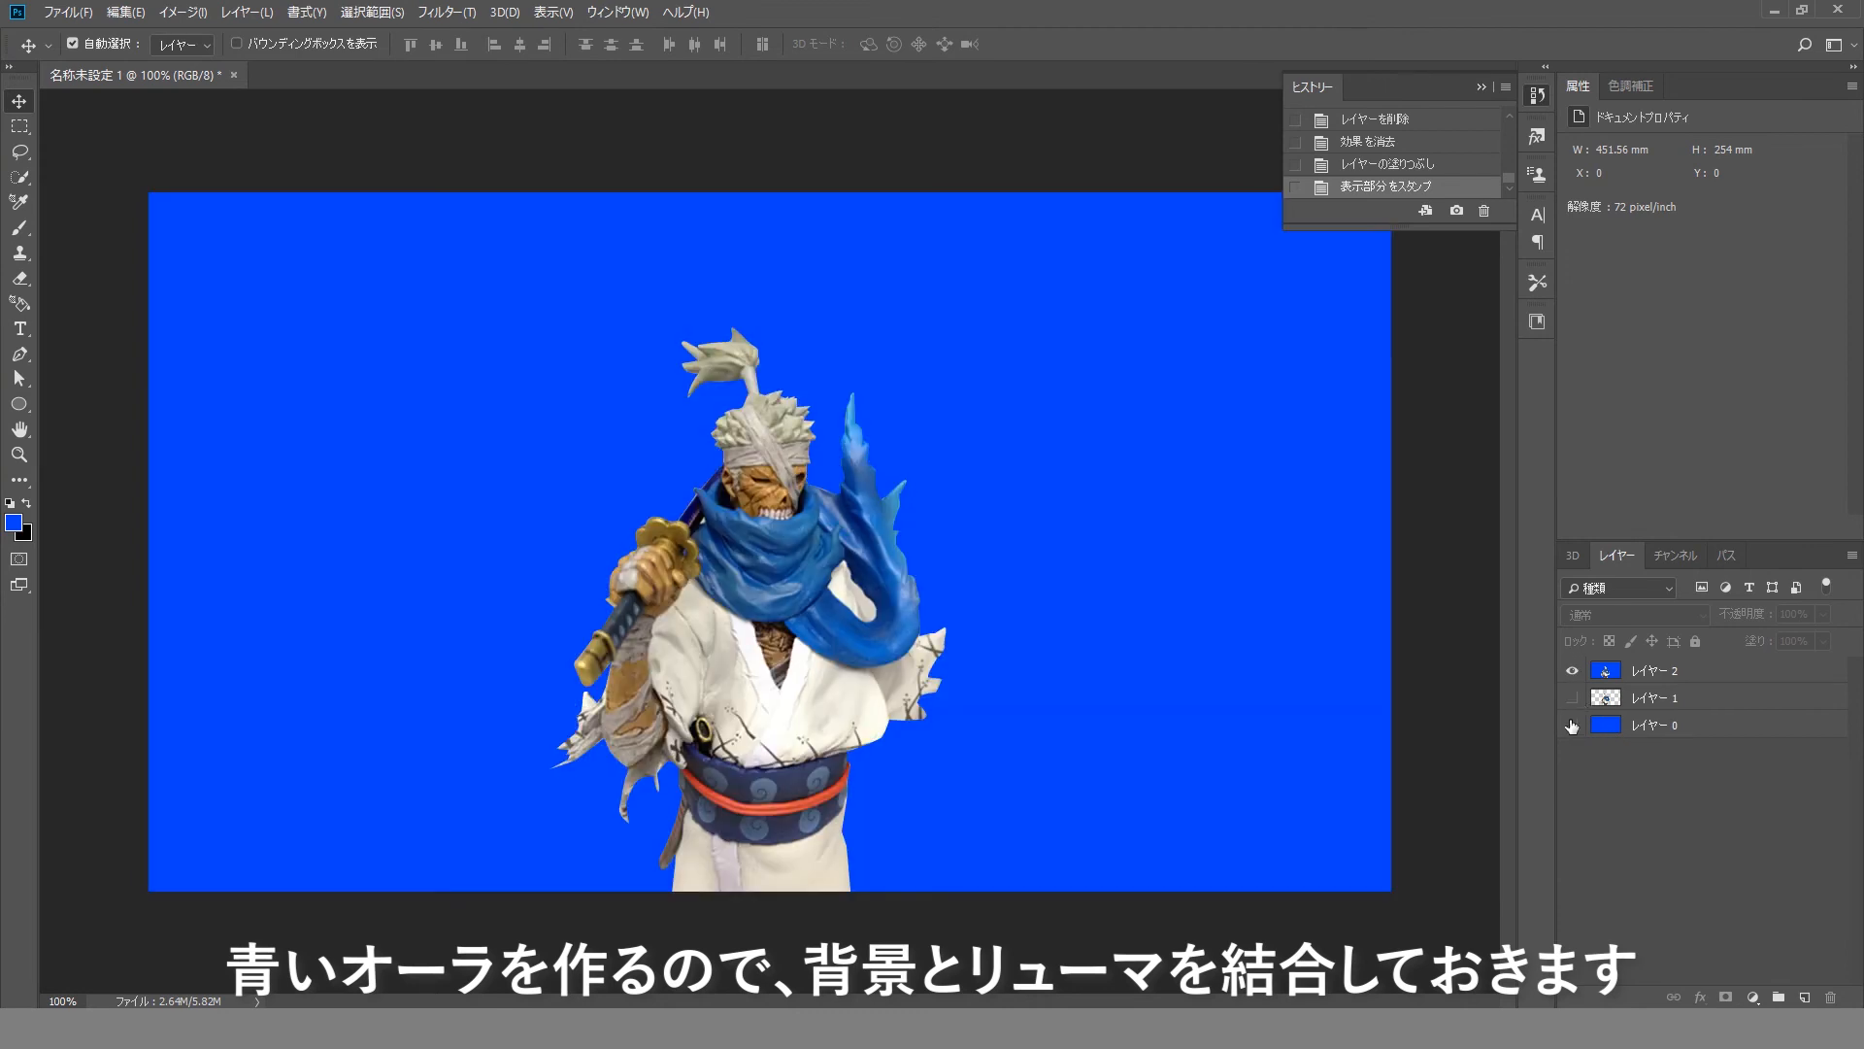
{"action": "left_click", "coordinate": [1667, 679]}
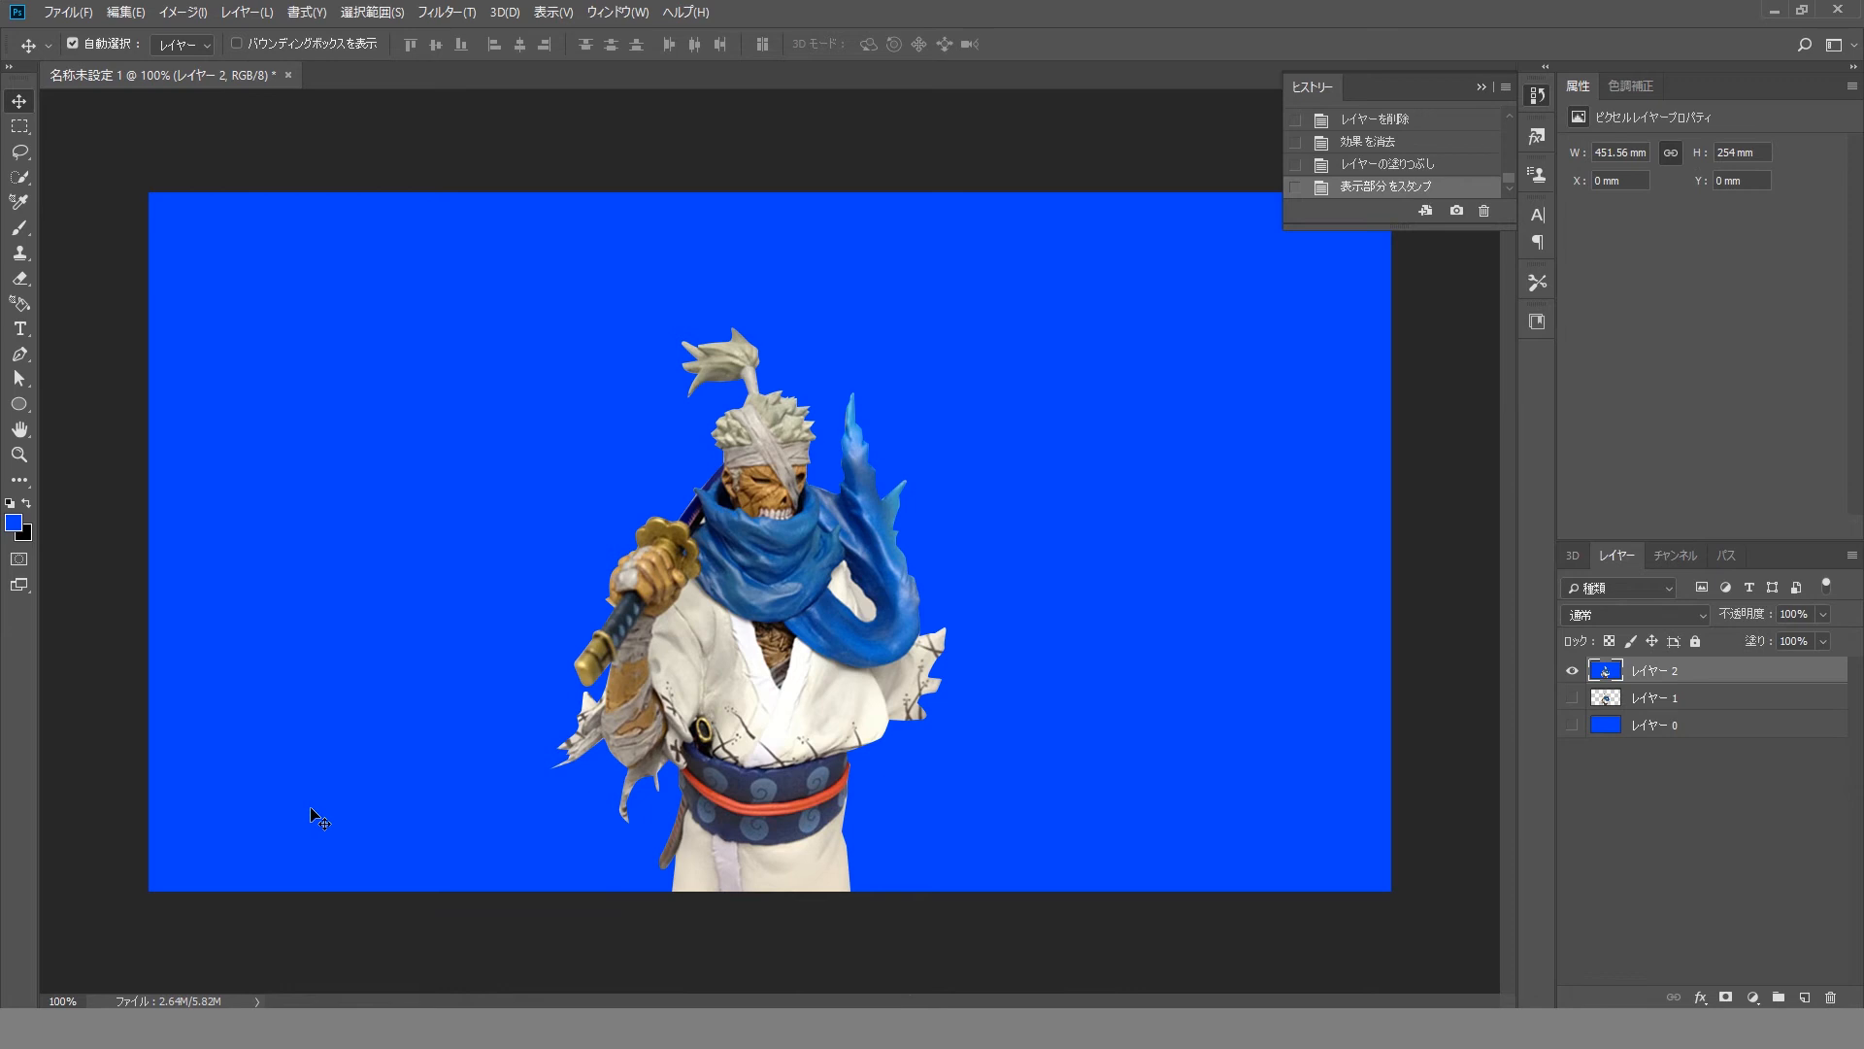
Draw a loose freehand lasso selection around the whole outline of the samurai figure, down to the canvas's lower edge.
{"action": "left_click", "coordinate": [20, 152]}
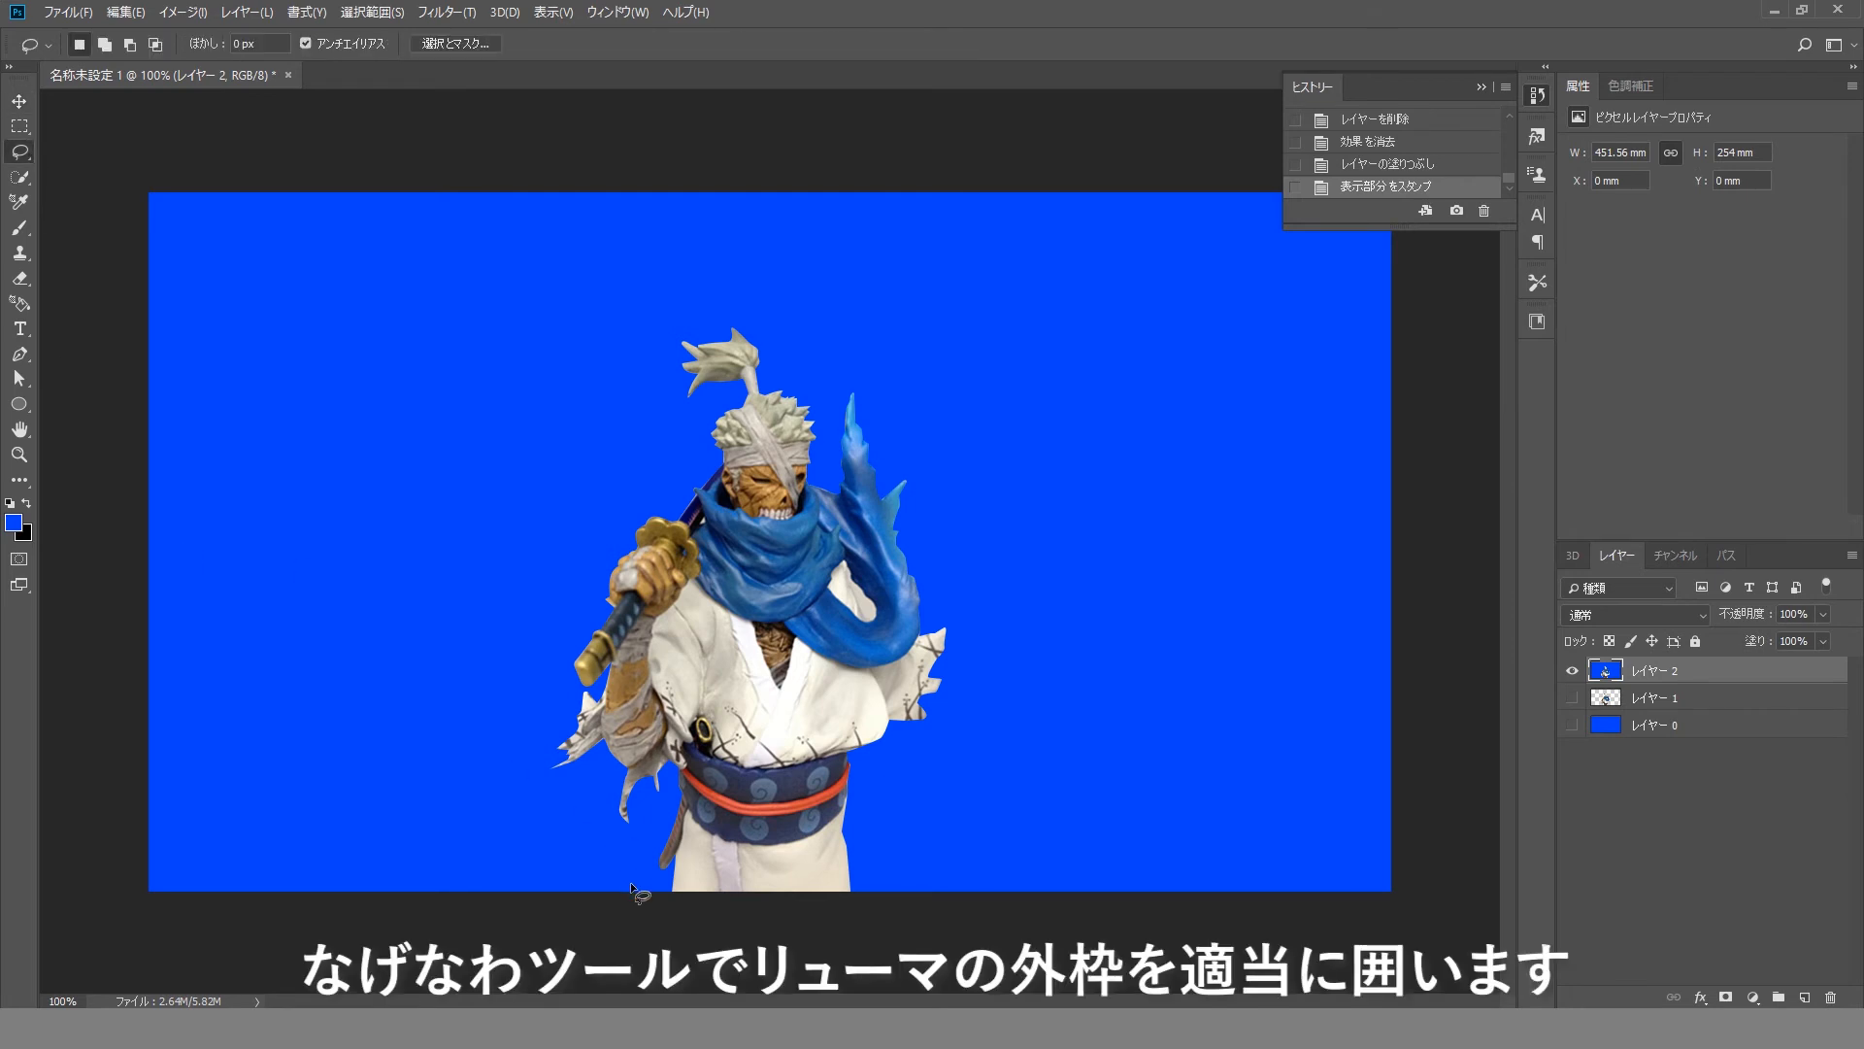
{"action": "mouse_move", "coordinate": [659, 900]}
{"action": "left_mouse_down"}
{"action": "mouse_move", "coordinate": [642, 858]}
{"action": "mouse_move", "coordinate": [659, 811]}
{"action": "mouse_move", "coordinate": [612, 842]}
{"action": "mouse_move", "coordinate": [611, 779]}
{"action": "left_mouse_up"}
{"action": "left_click_drag", "start_coordinate": [578, 657], "coordinate": [623, 537]}
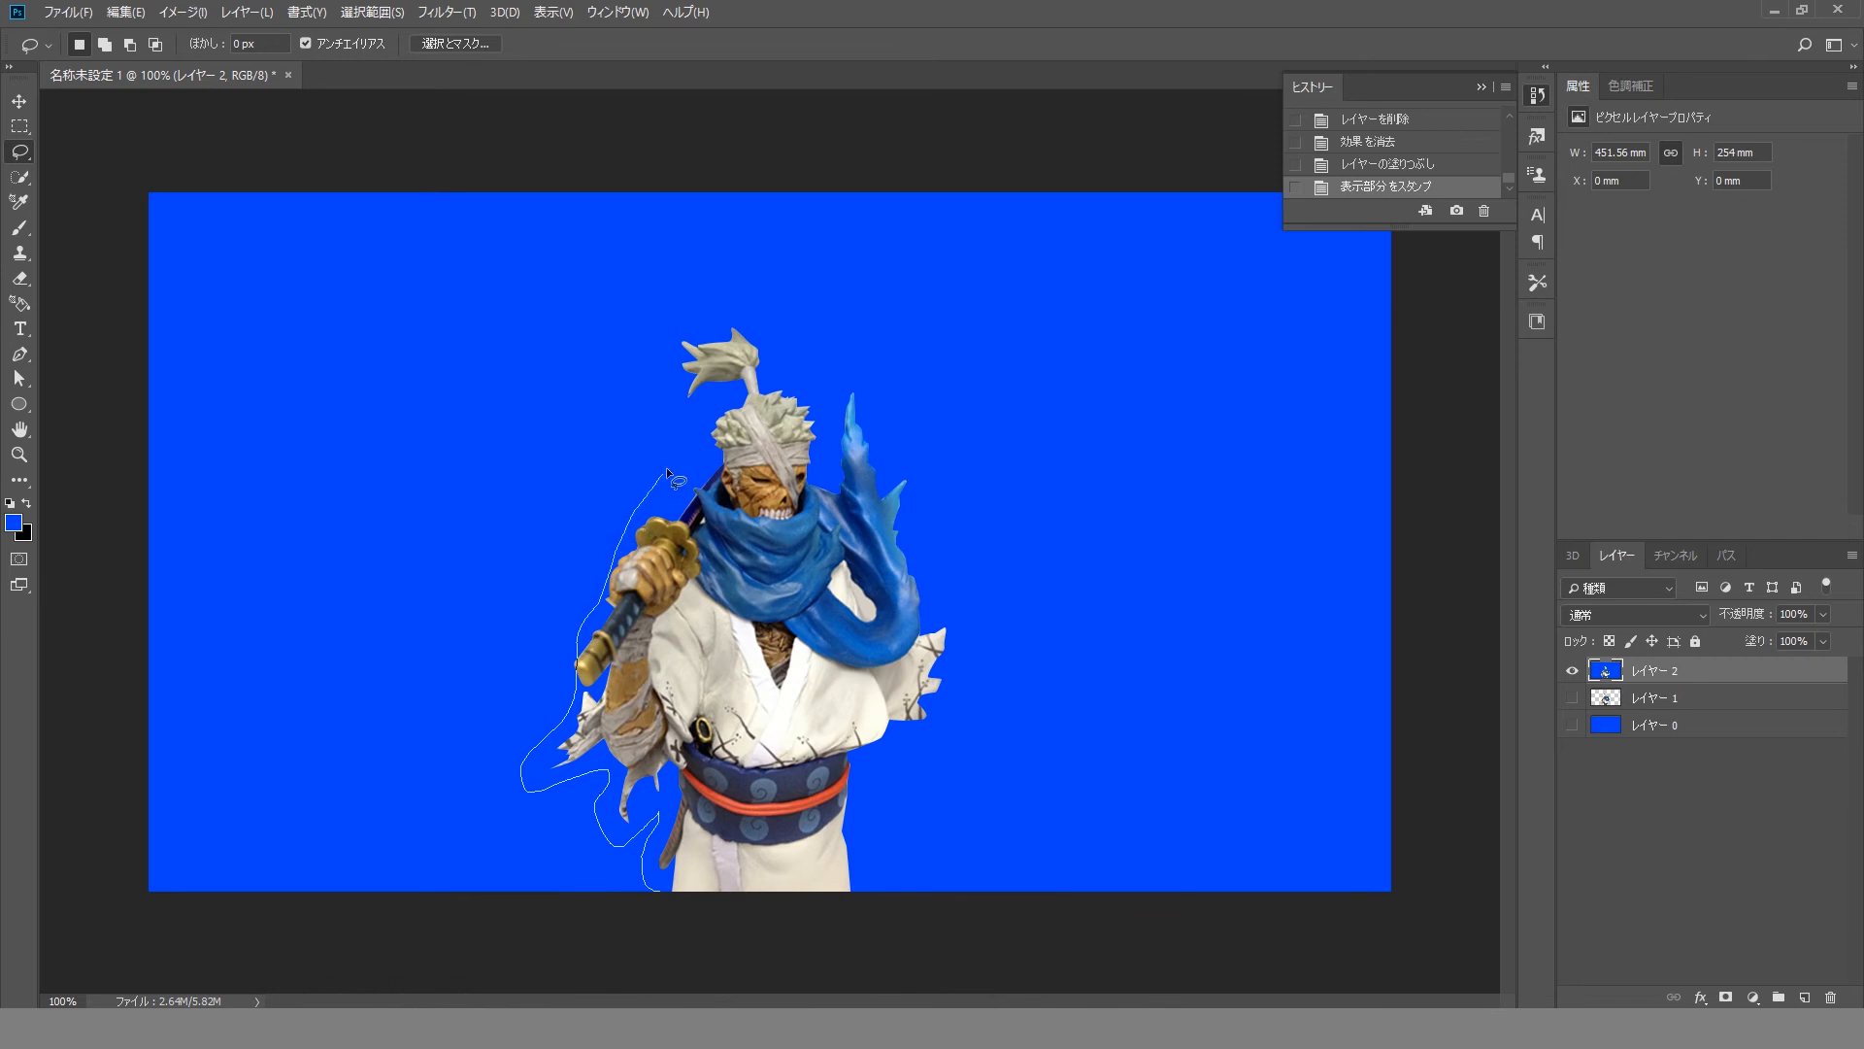
{"action": "left_click_drag", "start_coordinate": [668, 473], "coordinate": [704, 413]}
{"action": "mouse_move", "coordinate": [964, 631]}
{"action": "left_mouse_down"}
{"action": "mouse_move", "coordinate": [935, 751]}
{"action": "mouse_move", "coordinate": [868, 801]}
{"action": "mouse_move", "coordinate": [874, 924]}
{"action": "left_mouse_up"}
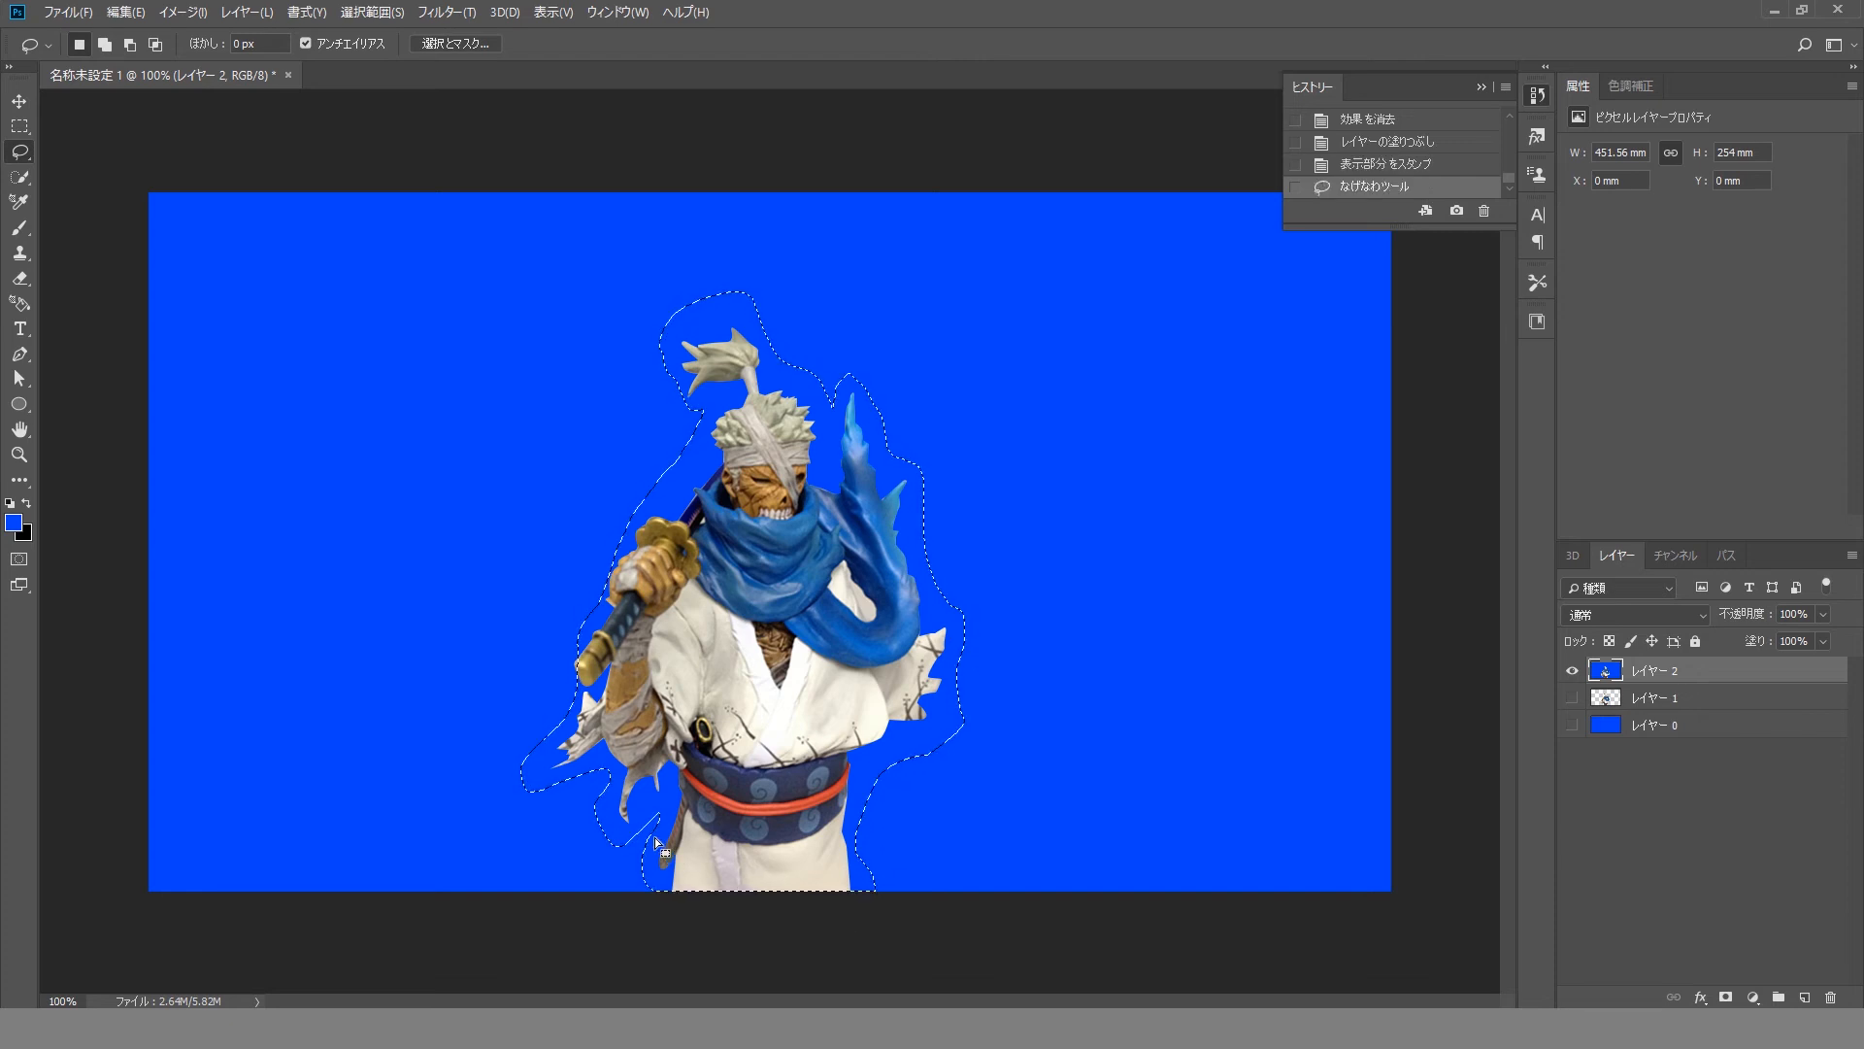
Turn on Quick Mask mode and apply a Gaussian Blur with a radius of 80 pixels to the mask.
{"action": "left_click", "coordinate": [21, 563]}
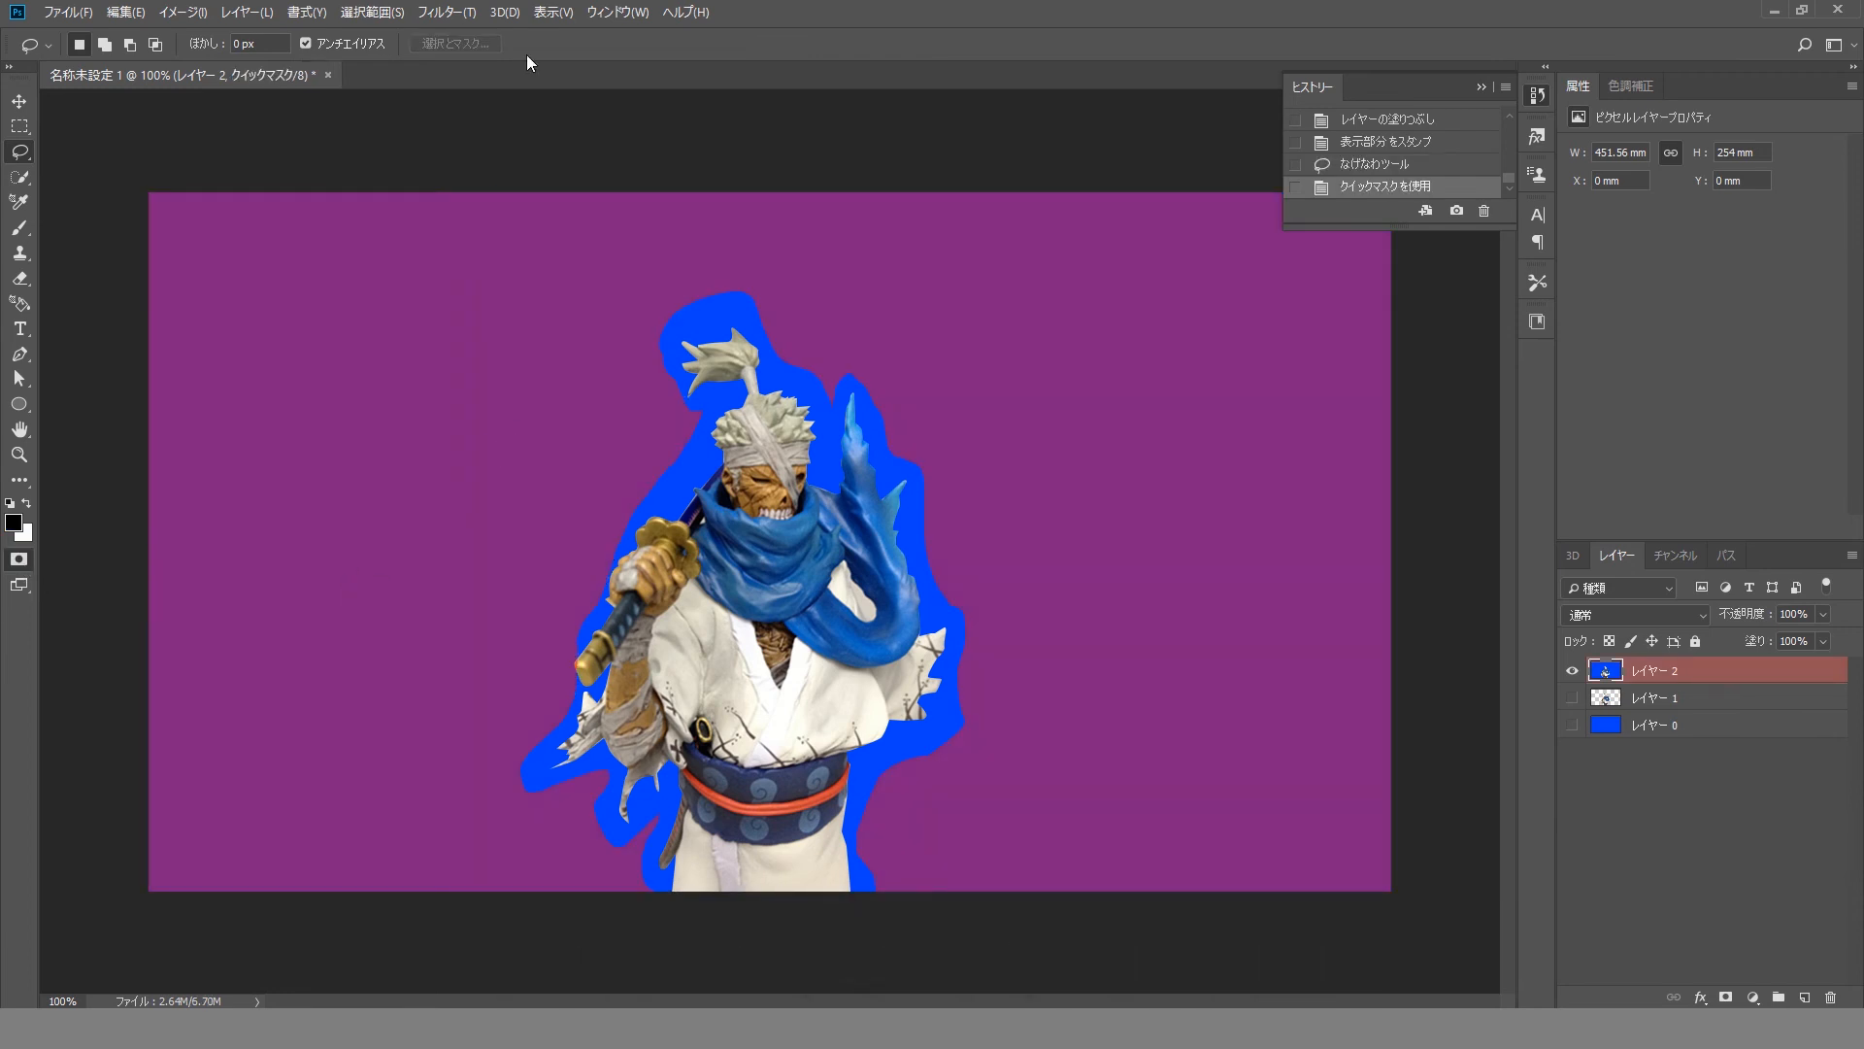
{"action": "left_click", "coordinate": [447, 12]}
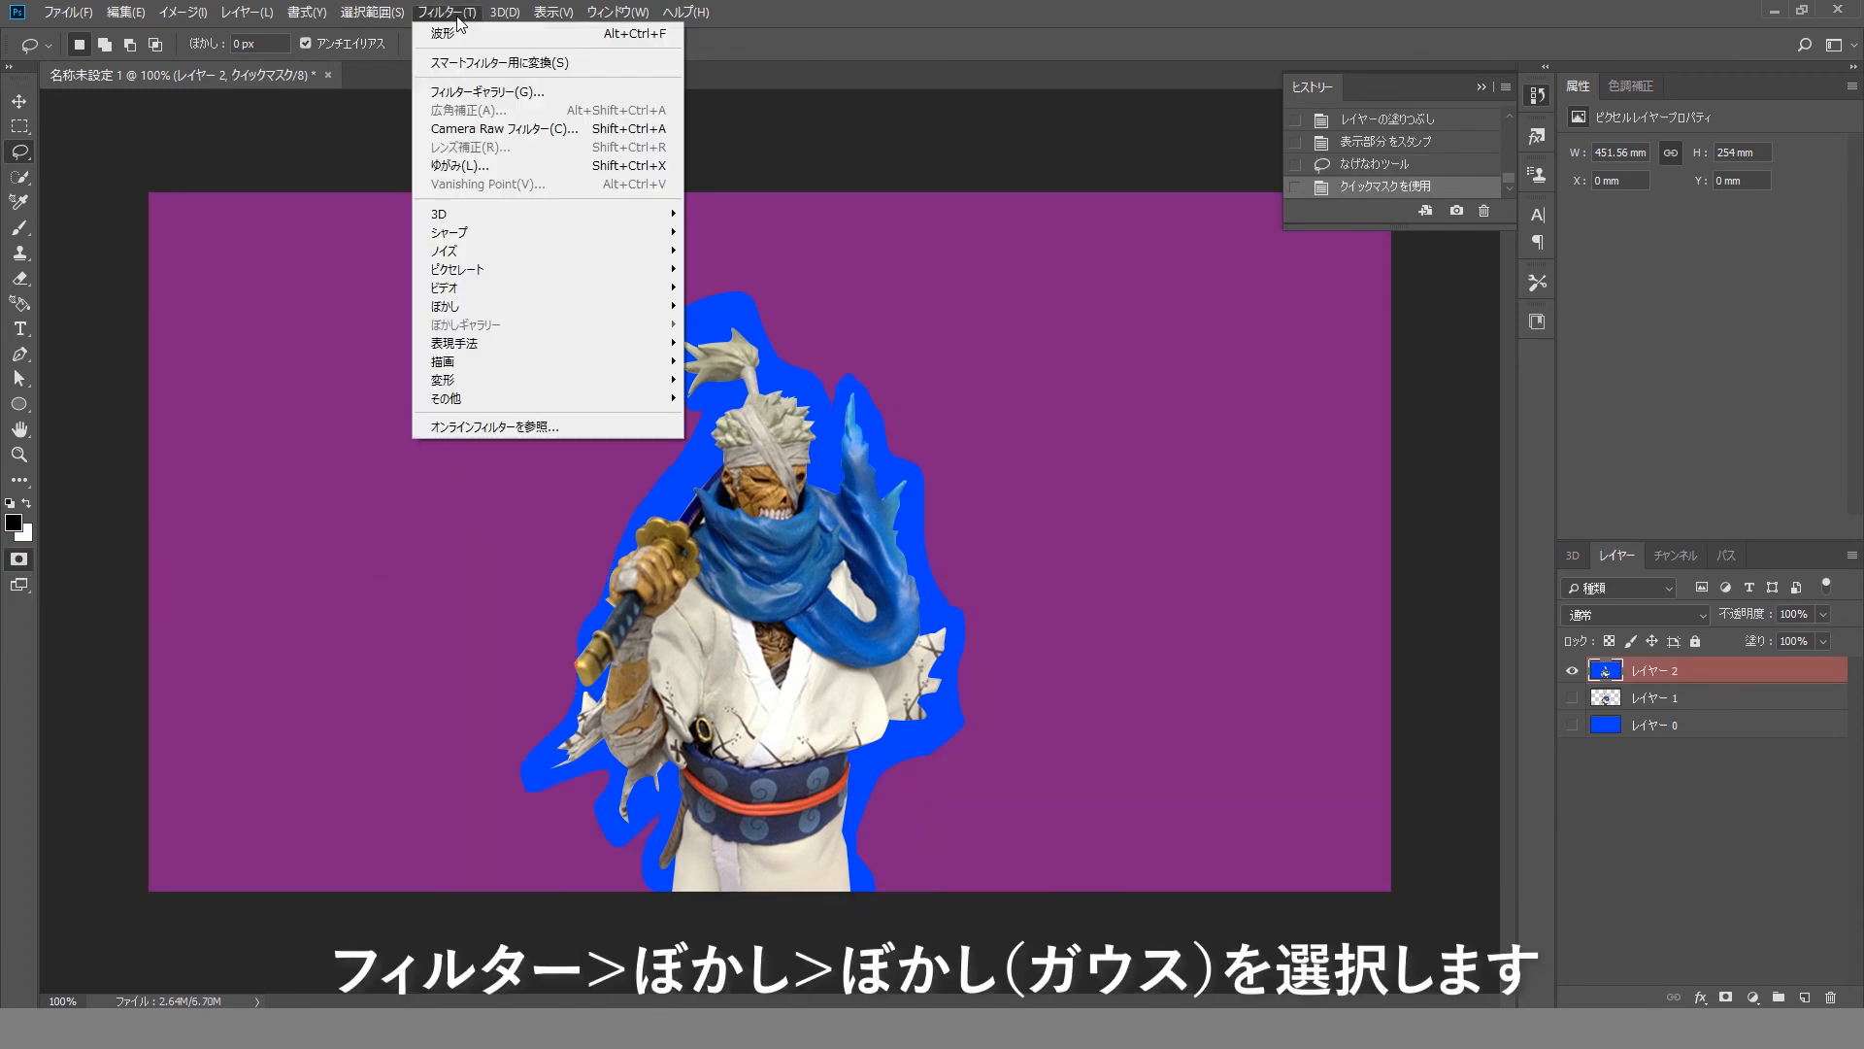
{"action": "mouse_move", "coordinate": [550, 307]}
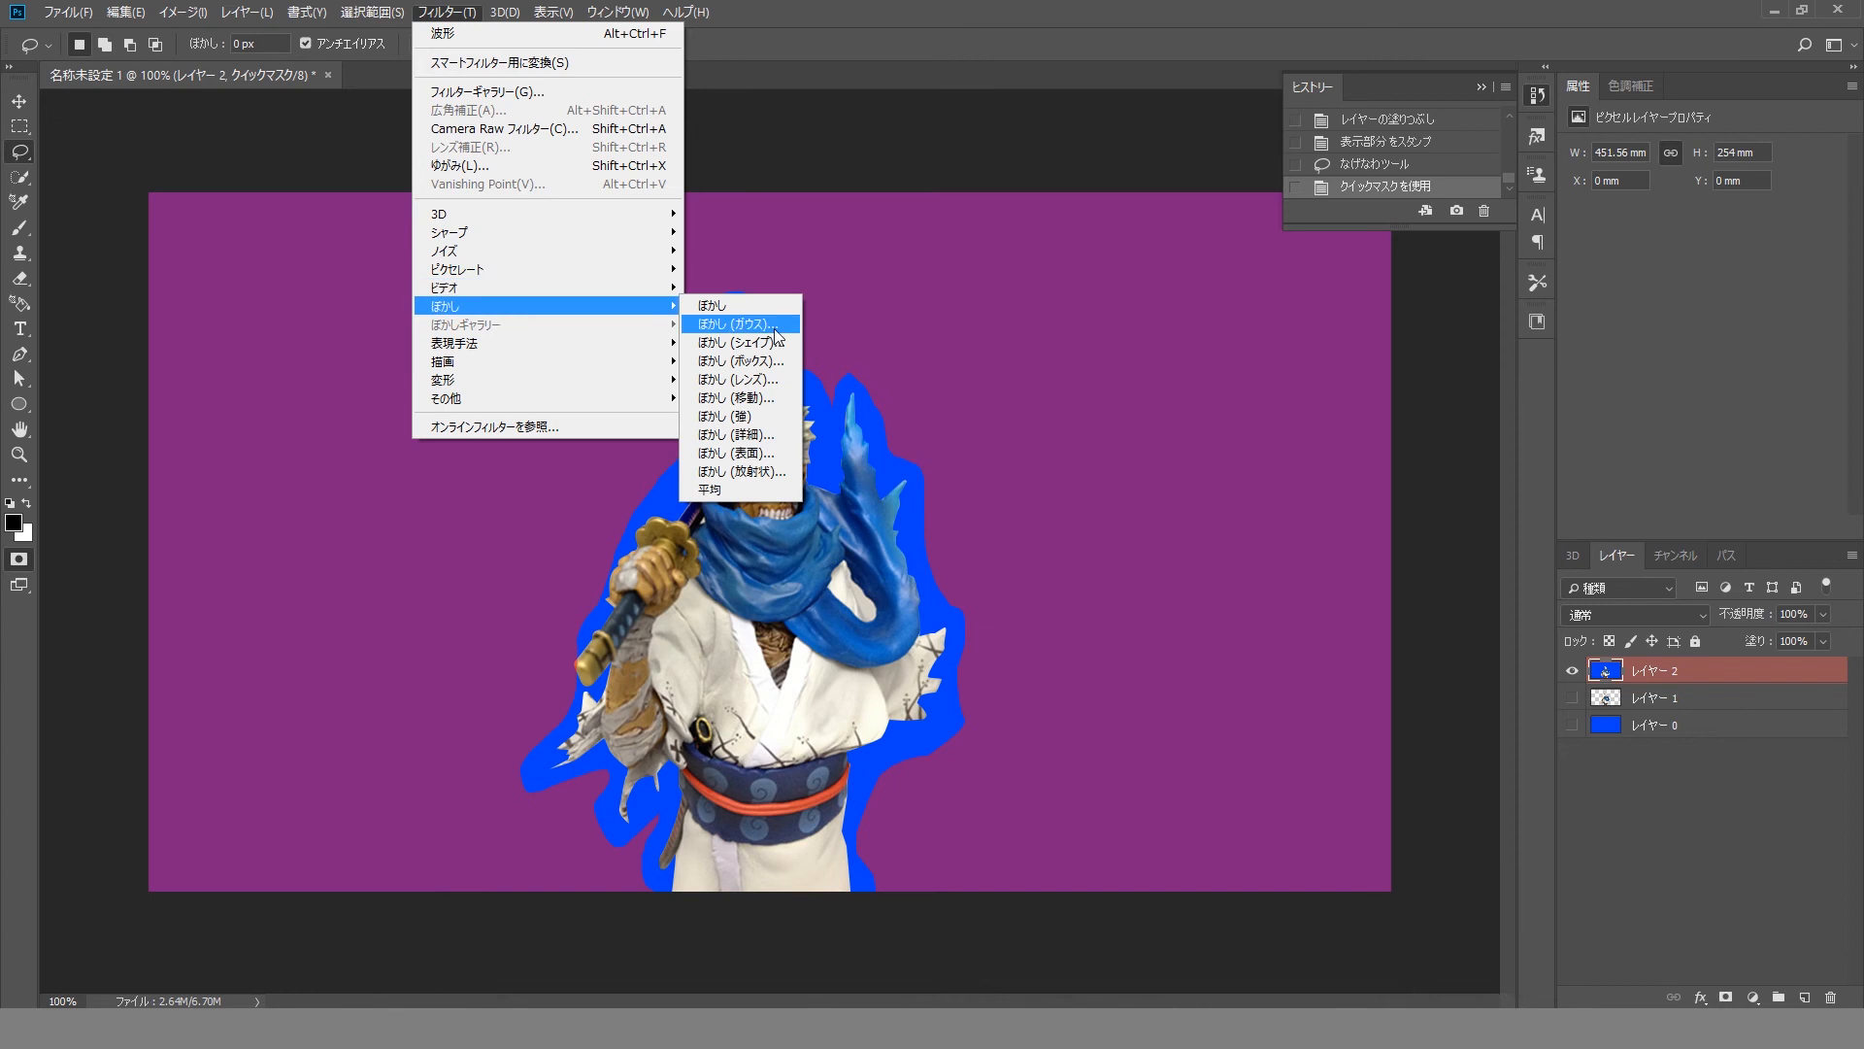
{"action": "left_click", "coordinate": [773, 328]}
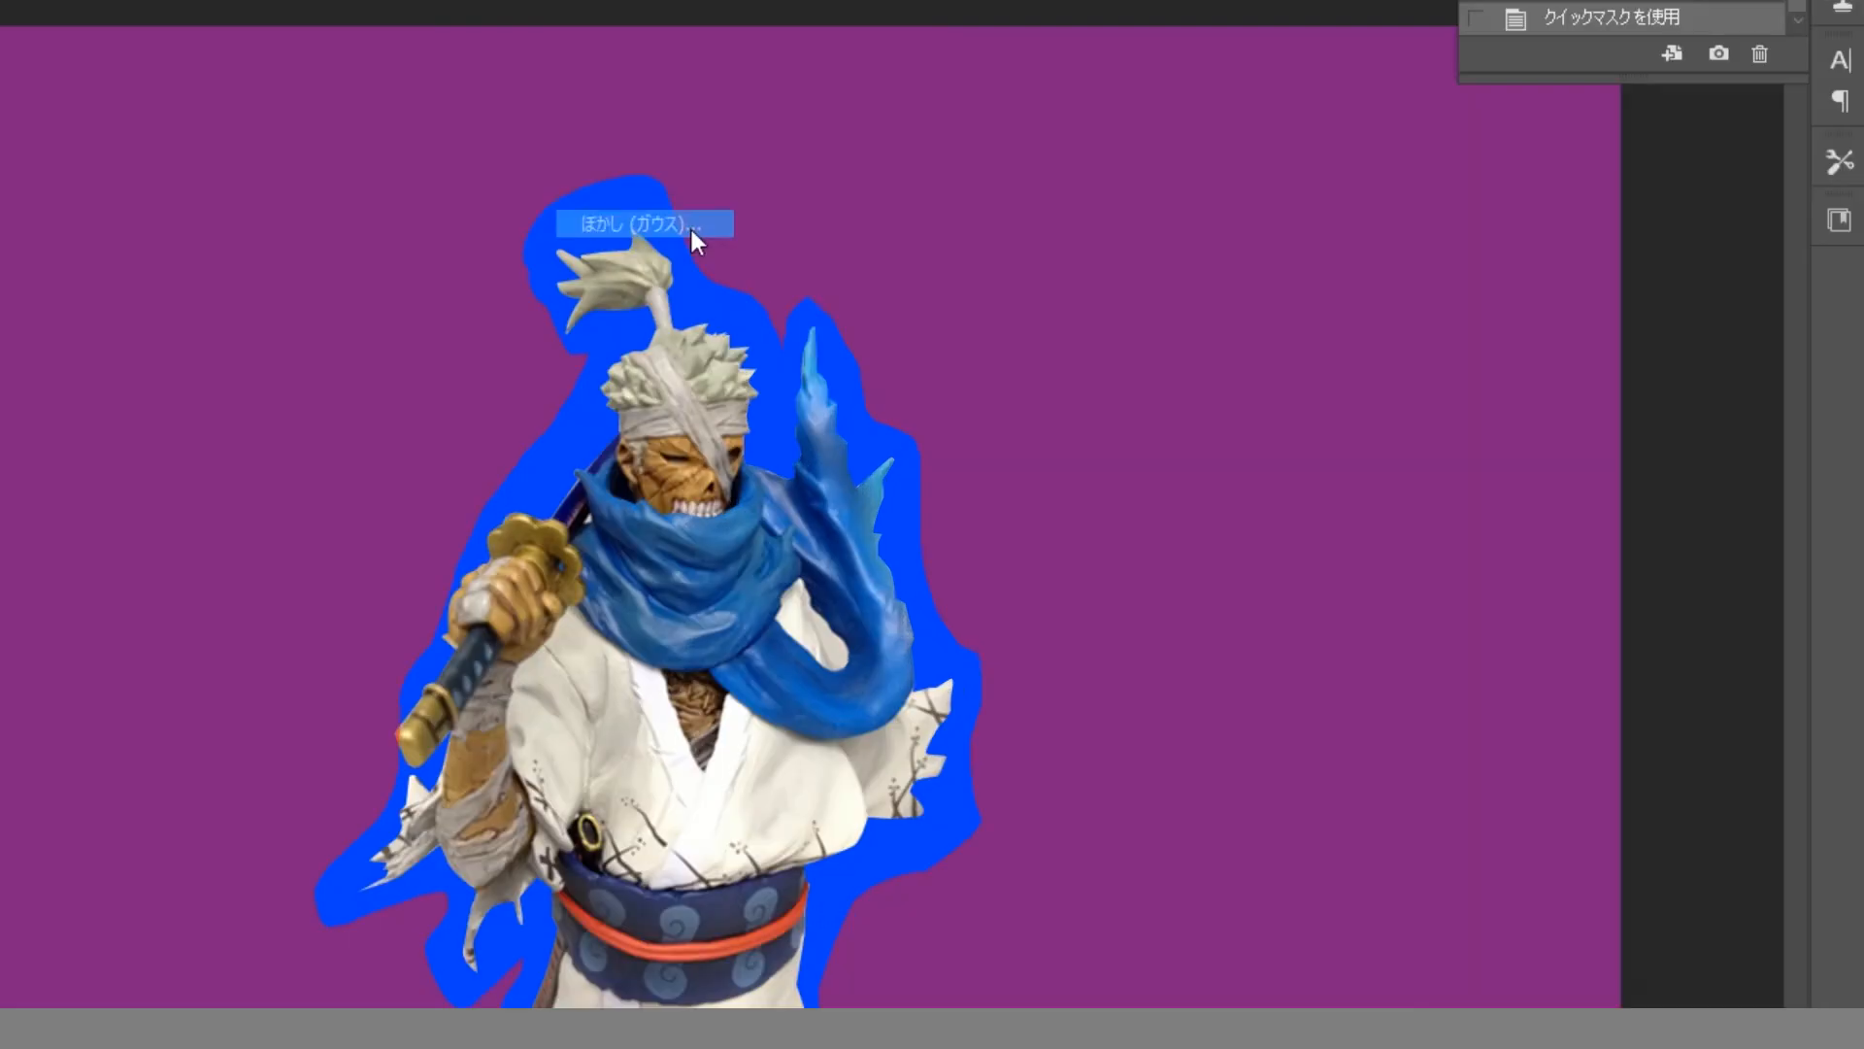
{"action": "left_click", "coordinate": [1070, 631]}
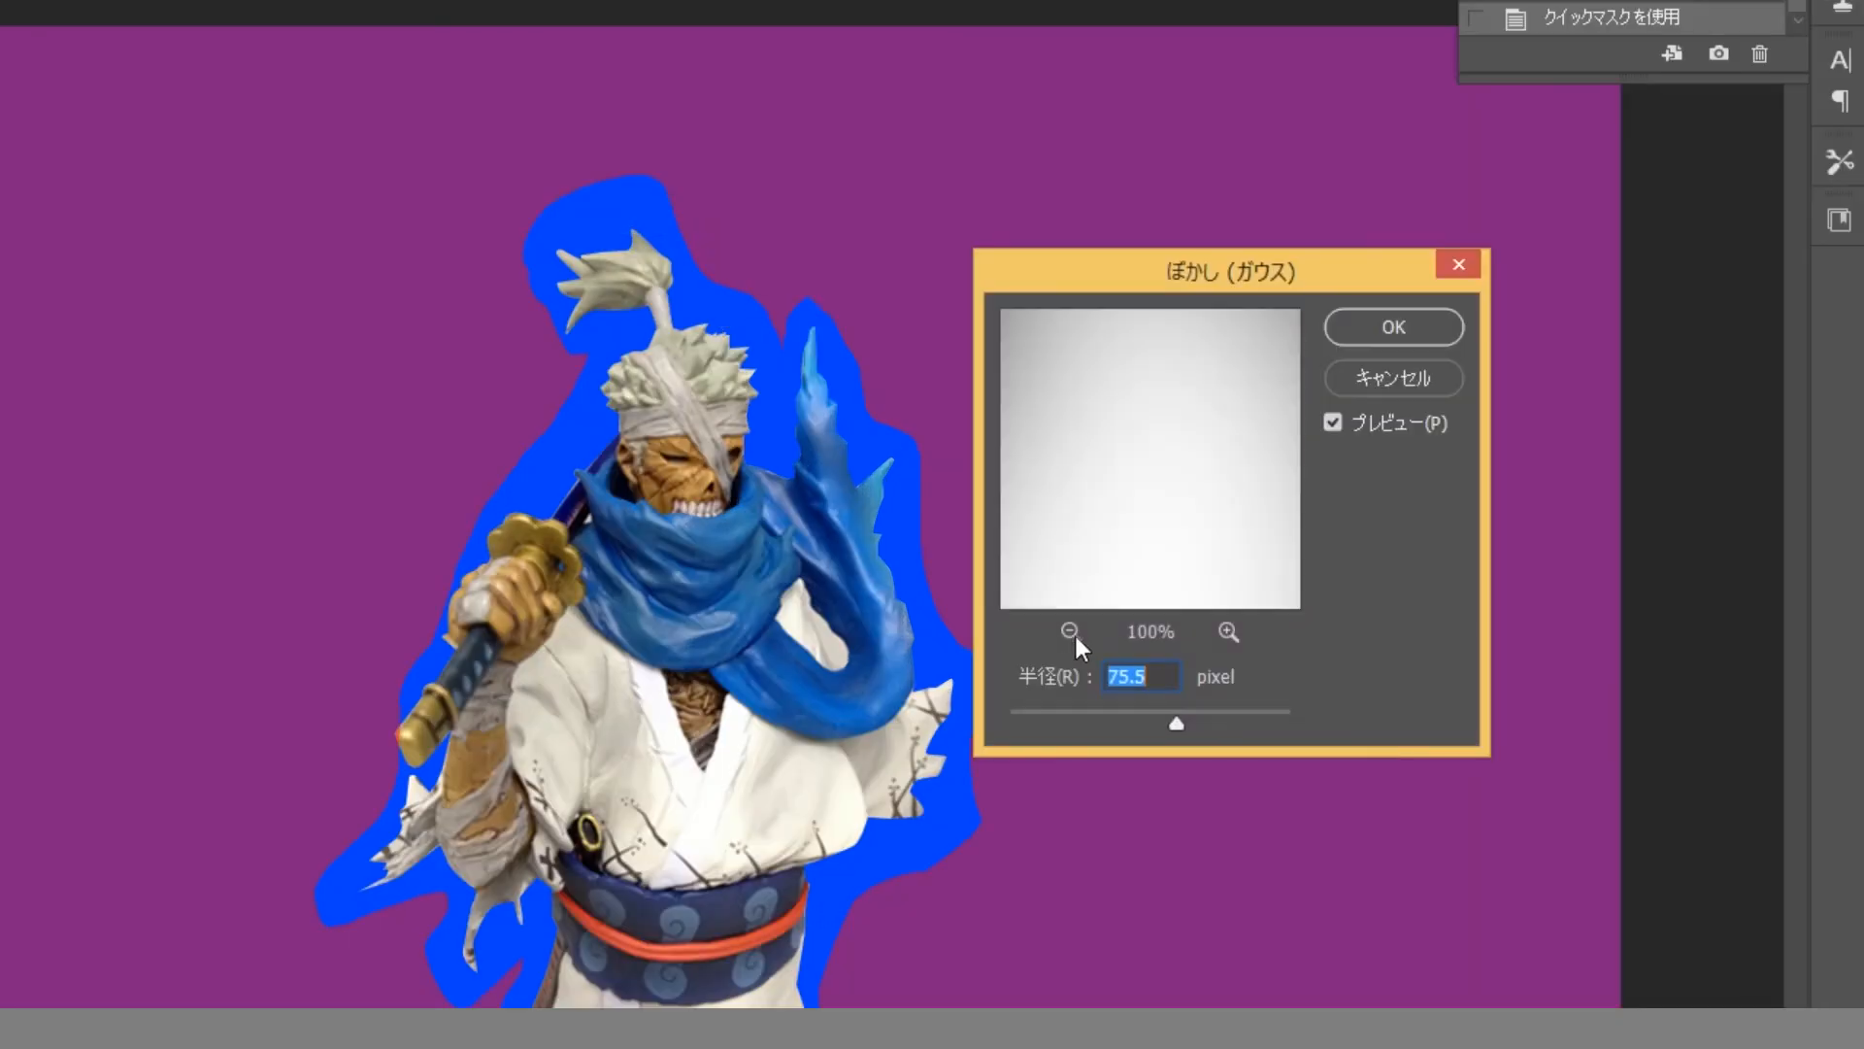
{"action": "left_click", "coordinate": [1070, 631]}
{"action": "left_click", "coordinate": [1070, 631]}
{"action": "left_click", "coordinate": [1070, 631]}
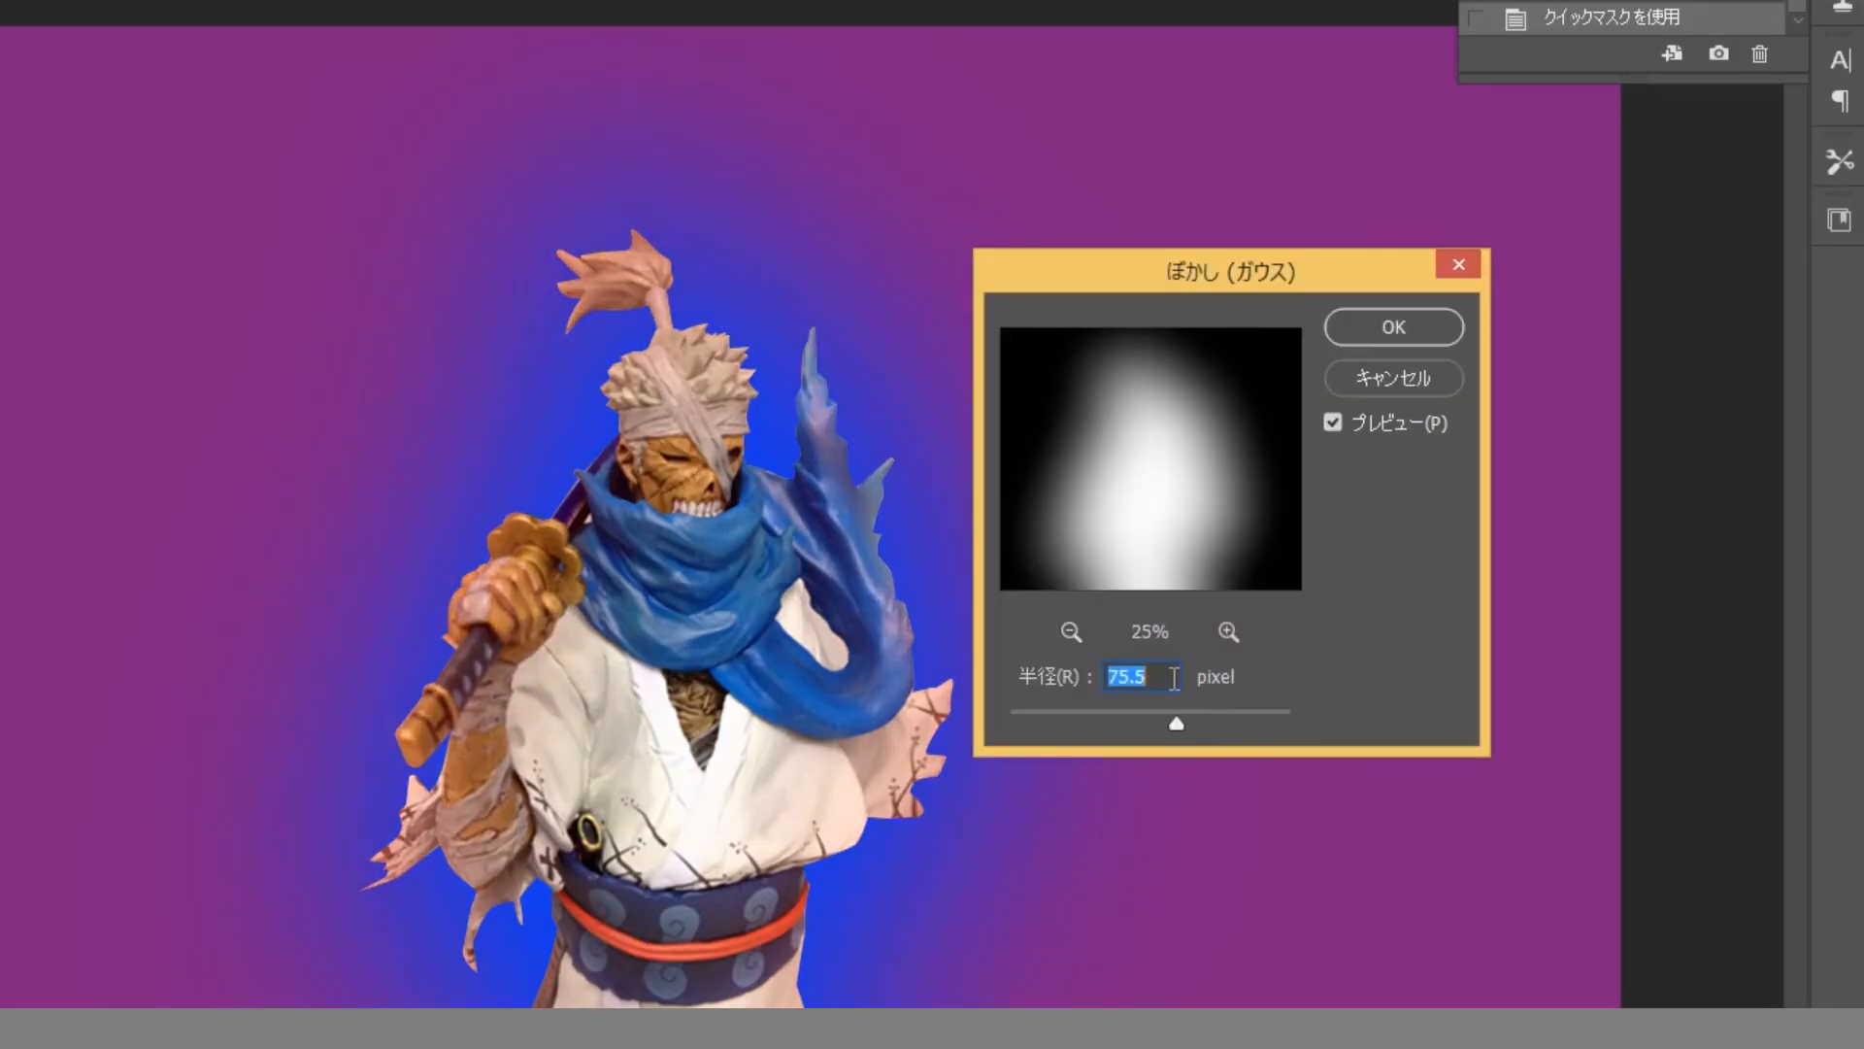
{"action": "type", "text": "80"}
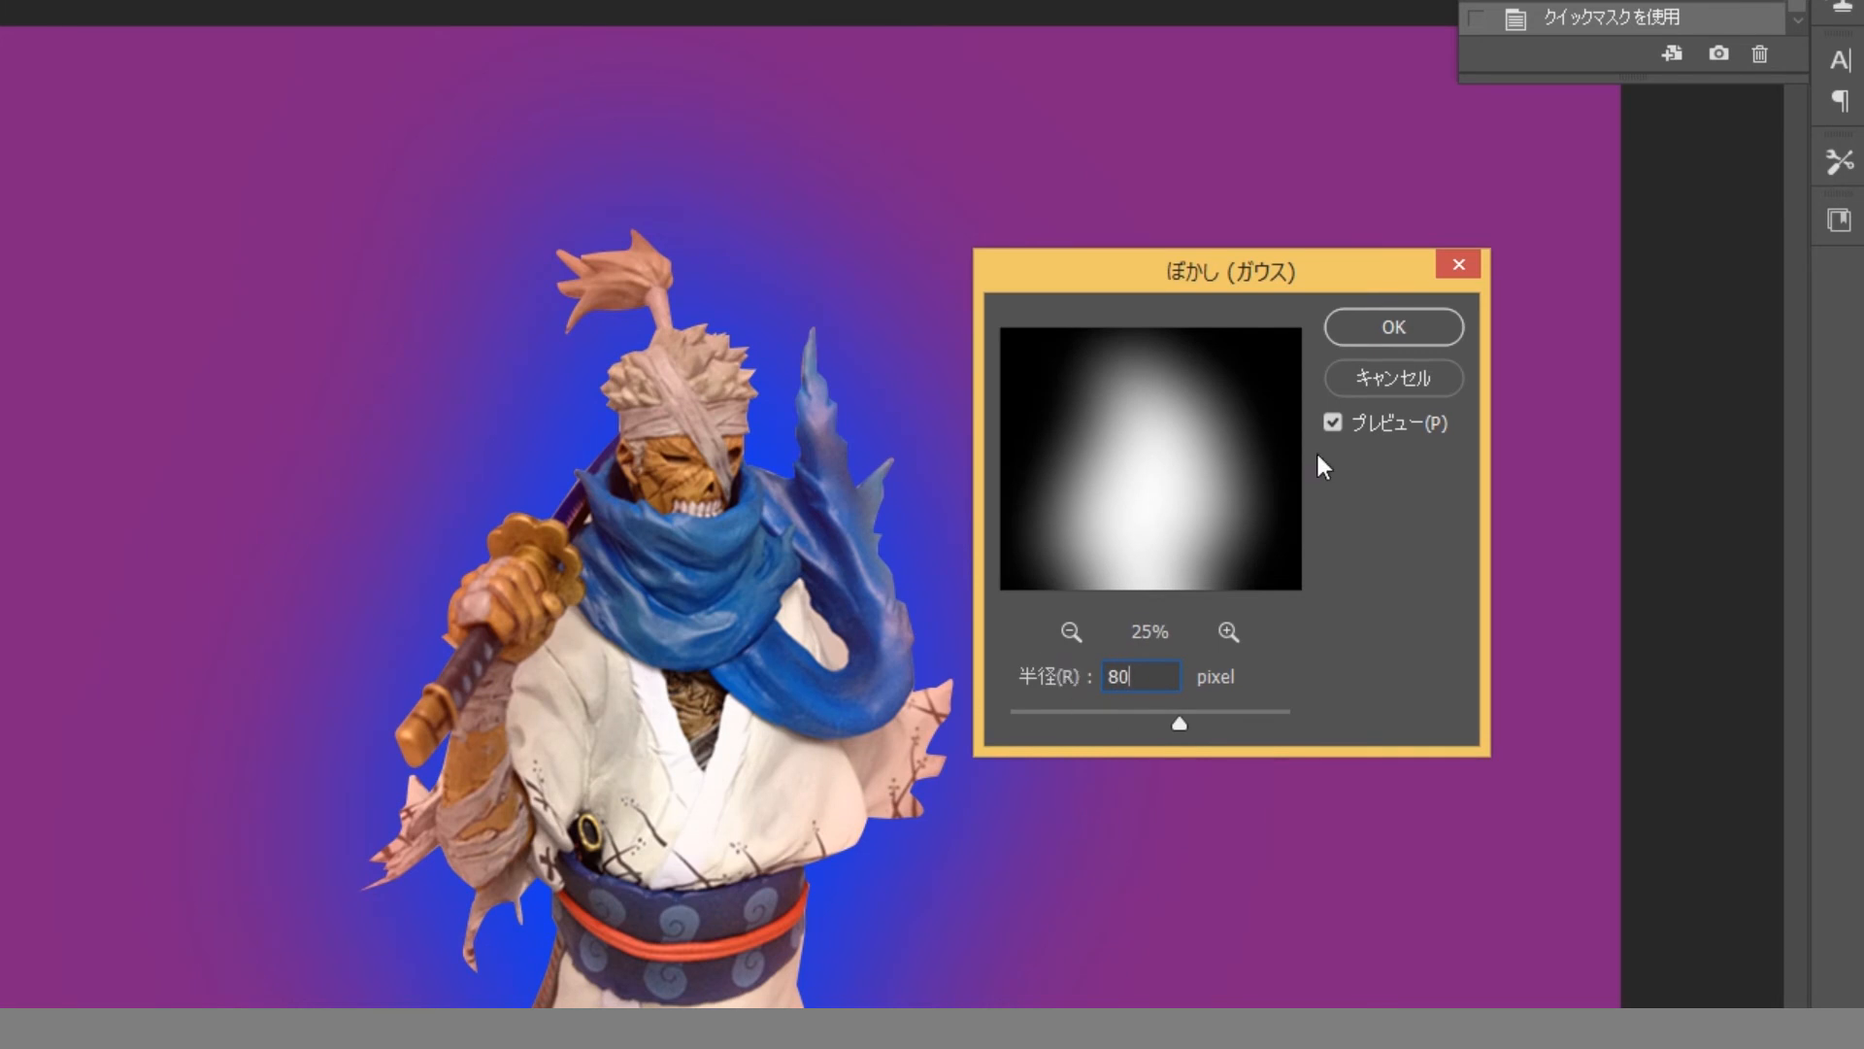
{"action": "left_click", "coordinate": [1356, 333]}
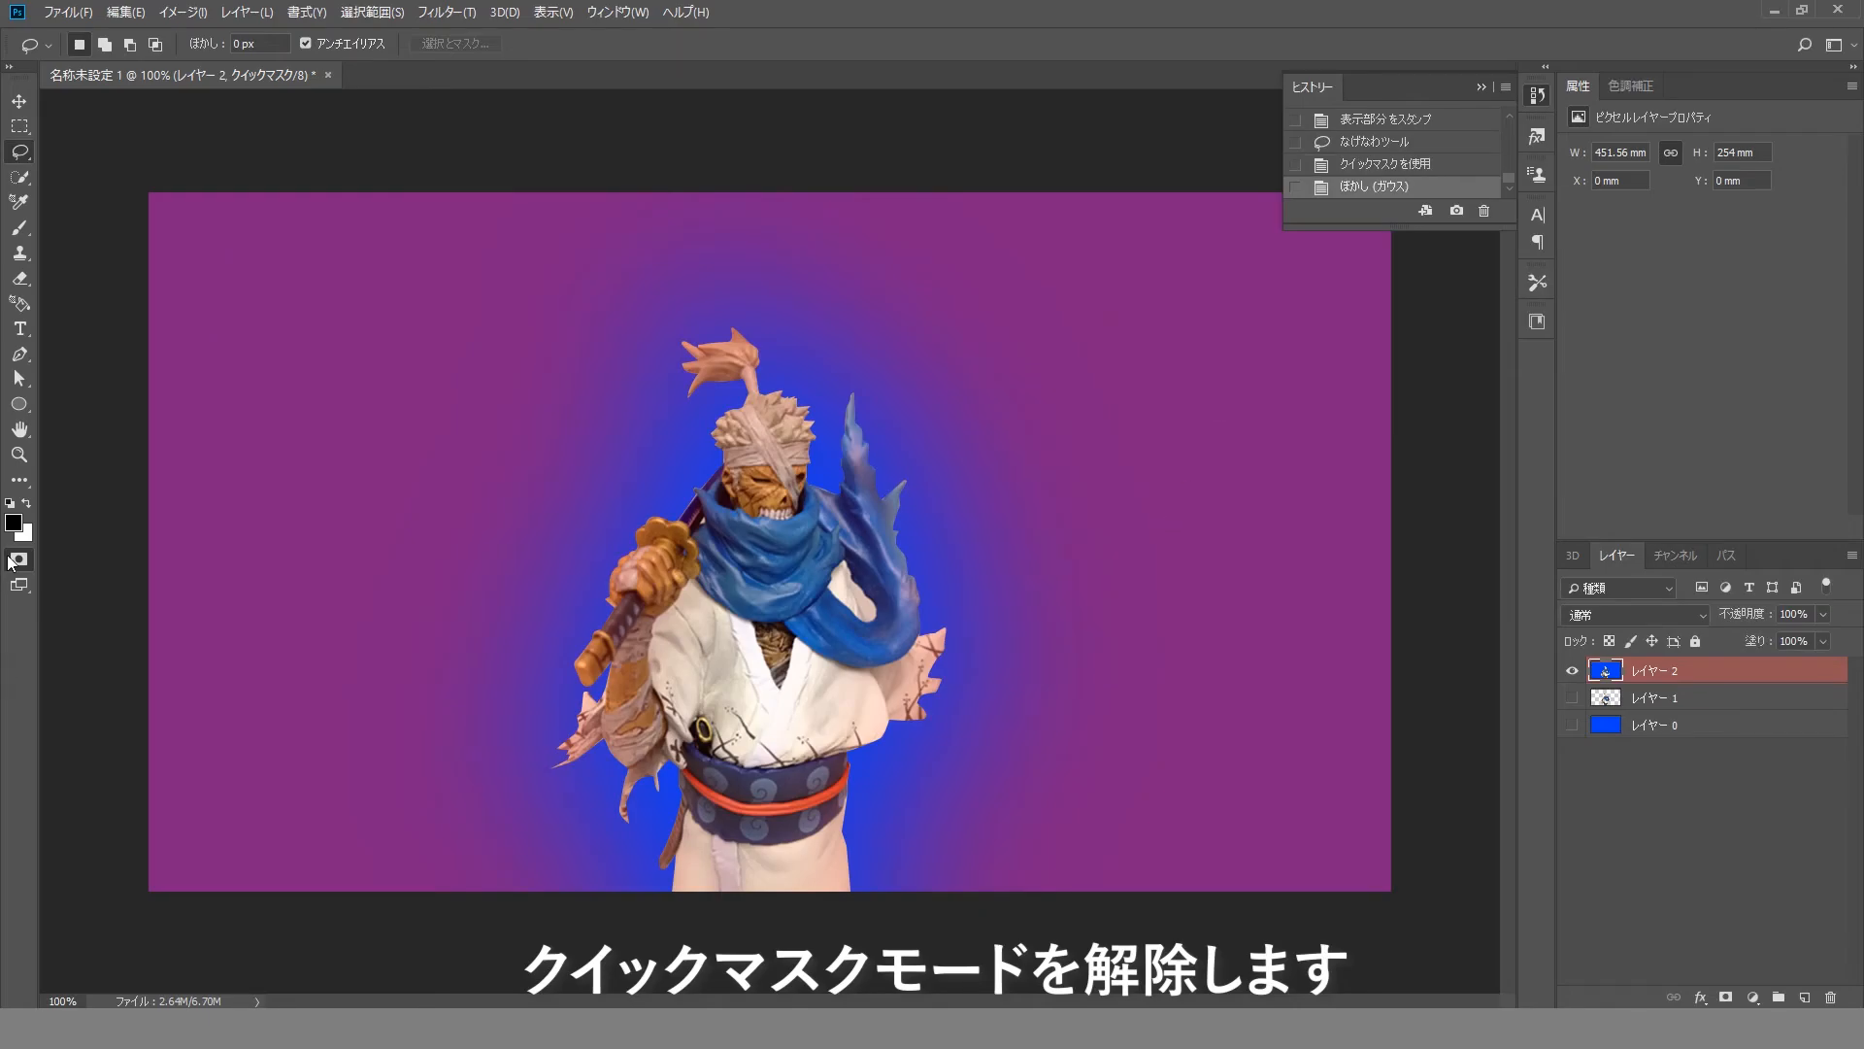
Leave Quick Mask mode and add a layer mask to レイヤー 2 from the softened selection, and collapse the history list.
{"action": "left_click", "coordinate": [18, 561]}
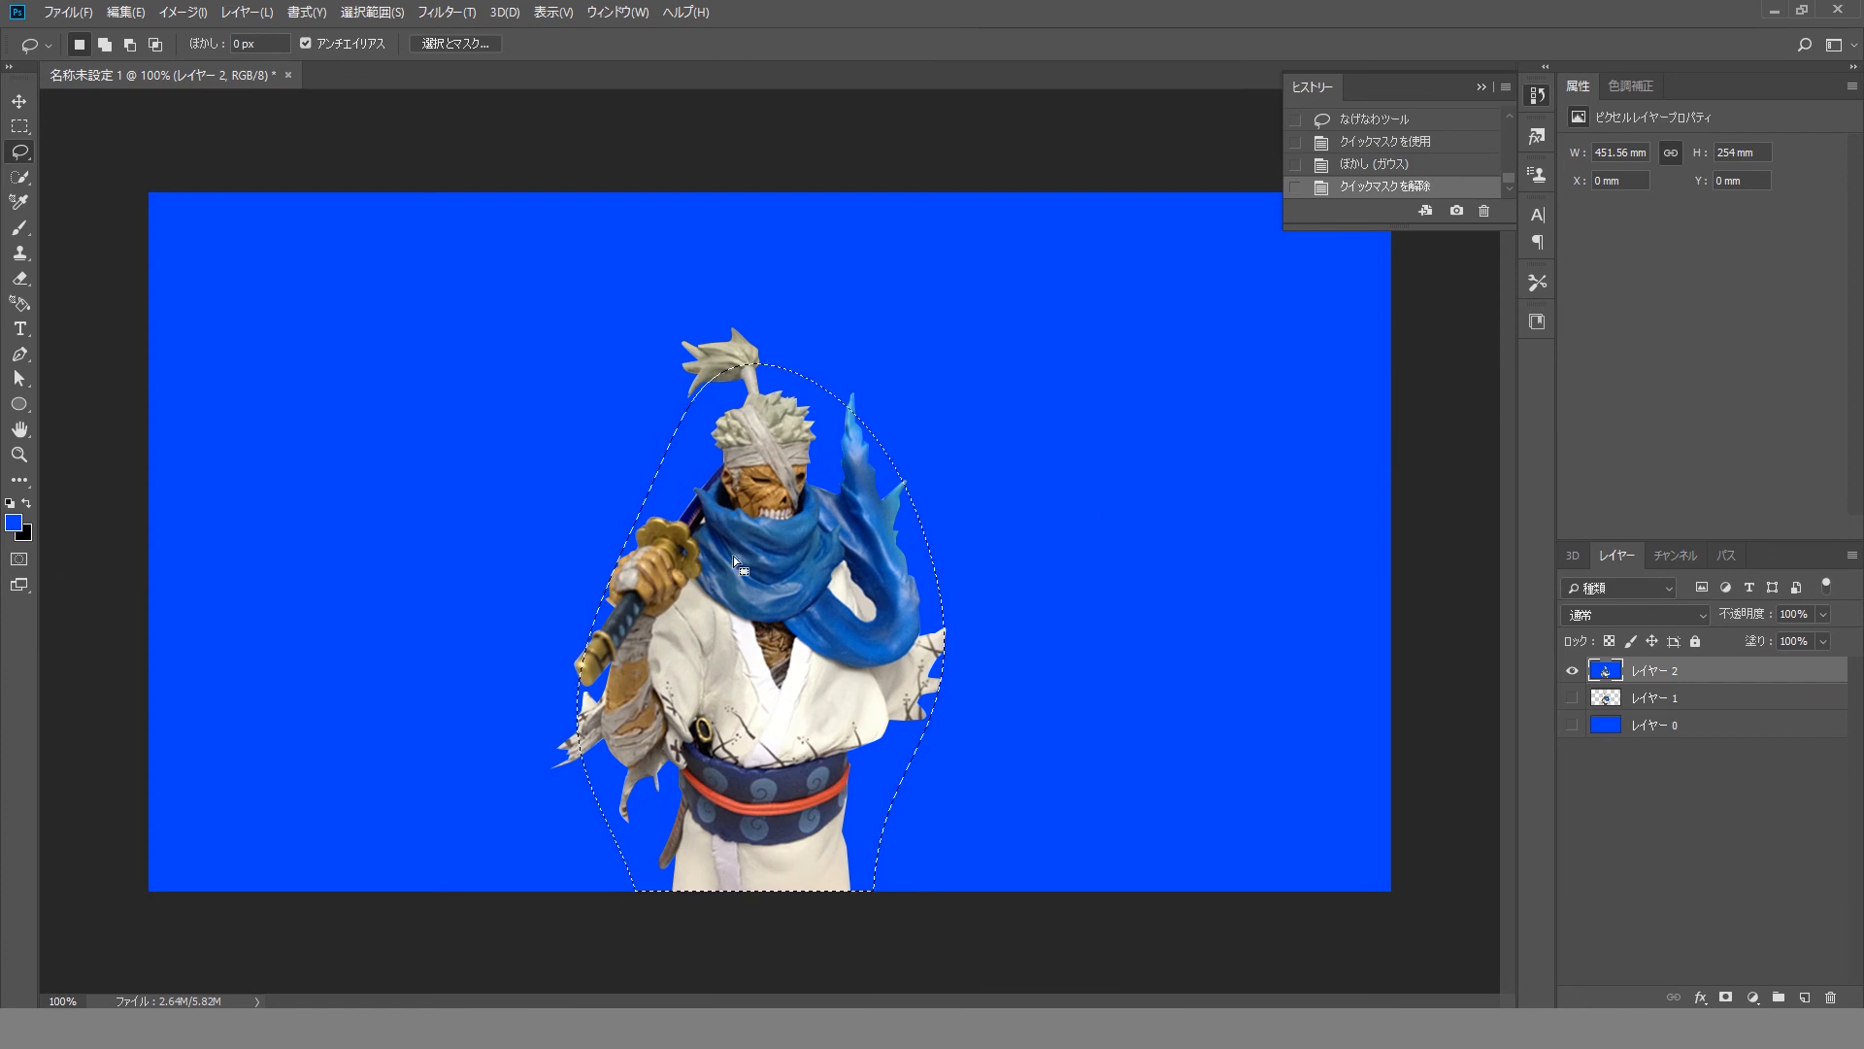
{"action": "left_click", "coordinate": [1724, 998]}
{"action": "left_click", "coordinate": [1725, 997]}
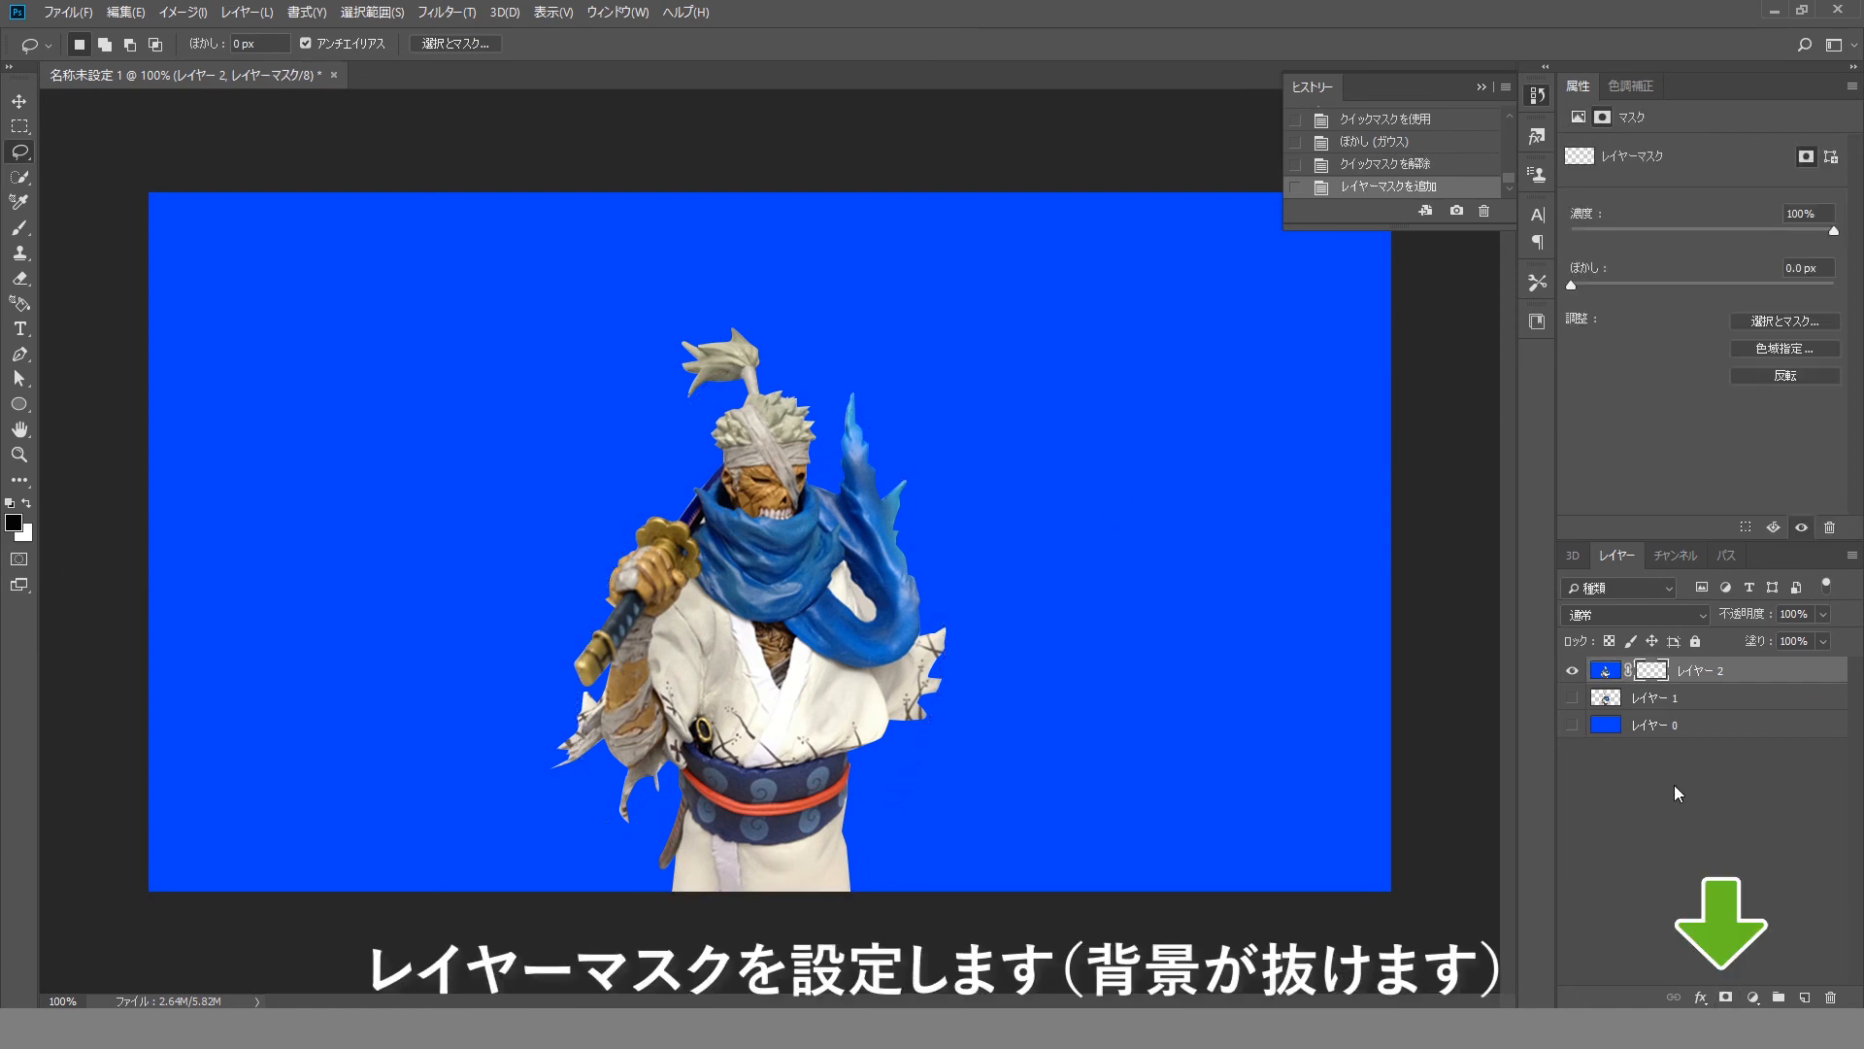
{"action": "left_click", "coordinate": [1482, 89]}
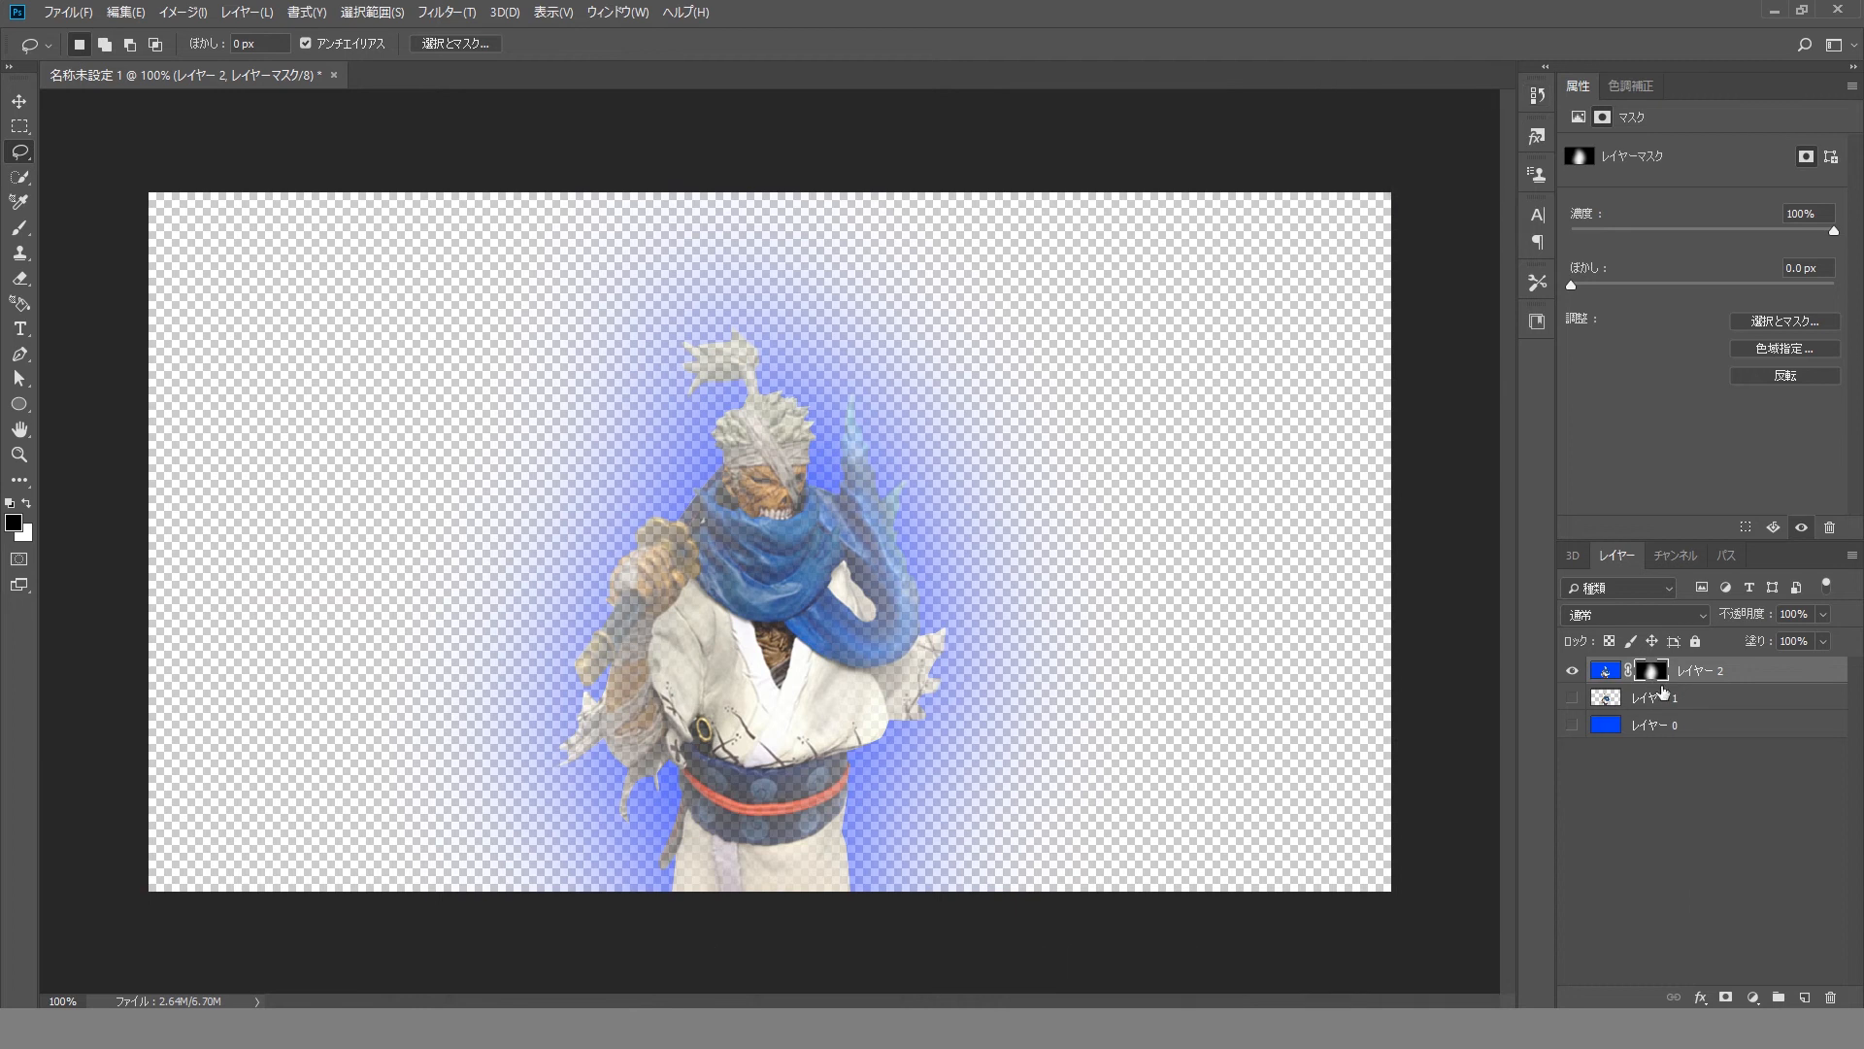
{"action": "left_click", "coordinate": [1740, 787]}
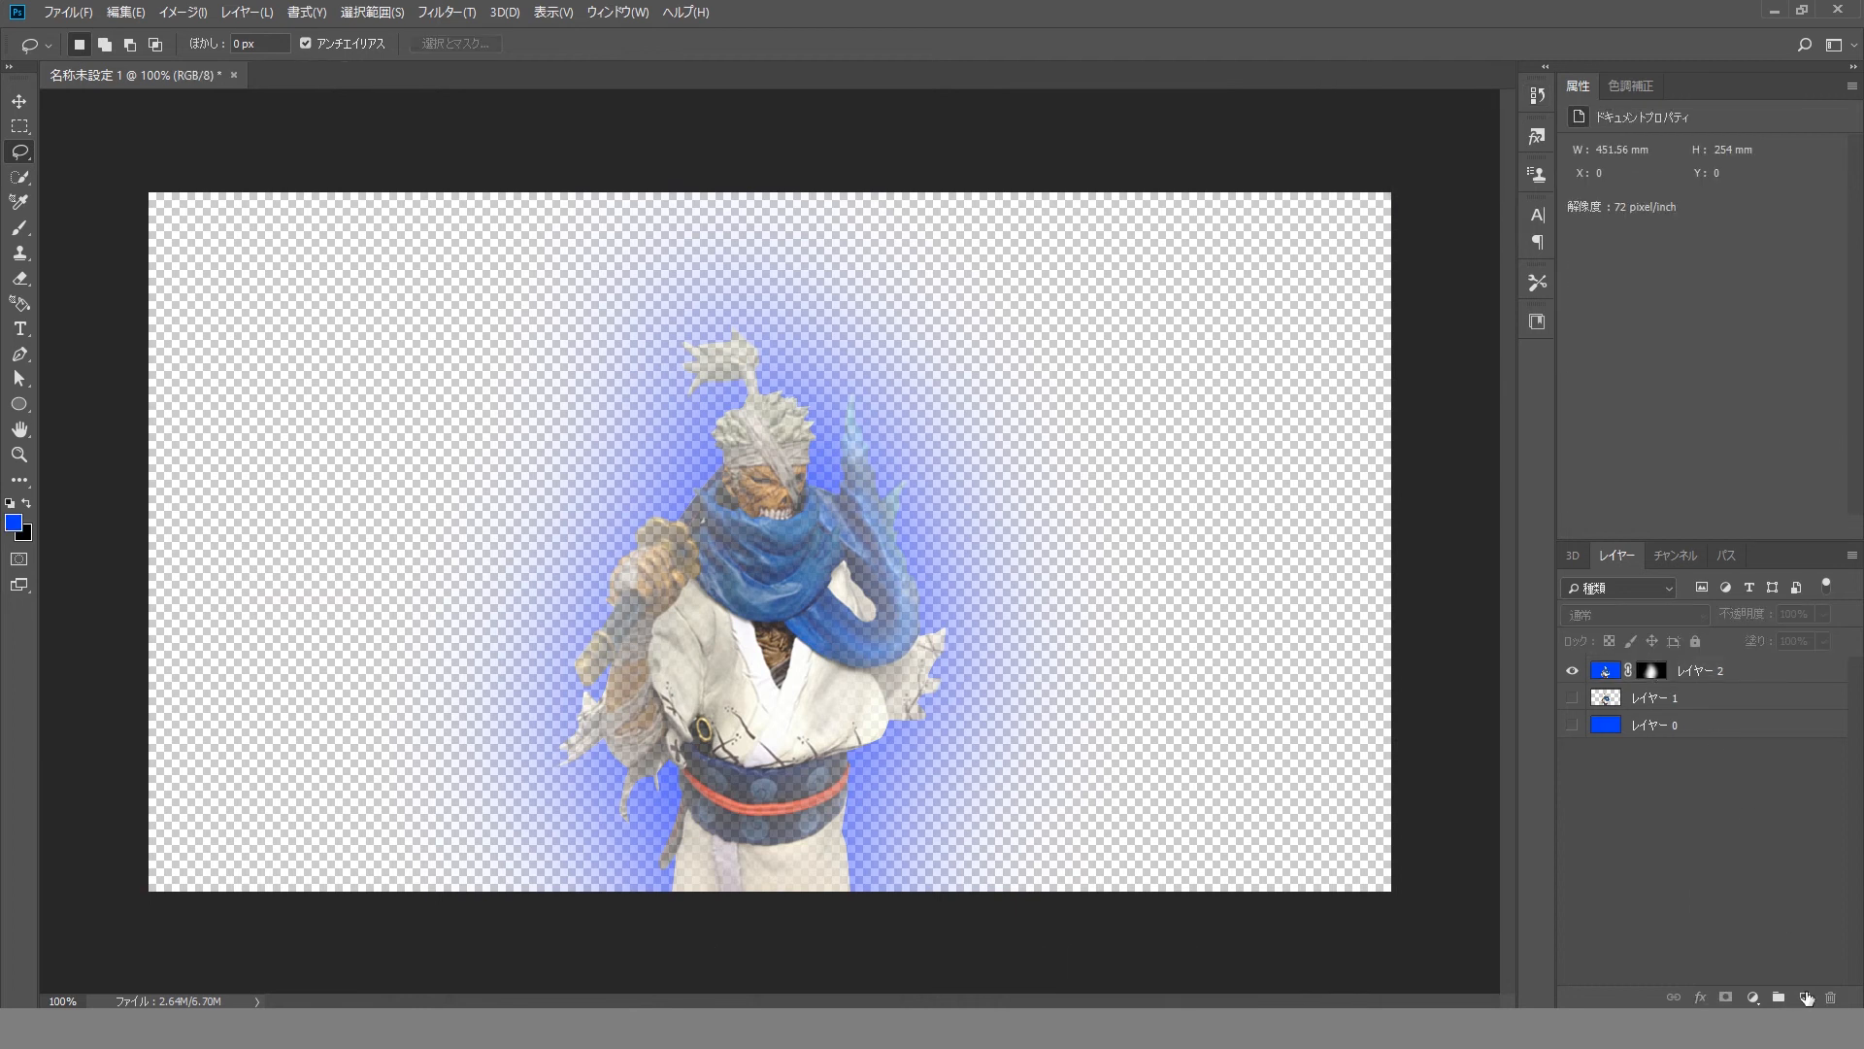
{"action": "left_click", "coordinate": [1807, 998]}
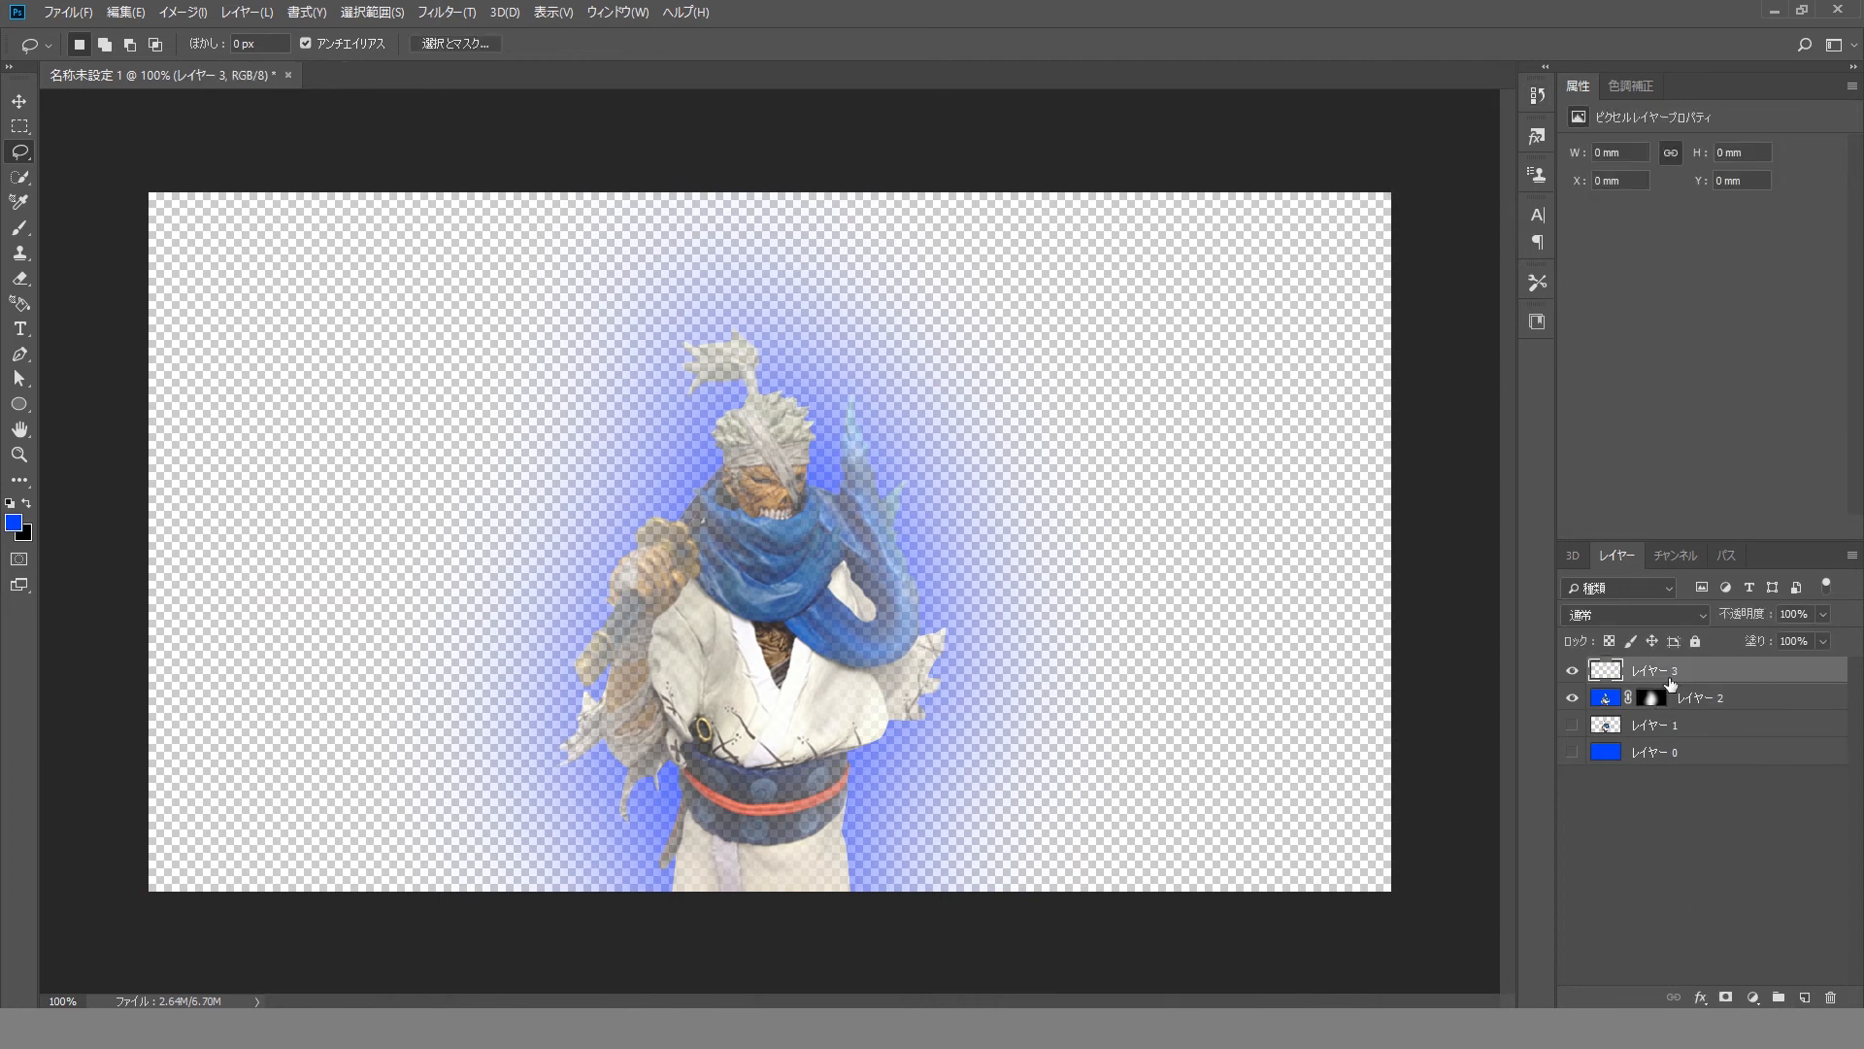
{"action": "left_click", "coordinate": [1572, 670]}
Show the background layer レイヤー 0 and fill it with the black background color.
{"action": "left_click", "coordinate": [1572, 751]}
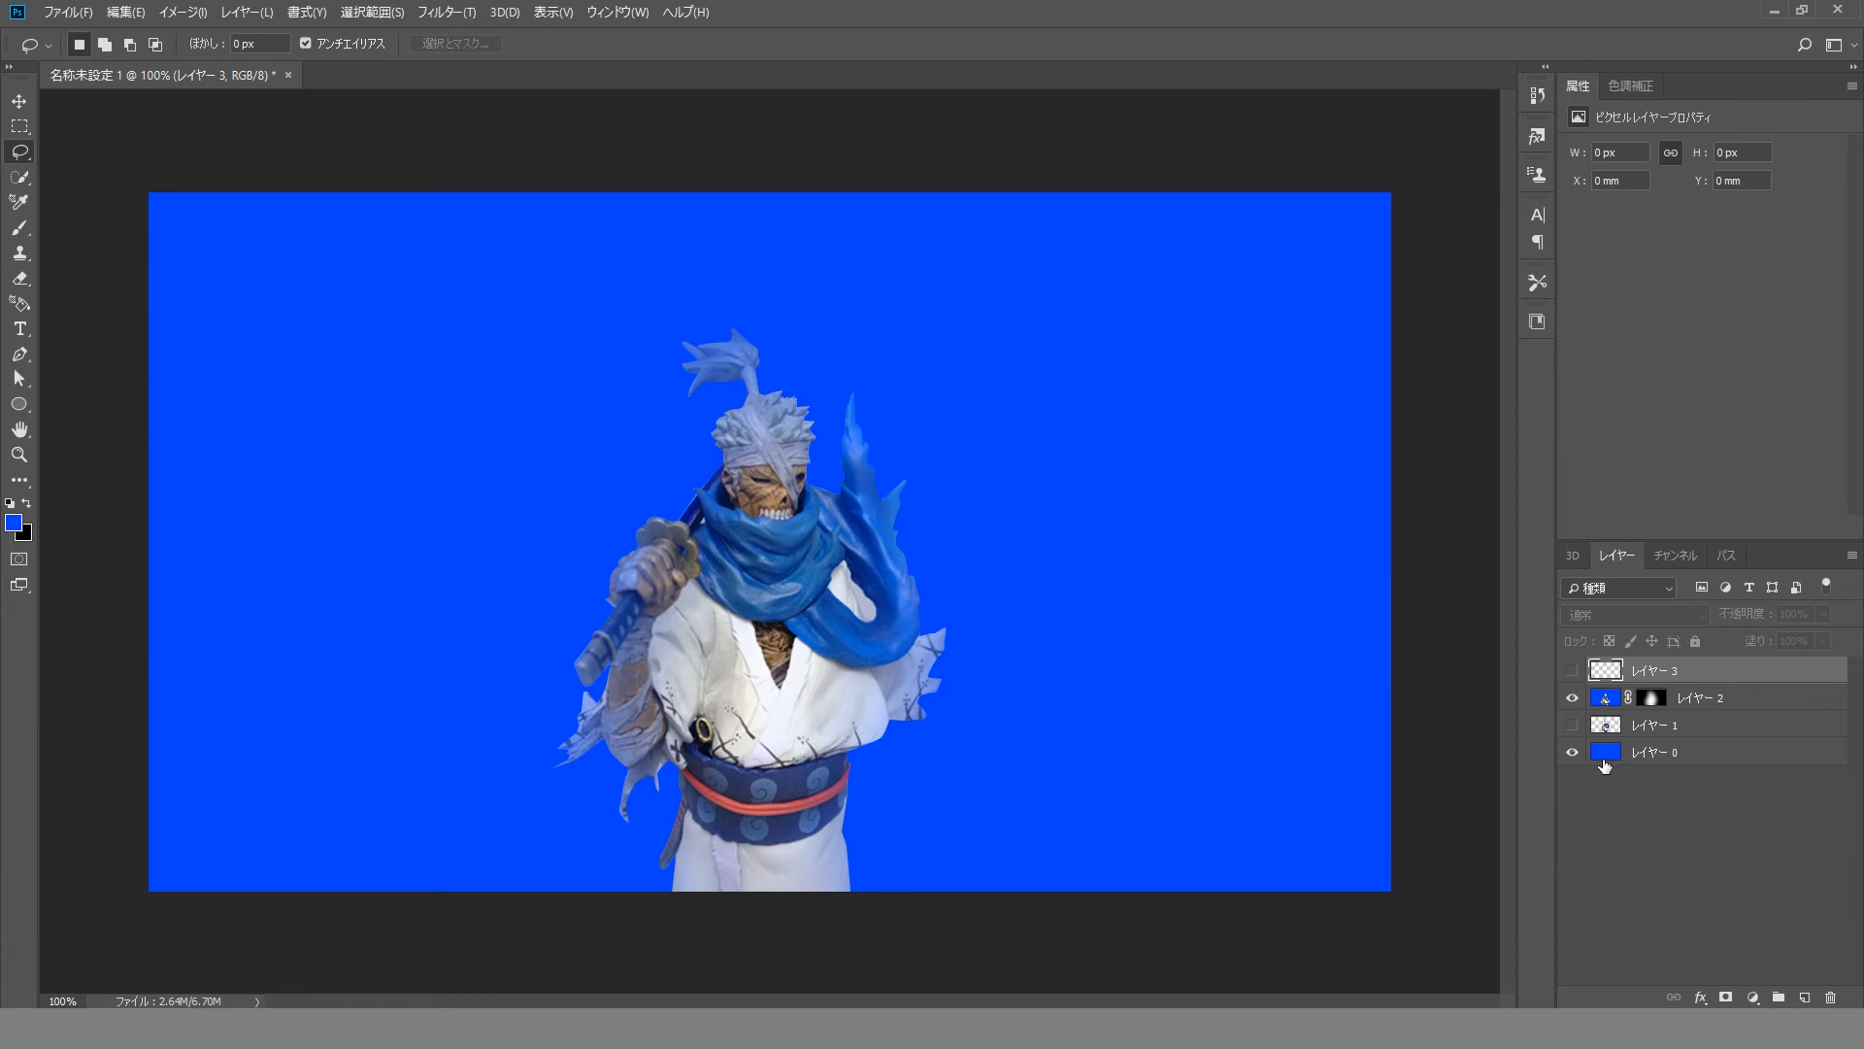
{"action": "left_click", "coordinate": [1662, 756]}
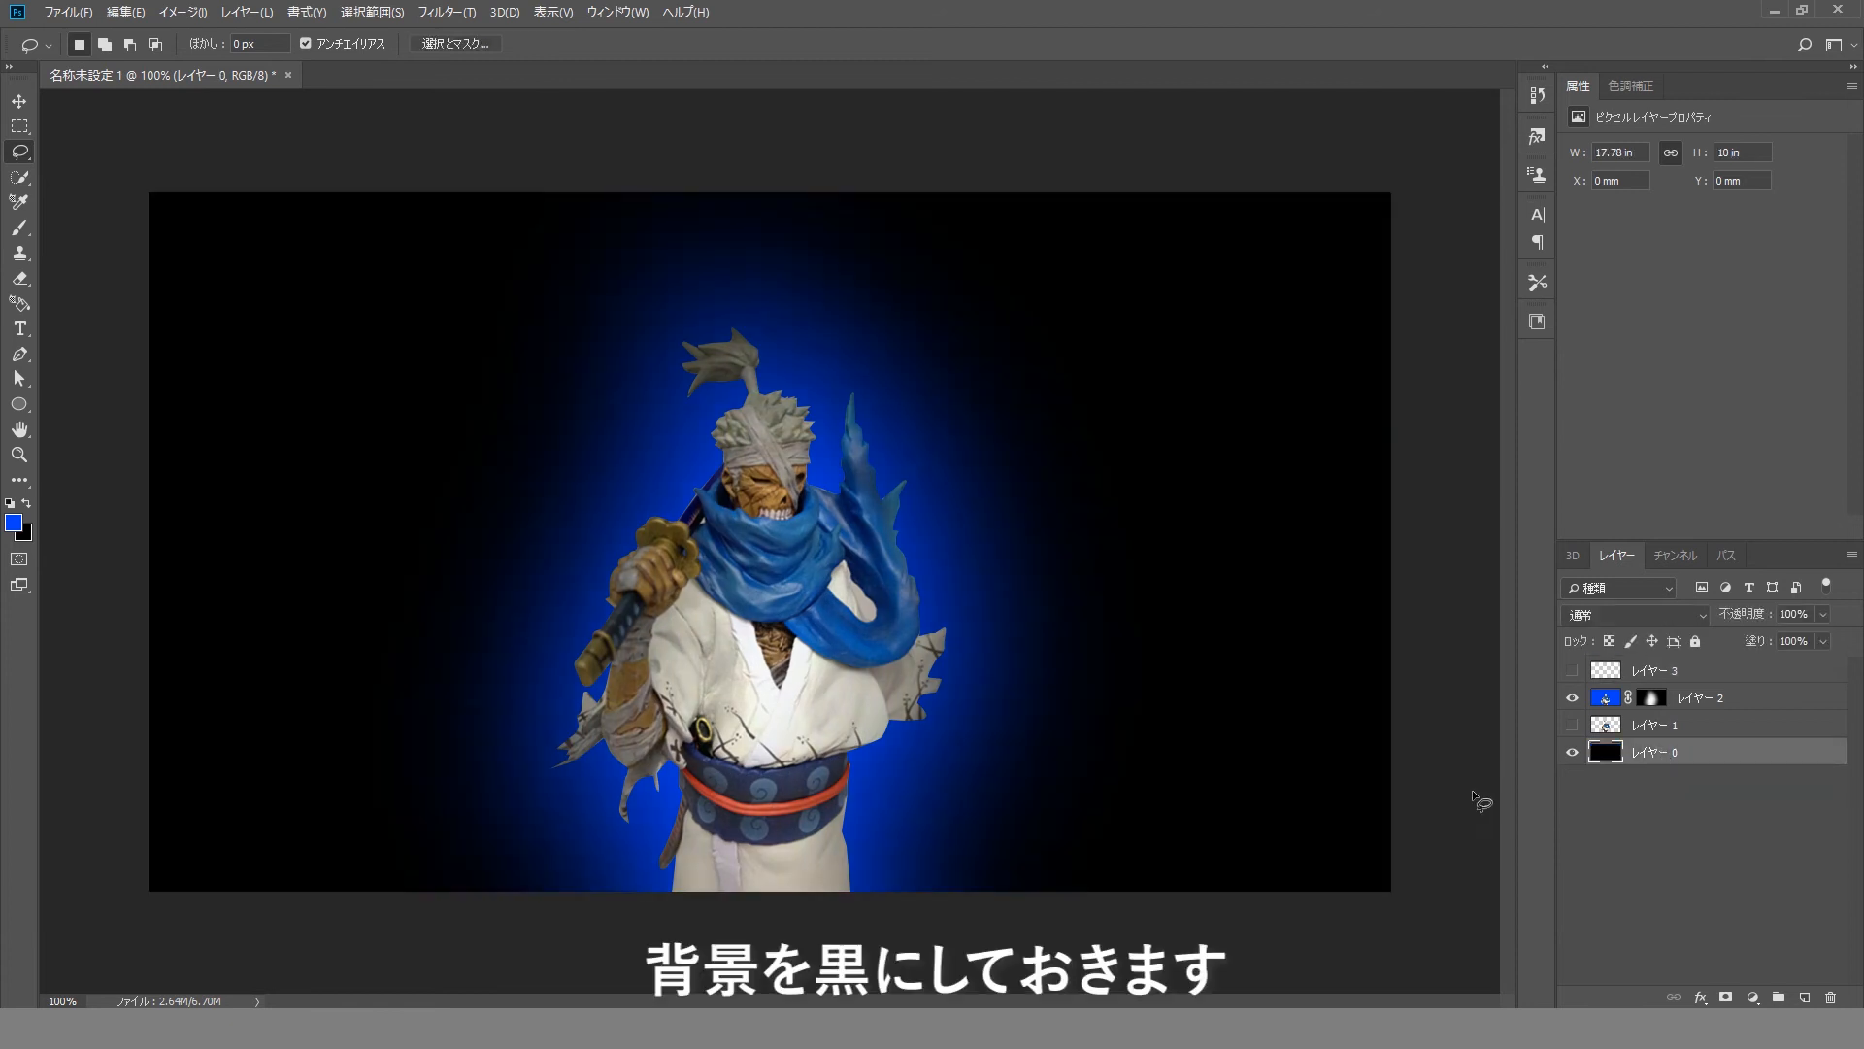
{"action": "key", "text": "ctrl+BackSpace"}
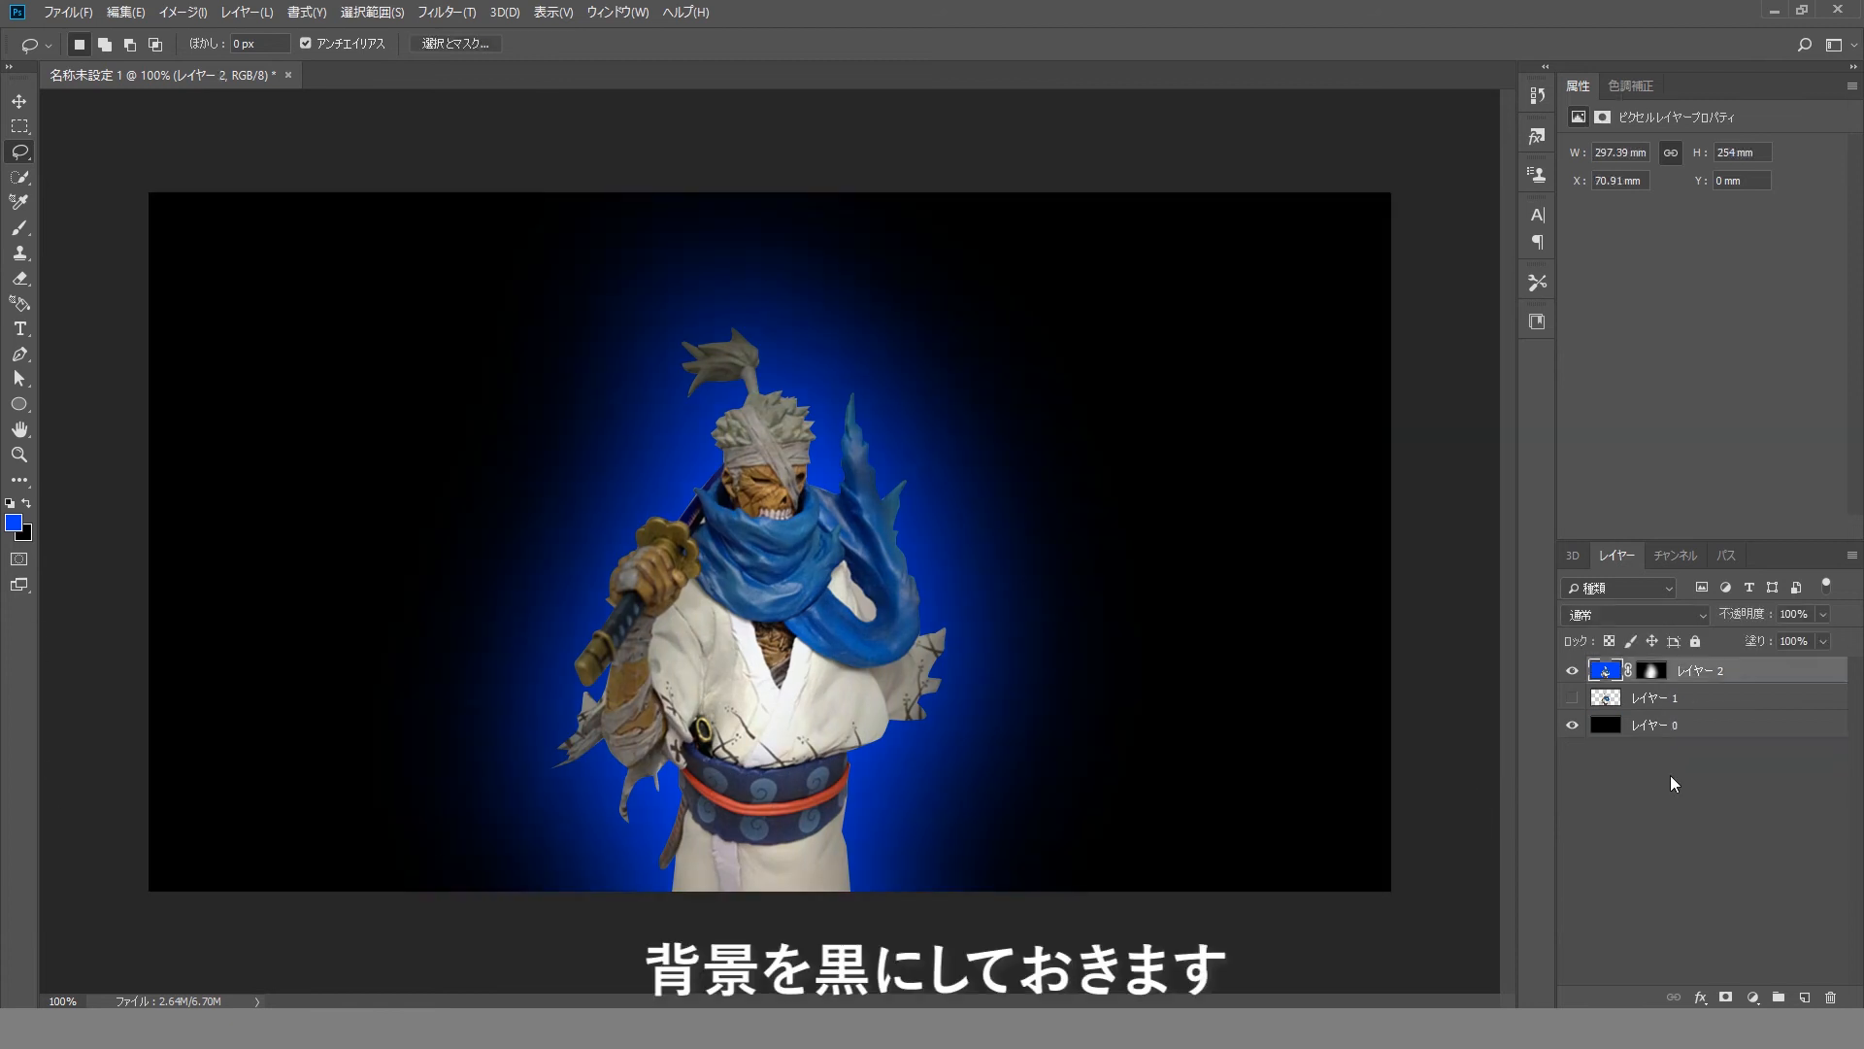
{"action": "left_click", "coordinate": [1670, 774]}
Apply the Wave filter to レイヤー 2's mask with 5 sine generators, wavelength 10–203, amplitude 47–272, scale 1% horizontal and 100% vertical.
{"action": "left_click", "coordinate": [1656, 677]}
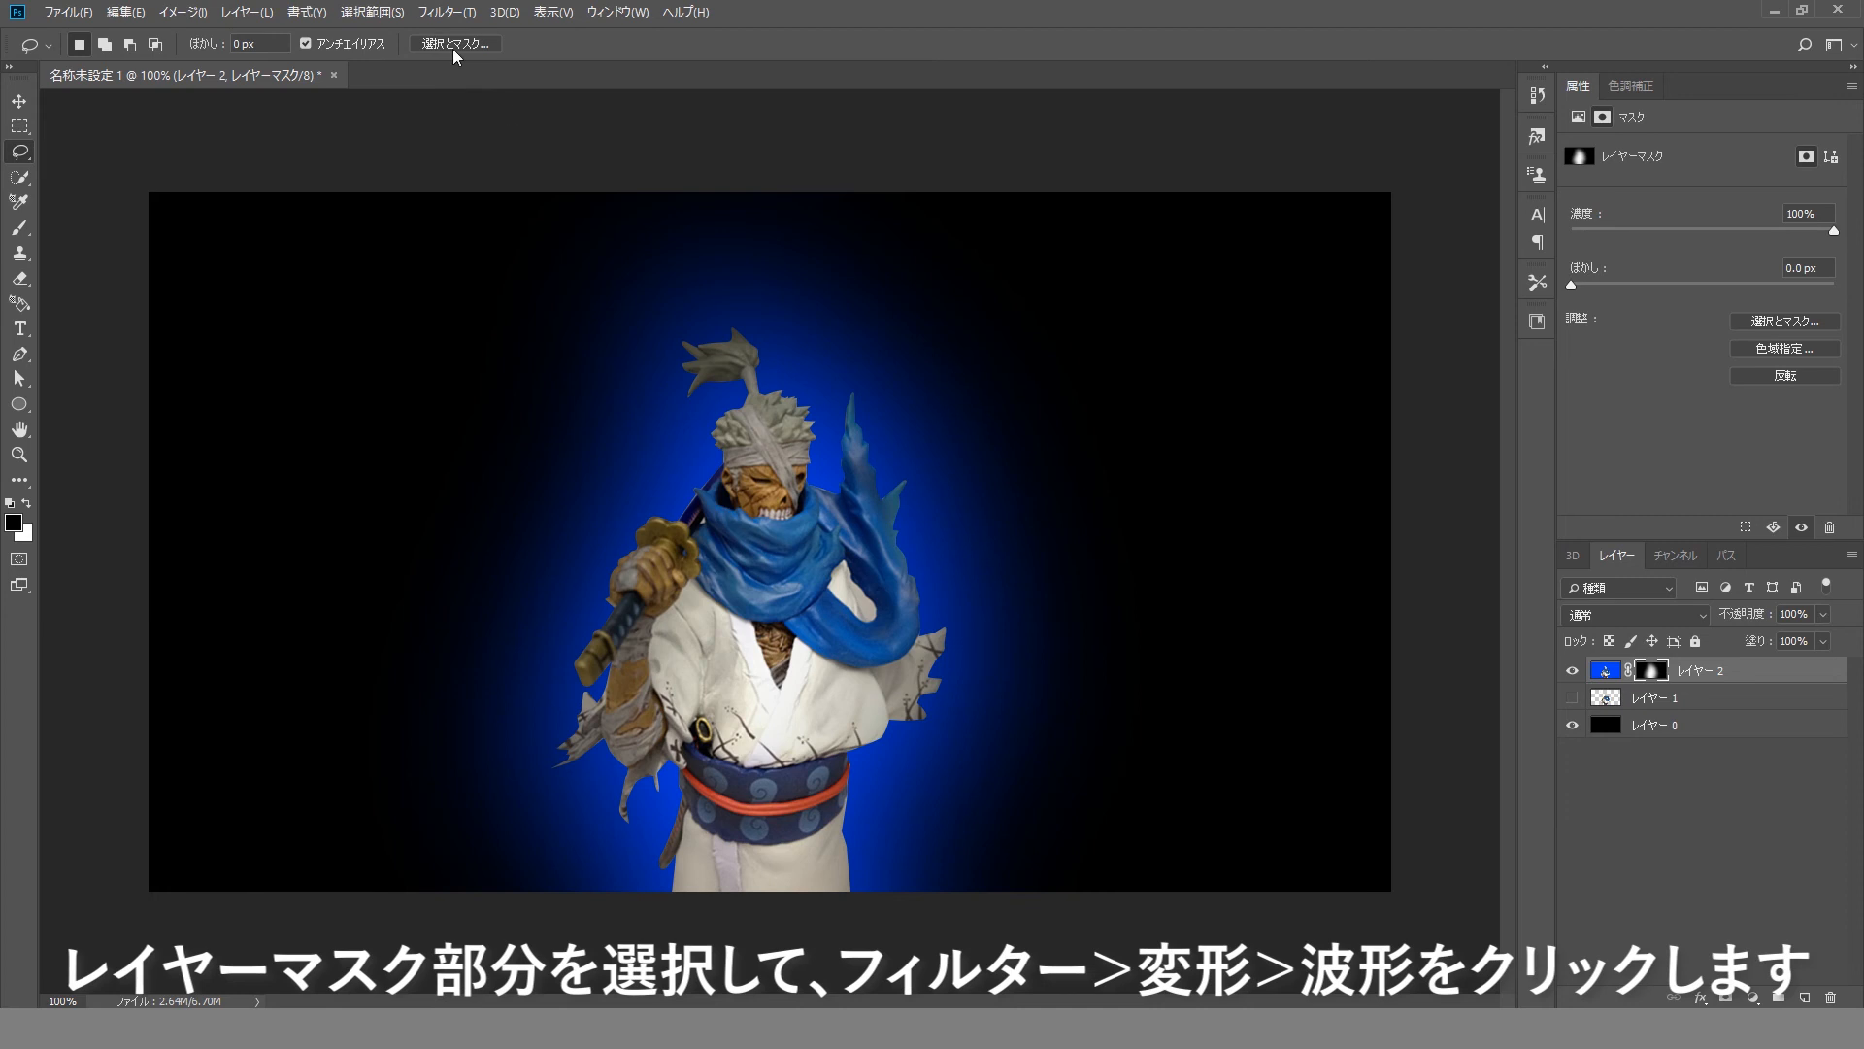
{"action": "left_click", "coordinate": [449, 11]}
{"action": "mouse_move", "coordinate": [505, 380]}
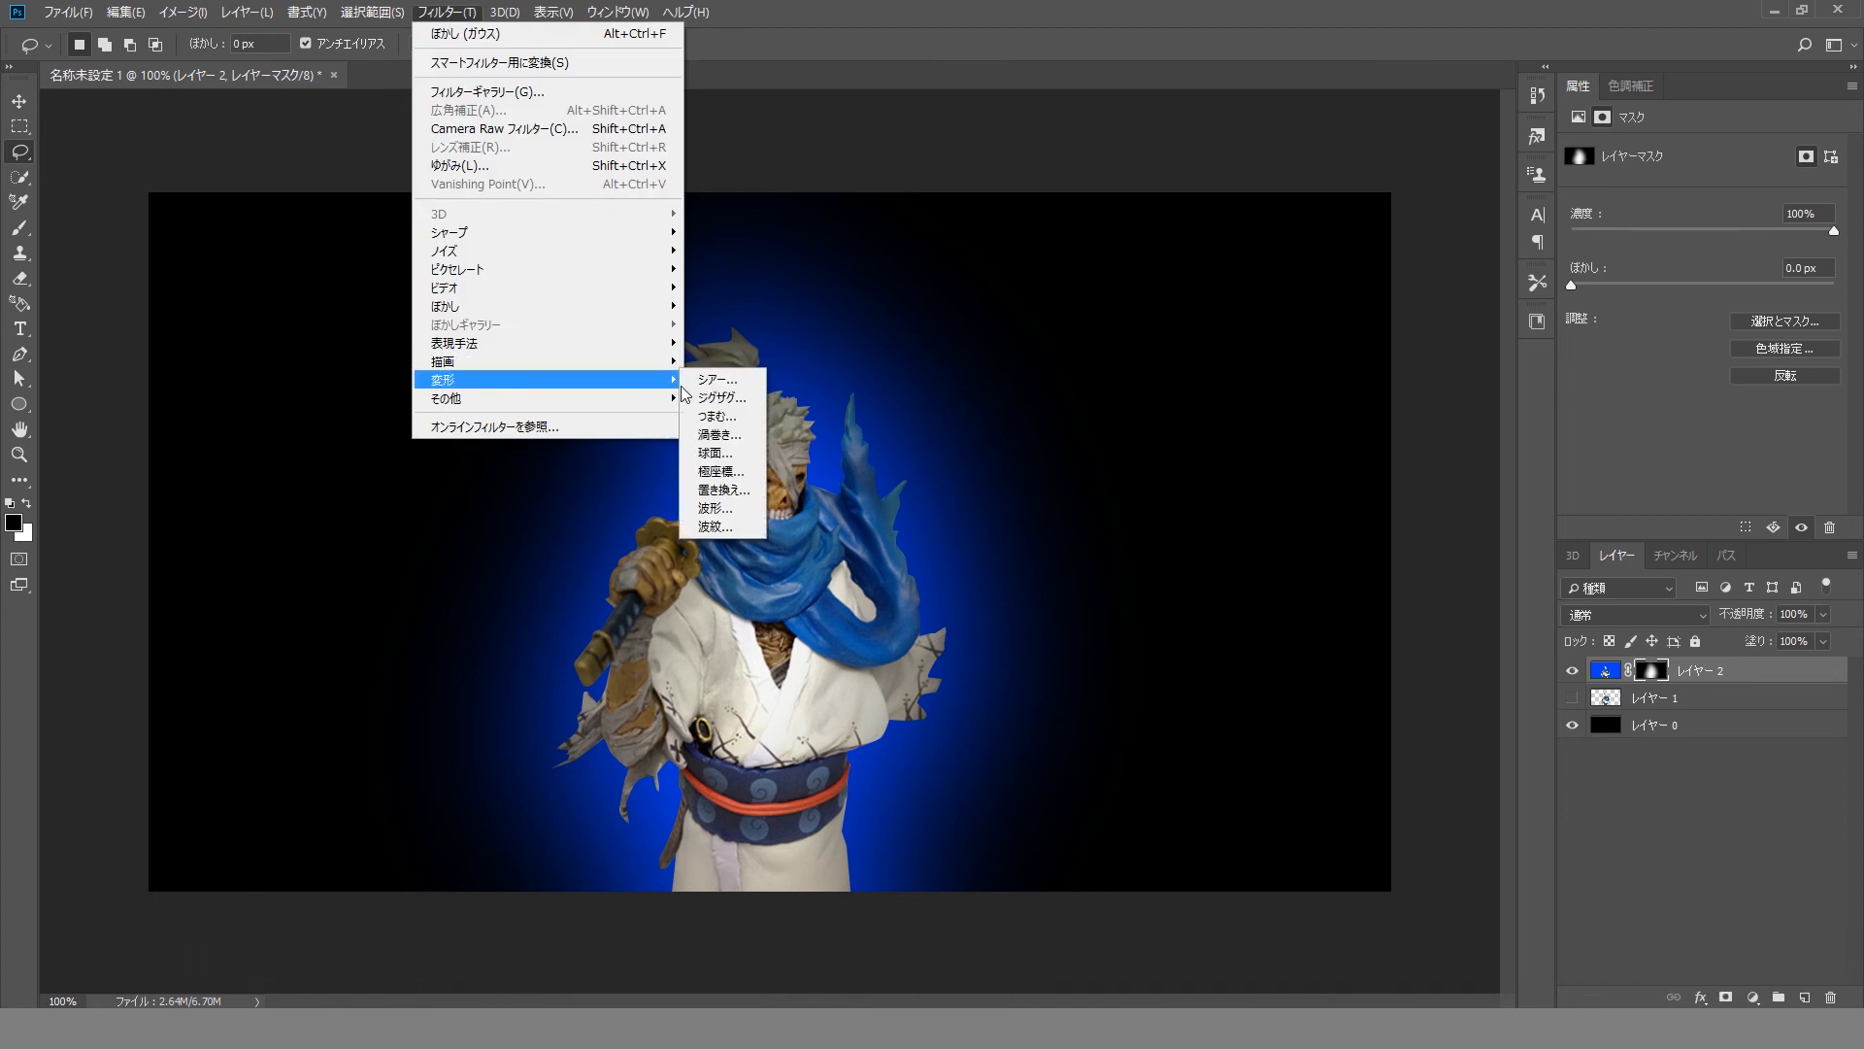
{"action": "left_click", "coordinate": [744, 508]}
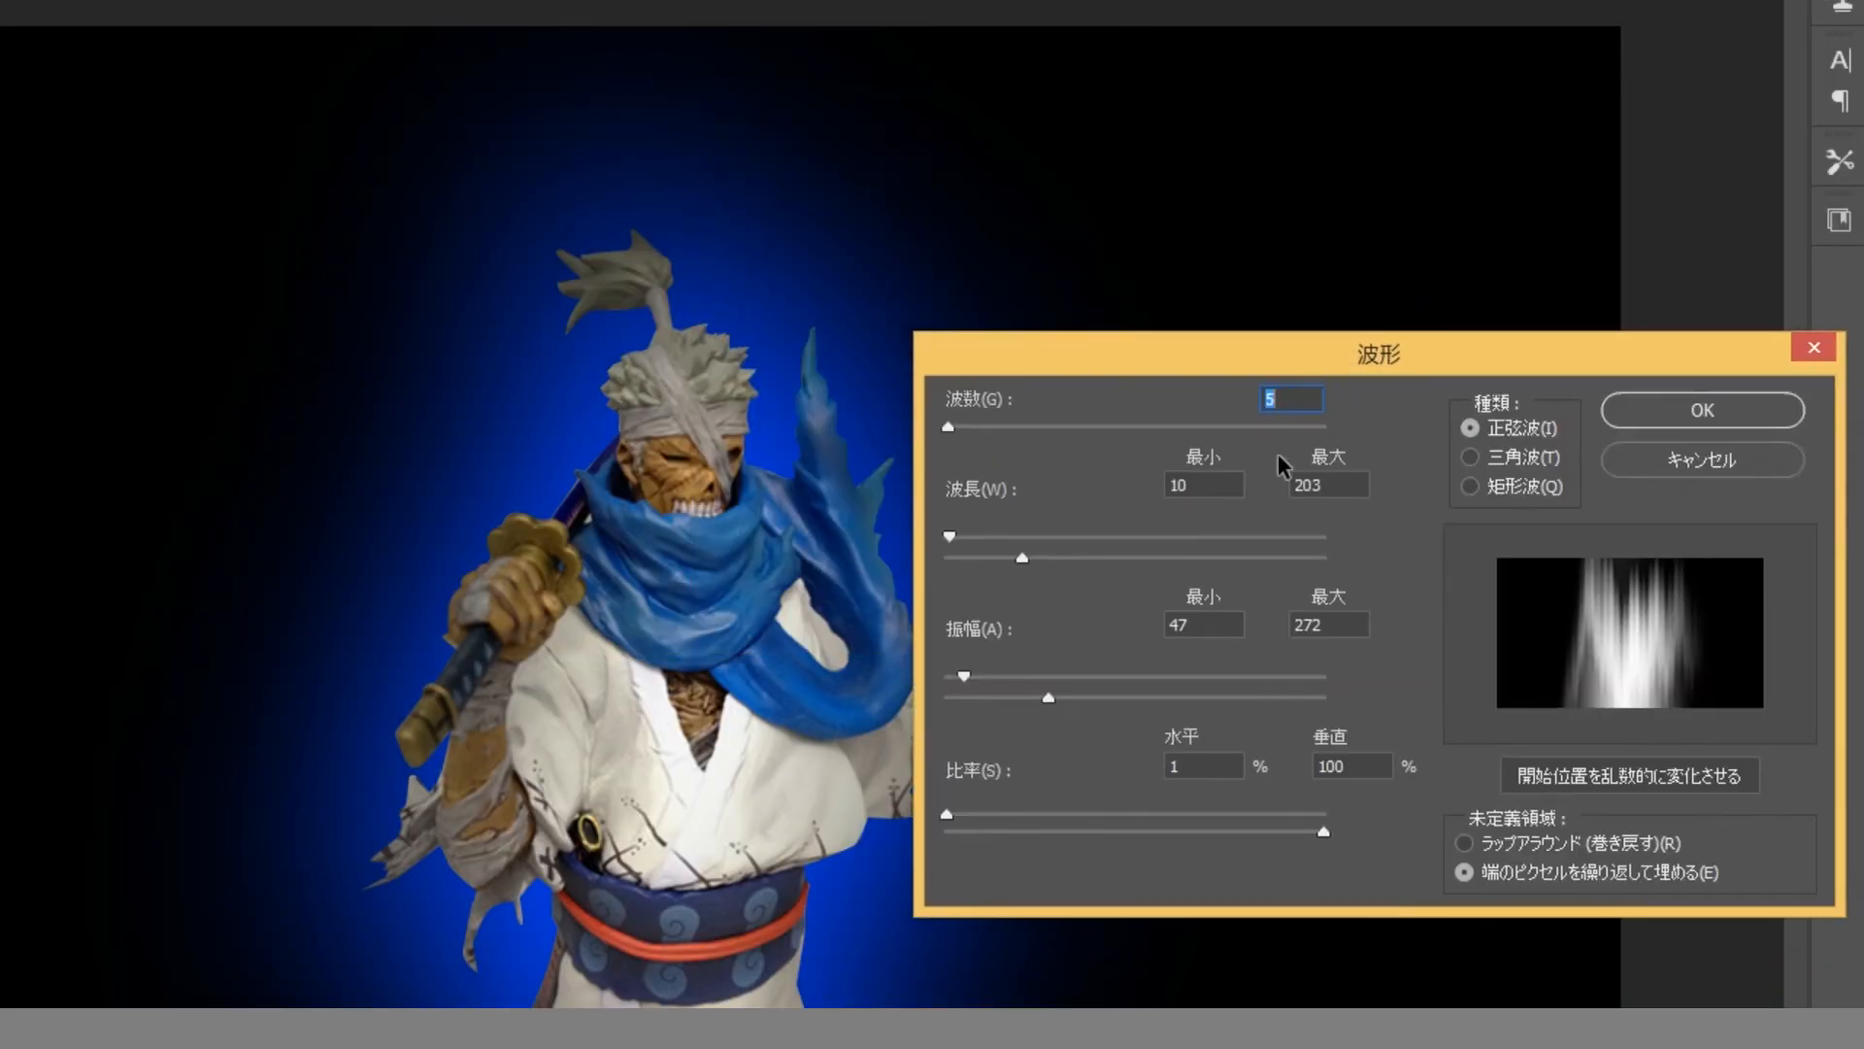
{"action": "key", "text": "Tab"}
{"action": "key", "text": "Tab"}
{"action": "key", "text": "Tab"}
{"action": "key", "text": "Tab"}
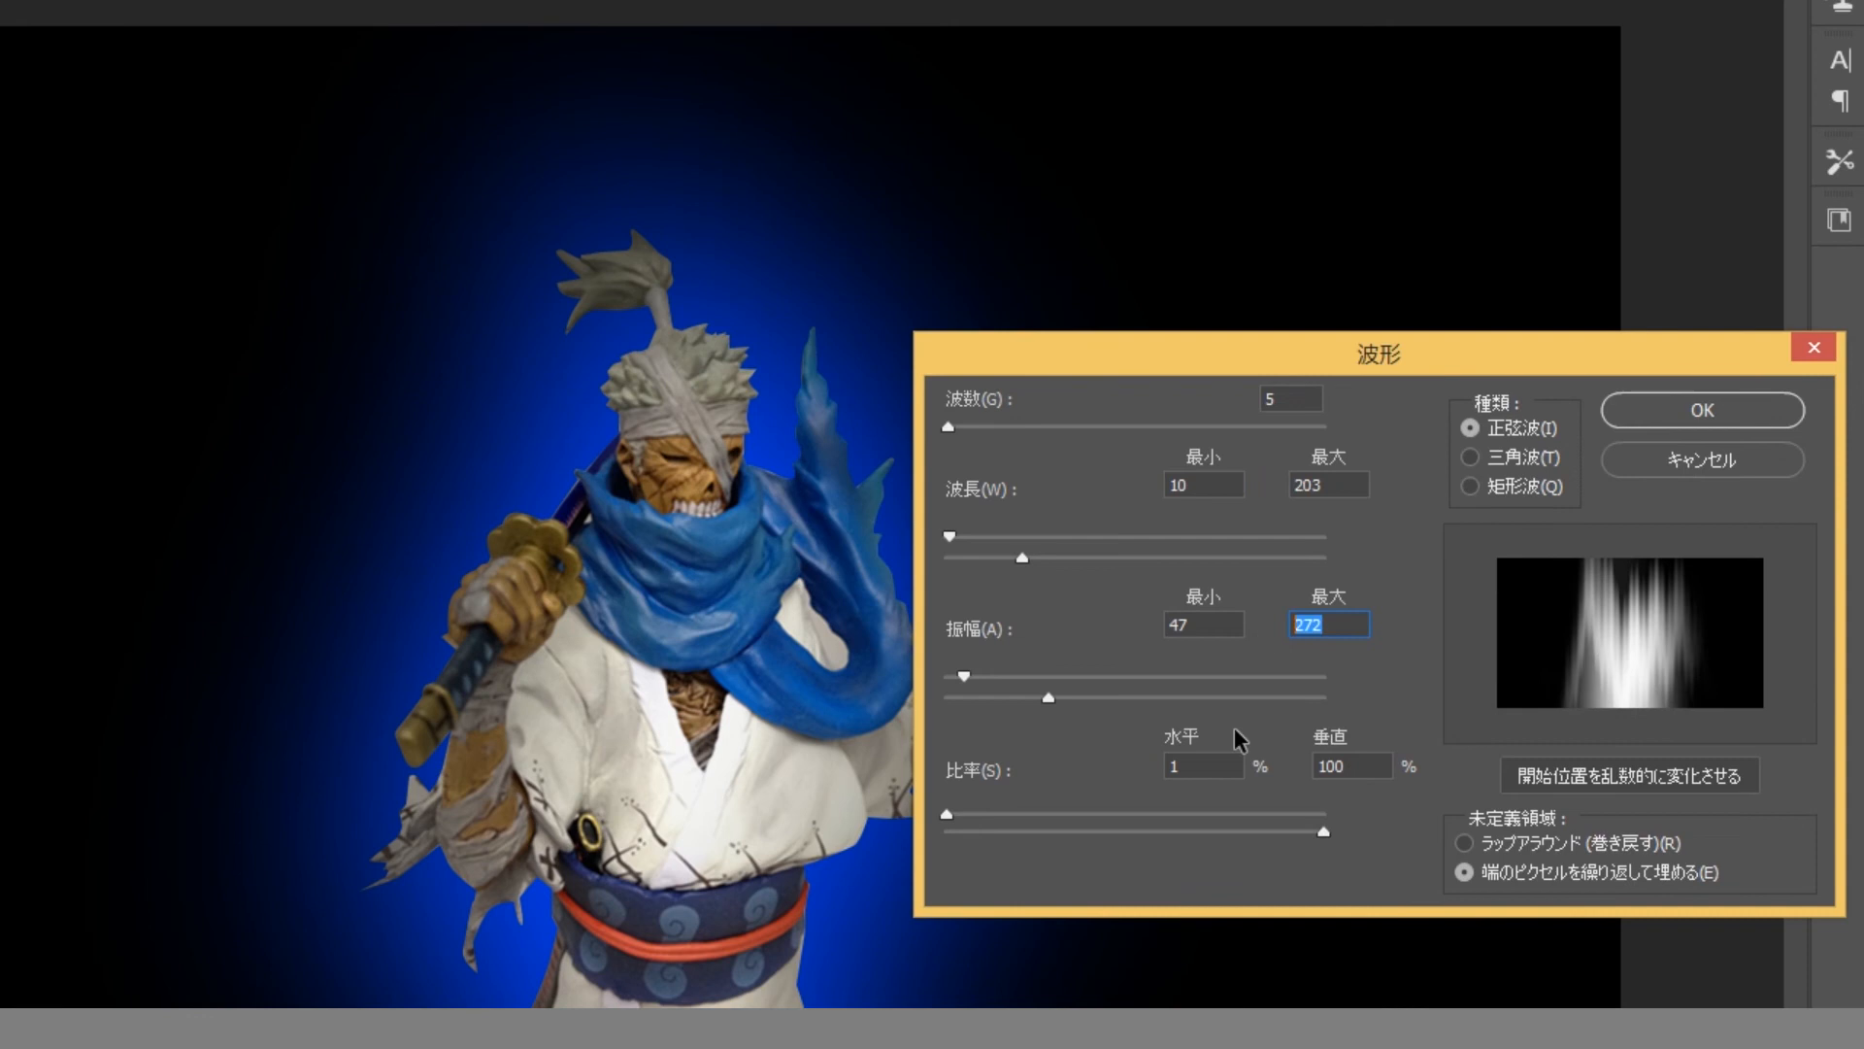
{"action": "key", "text": "Tab"}
{"action": "key", "text": "Tab"}
{"action": "left_click", "coordinate": [1717, 420]}
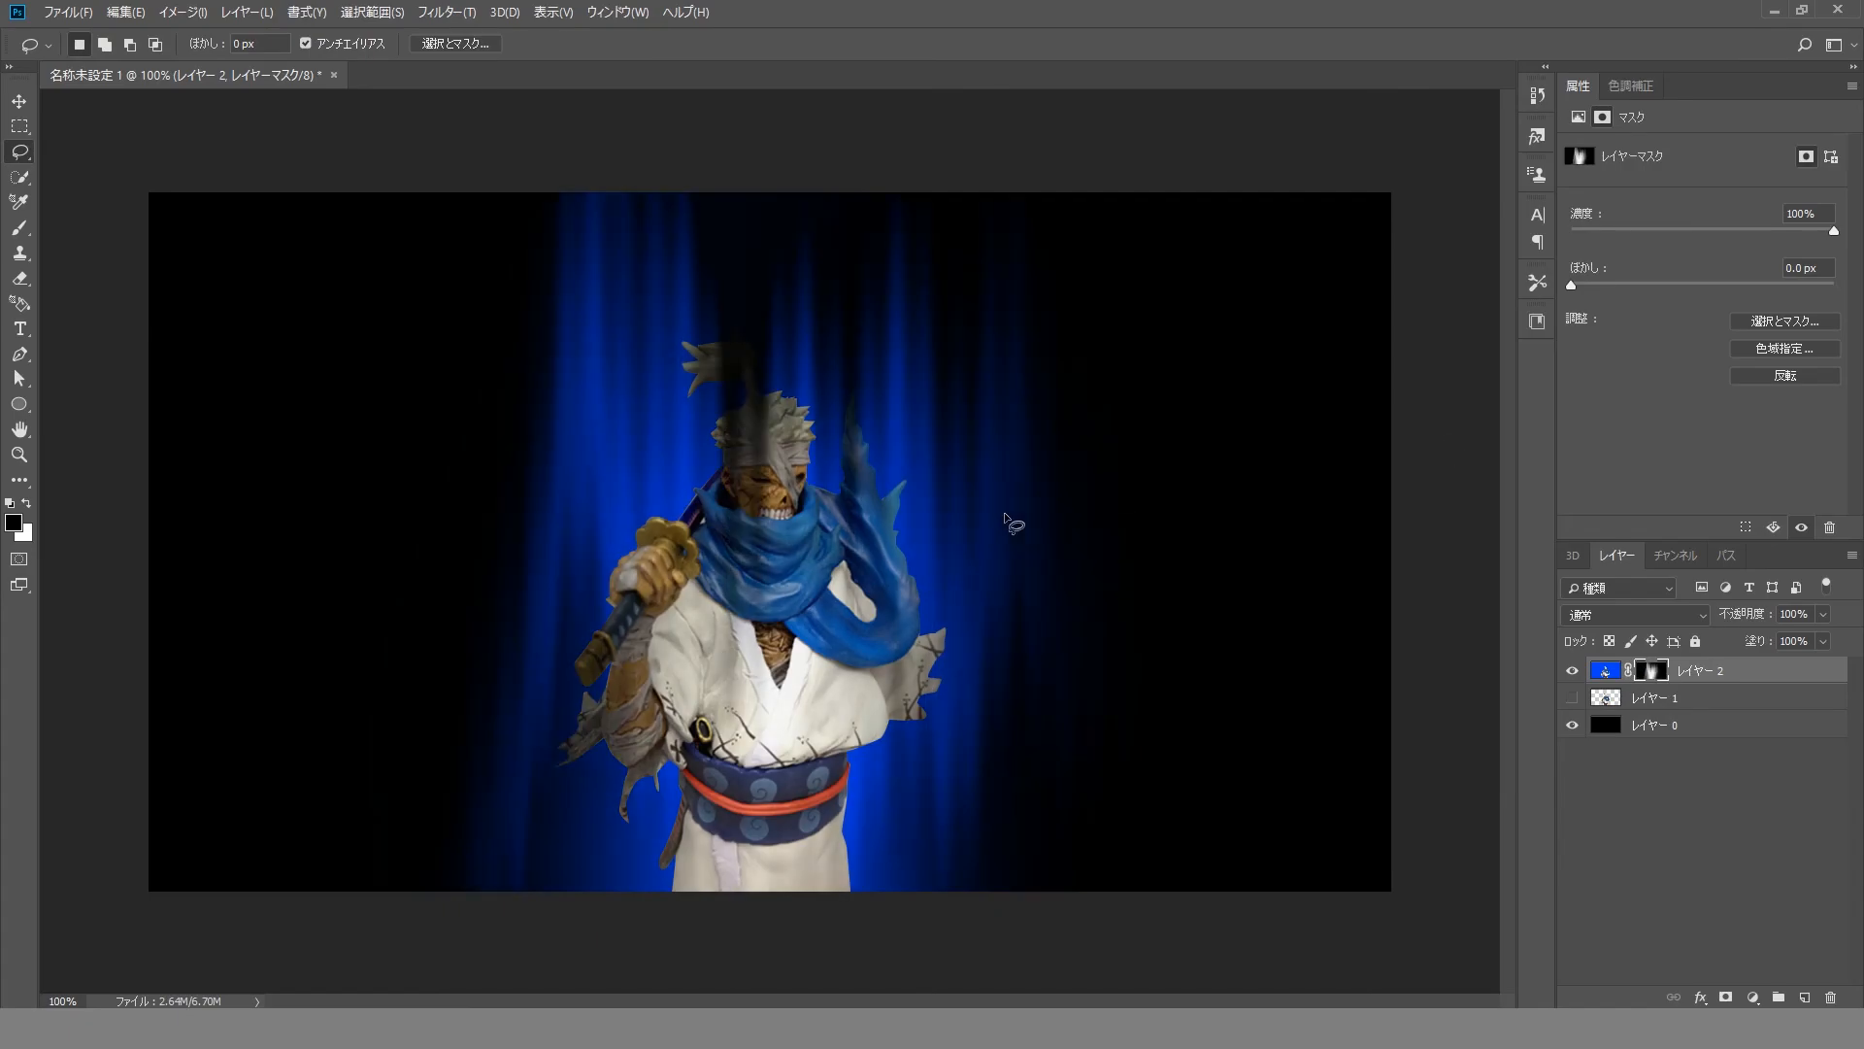
Duplicate レイヤー 2 with its mask, set the copy's blend mode to Overlay, and compare the image with and without it.
{"action": "left_click", "coordinate": [19, 101]}
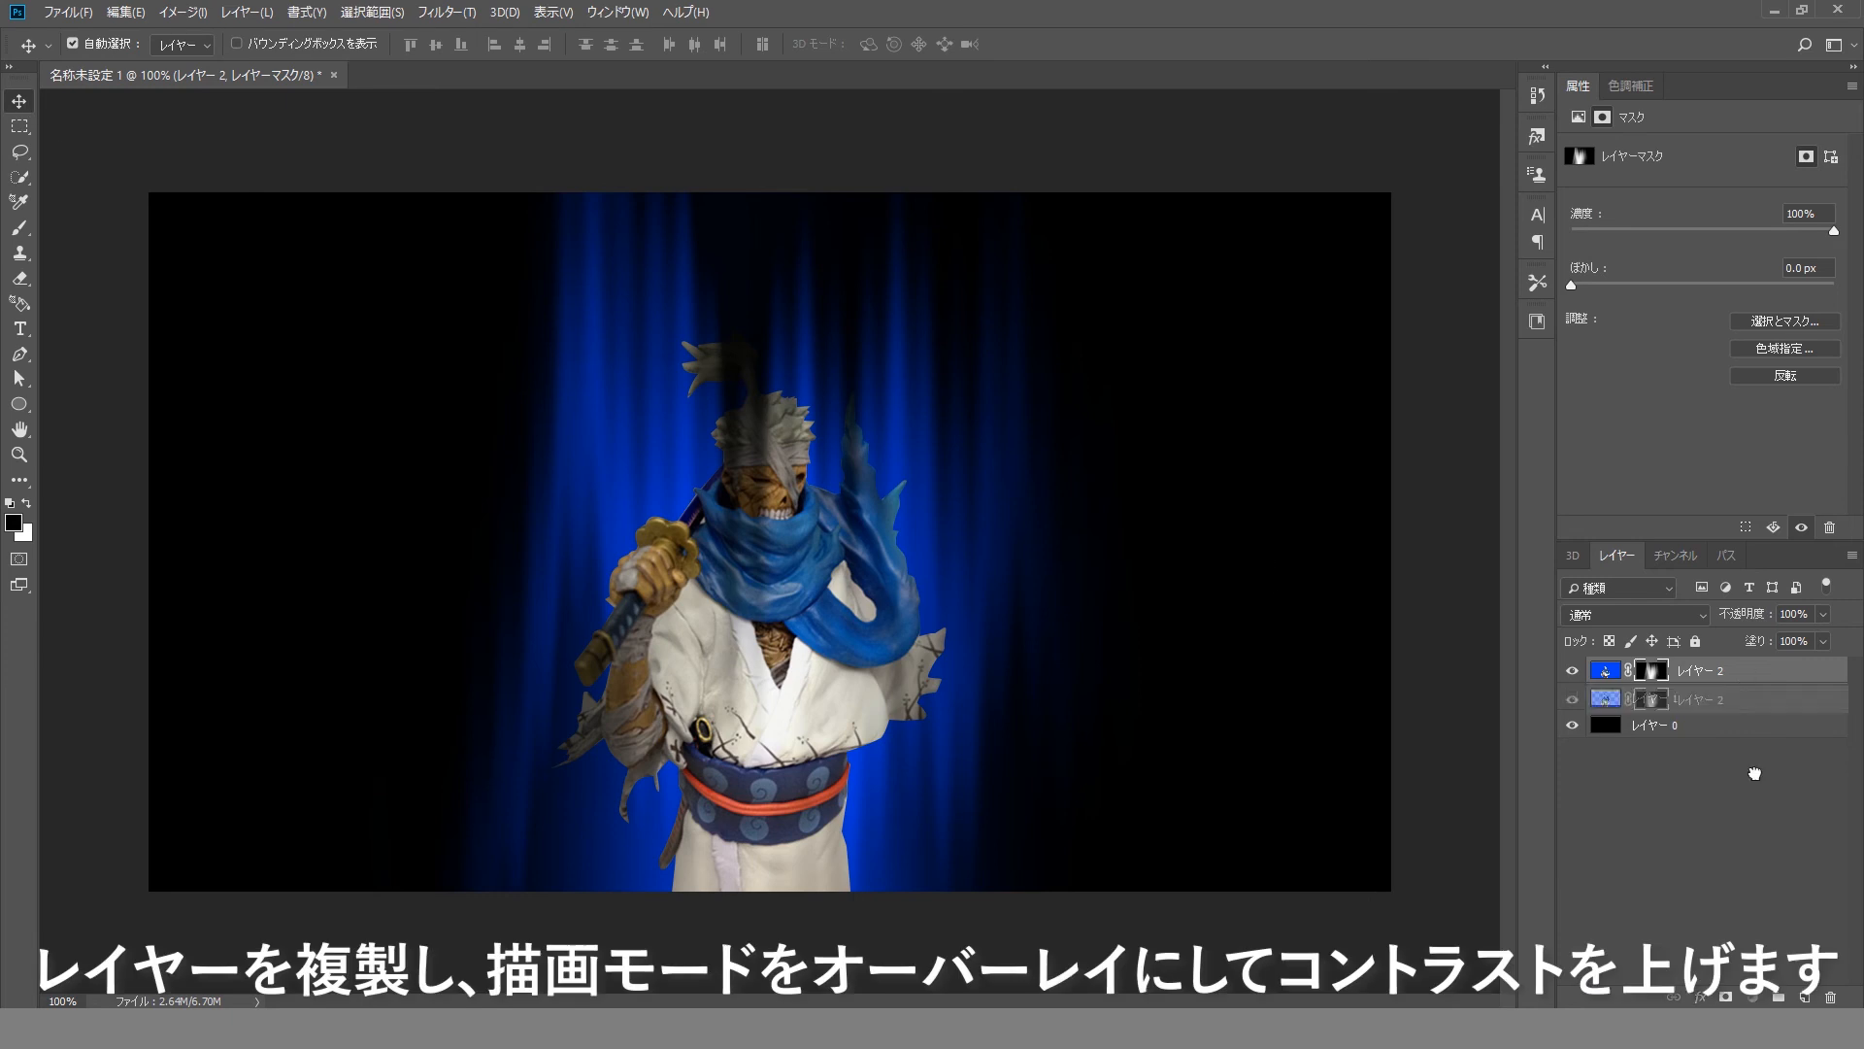
{"action": "left_click_drag", "start_coordinate": [1755, 773], "coordinate": [1804, 997]}
{"action": "left_click", "coordinate": [1701, 617]}
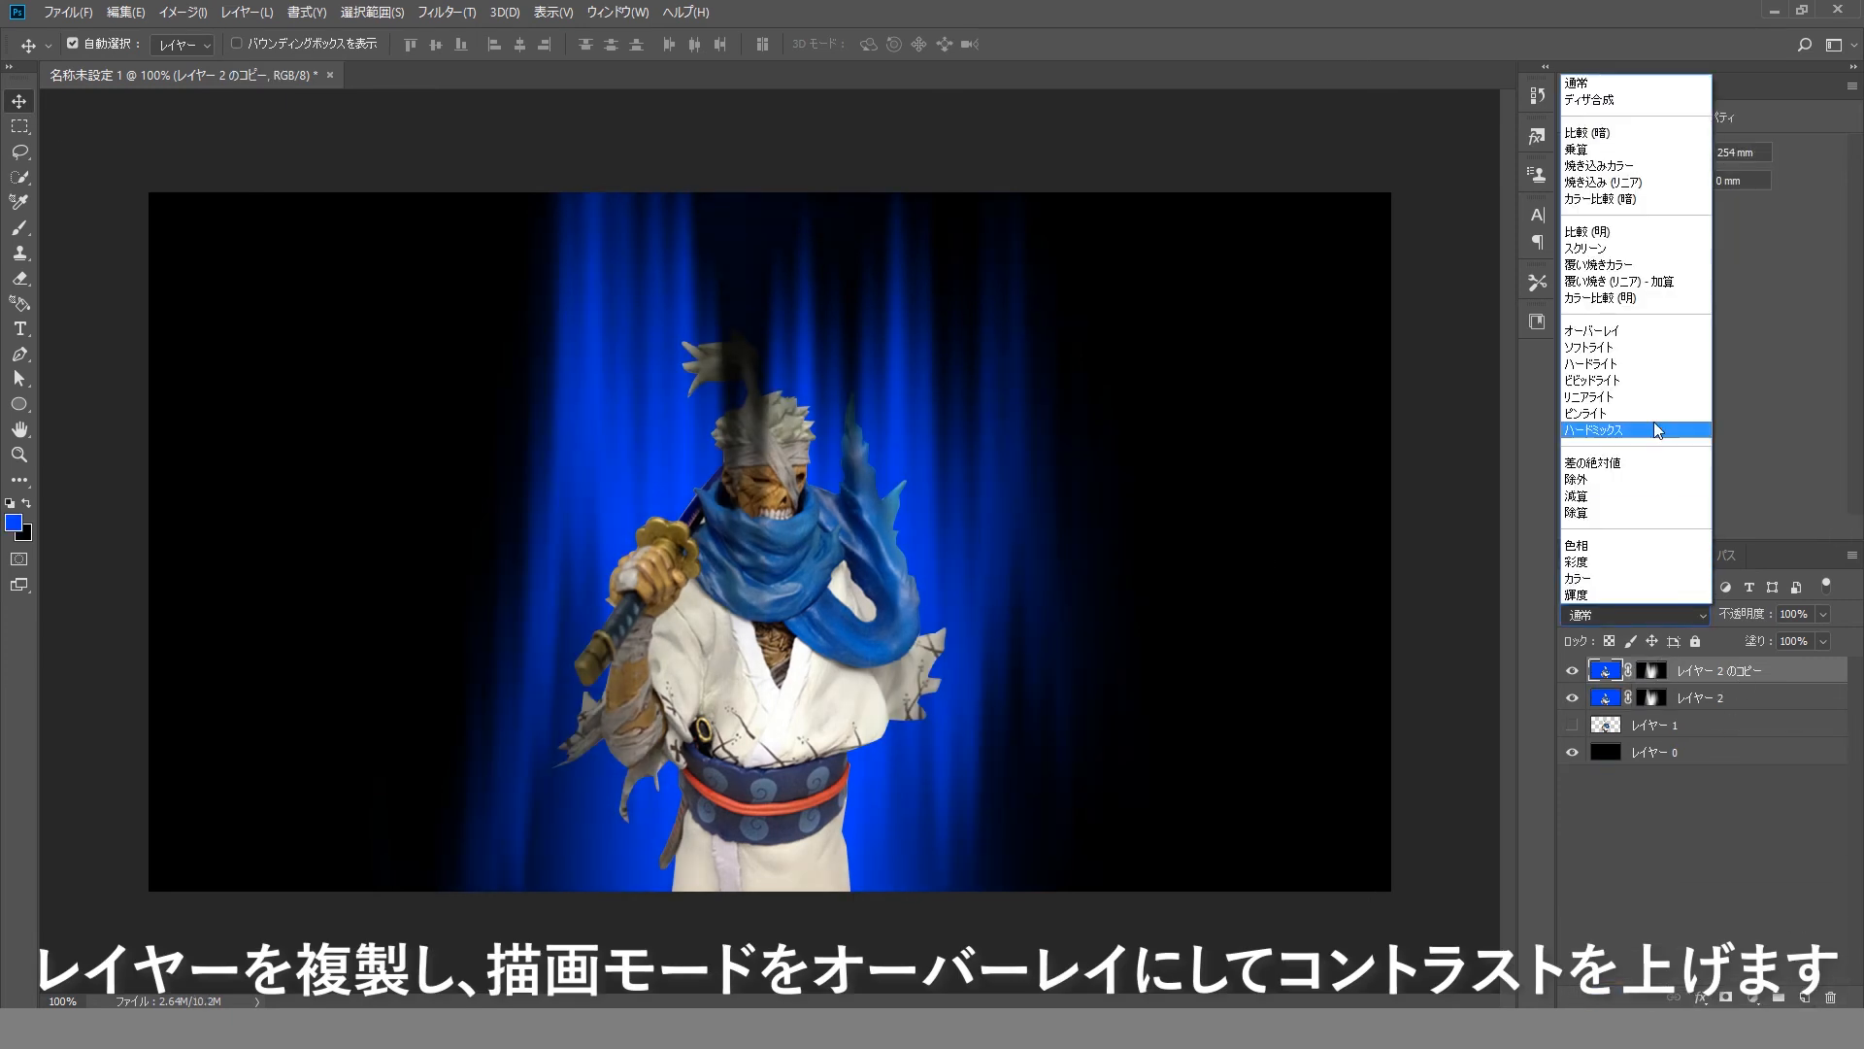
{"action": "left_click", "coordinate": [1627, 335]}
{"action": "left_click", "coordinate": [1573, 671]}
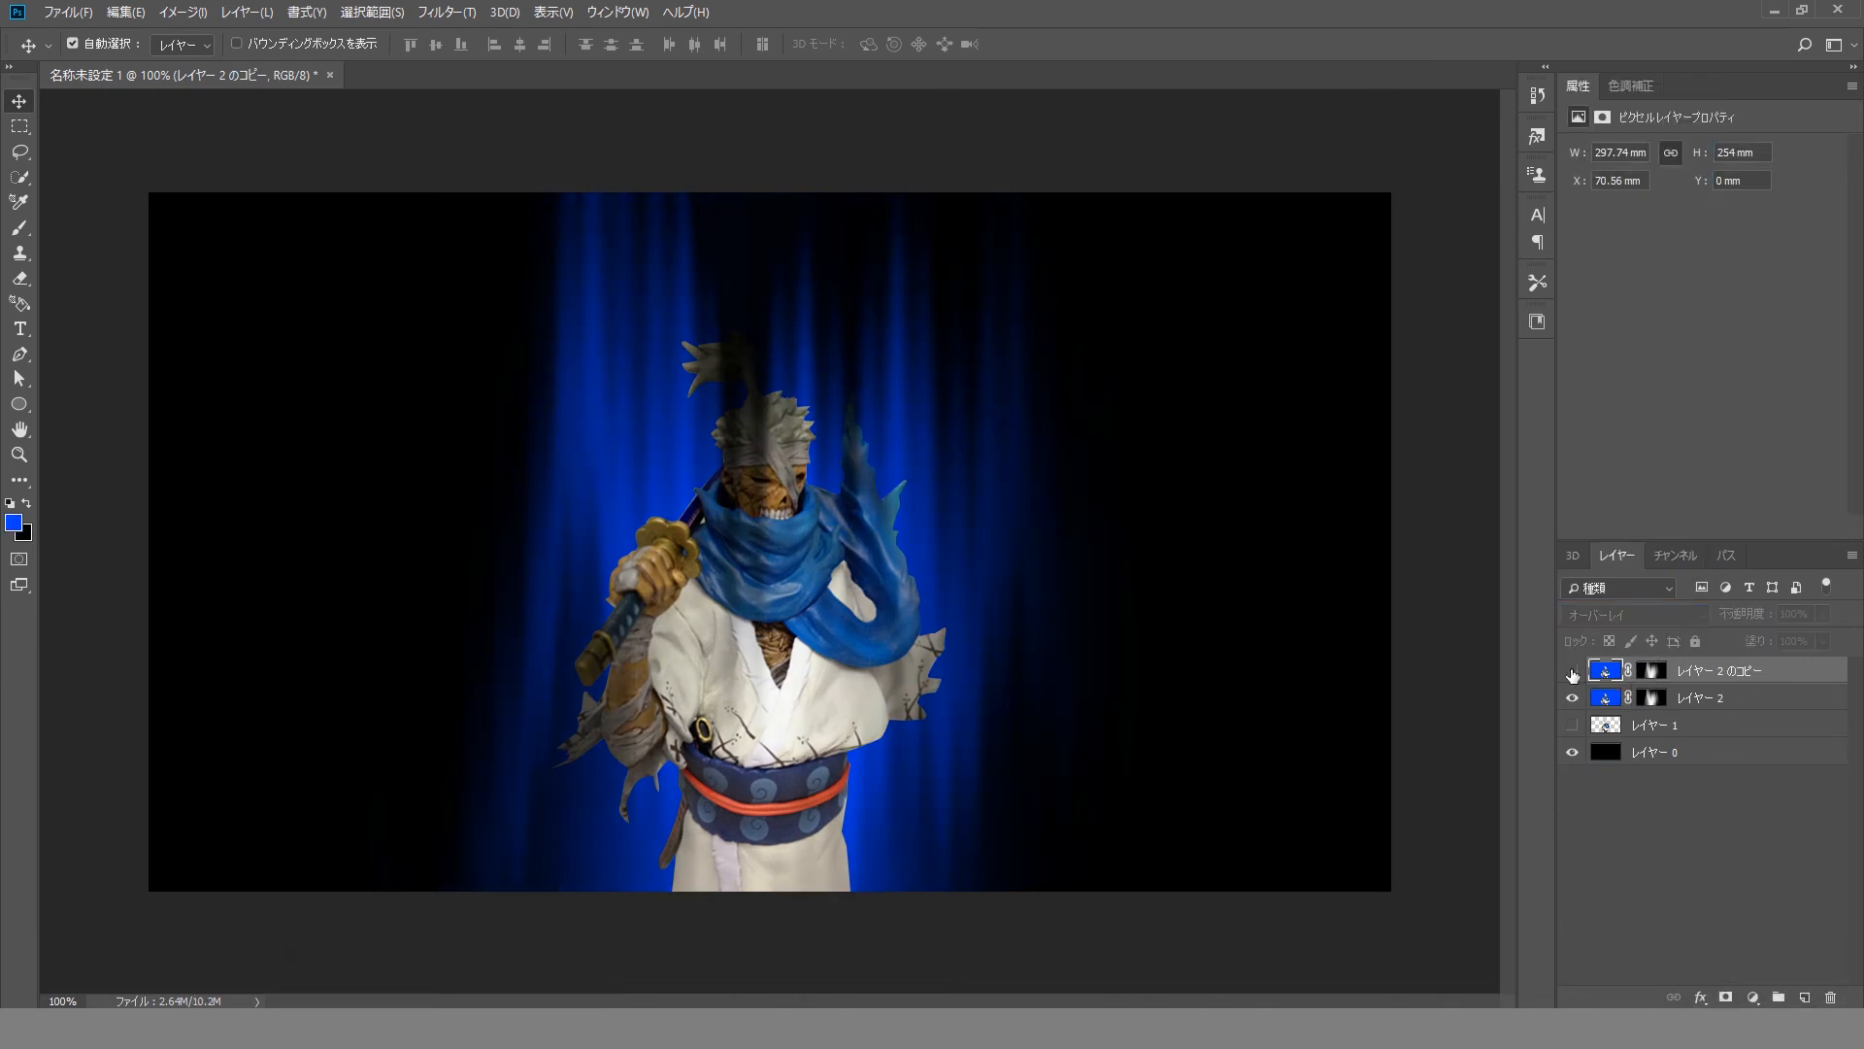
{"action": "left_click", "coordinate": [1573, 671]}
{"action": "left_click", "coordinate": [1573, 671]}
{"action": "left_click", "coordinate": [1573, 671]}
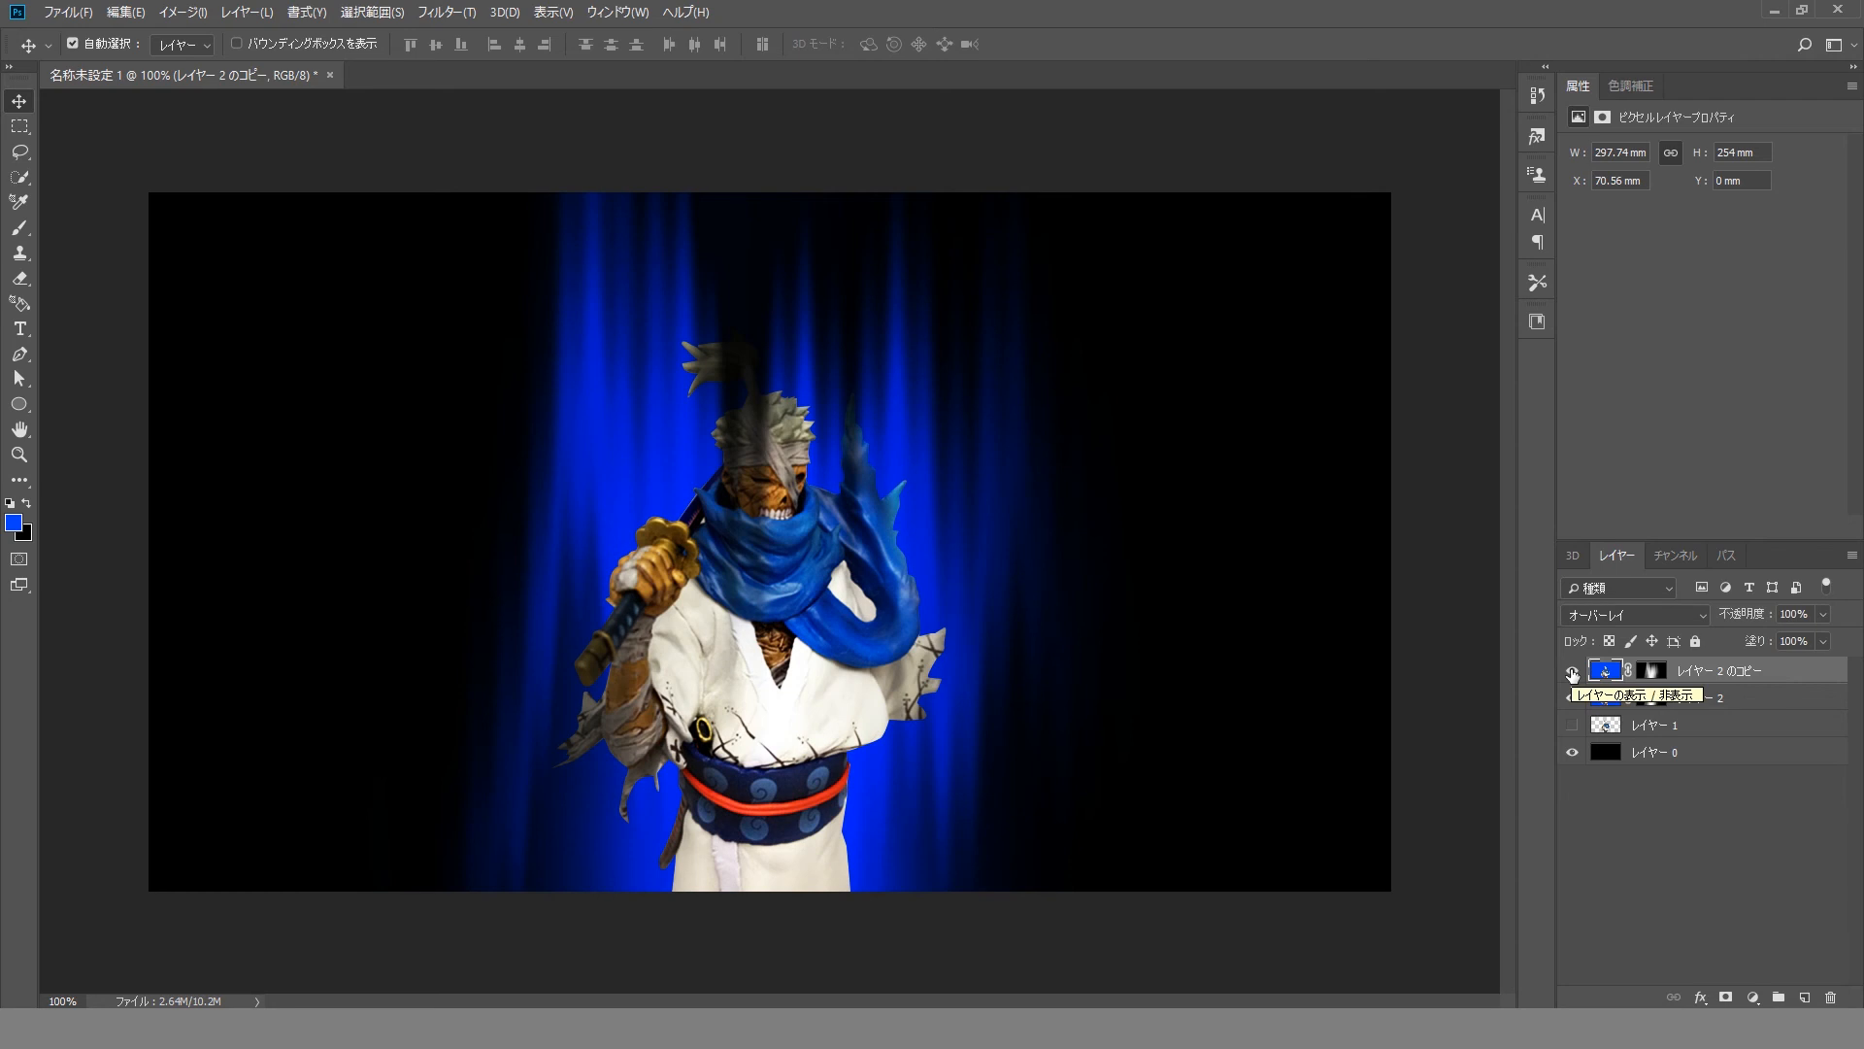
Create a new layer above レイヤー 2 のコピー and draw a radial red-to-transparent gradient from below the canvas up to the figure's chest.
{"action": "left_click", "coordinate": [1804, 997]}
{"action": "left_click", "coordinate": [25, 480]}
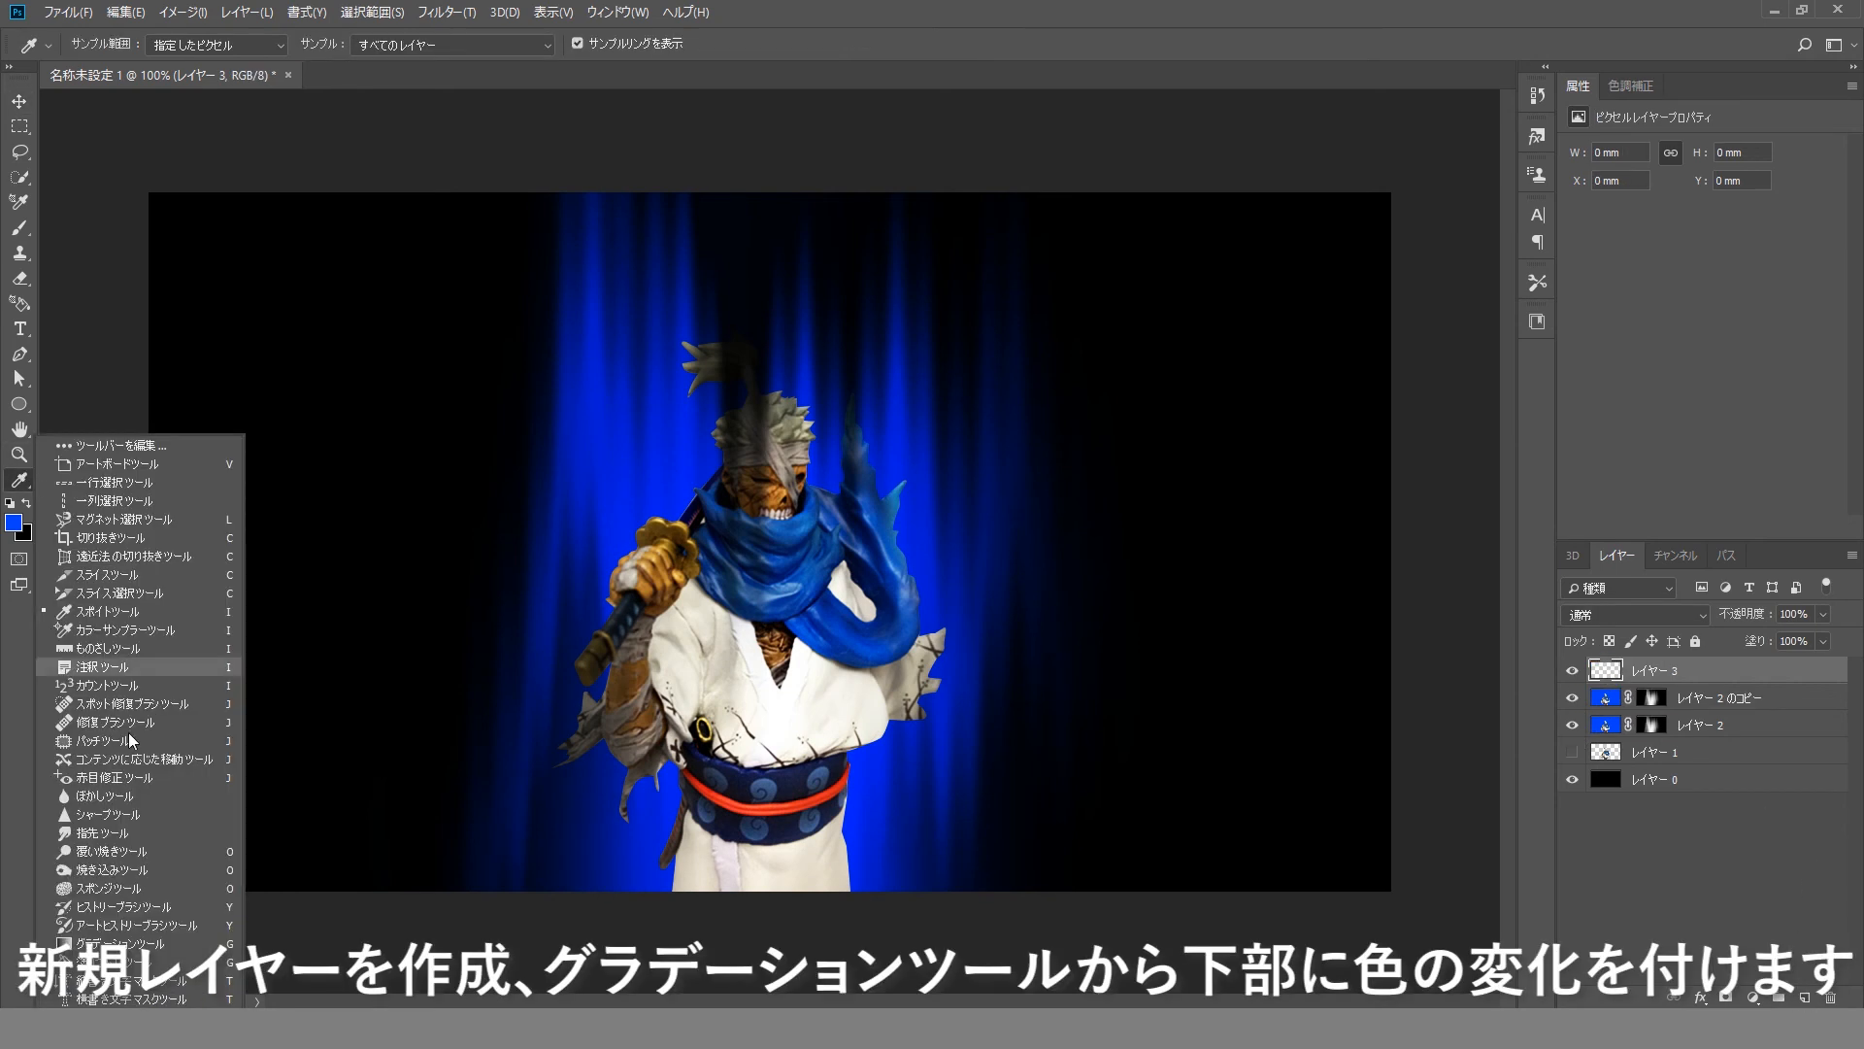
{"action": "left_click", "coordinate": [136, 905]}
{"action": "left_click", "coordinate": [102, 43]}
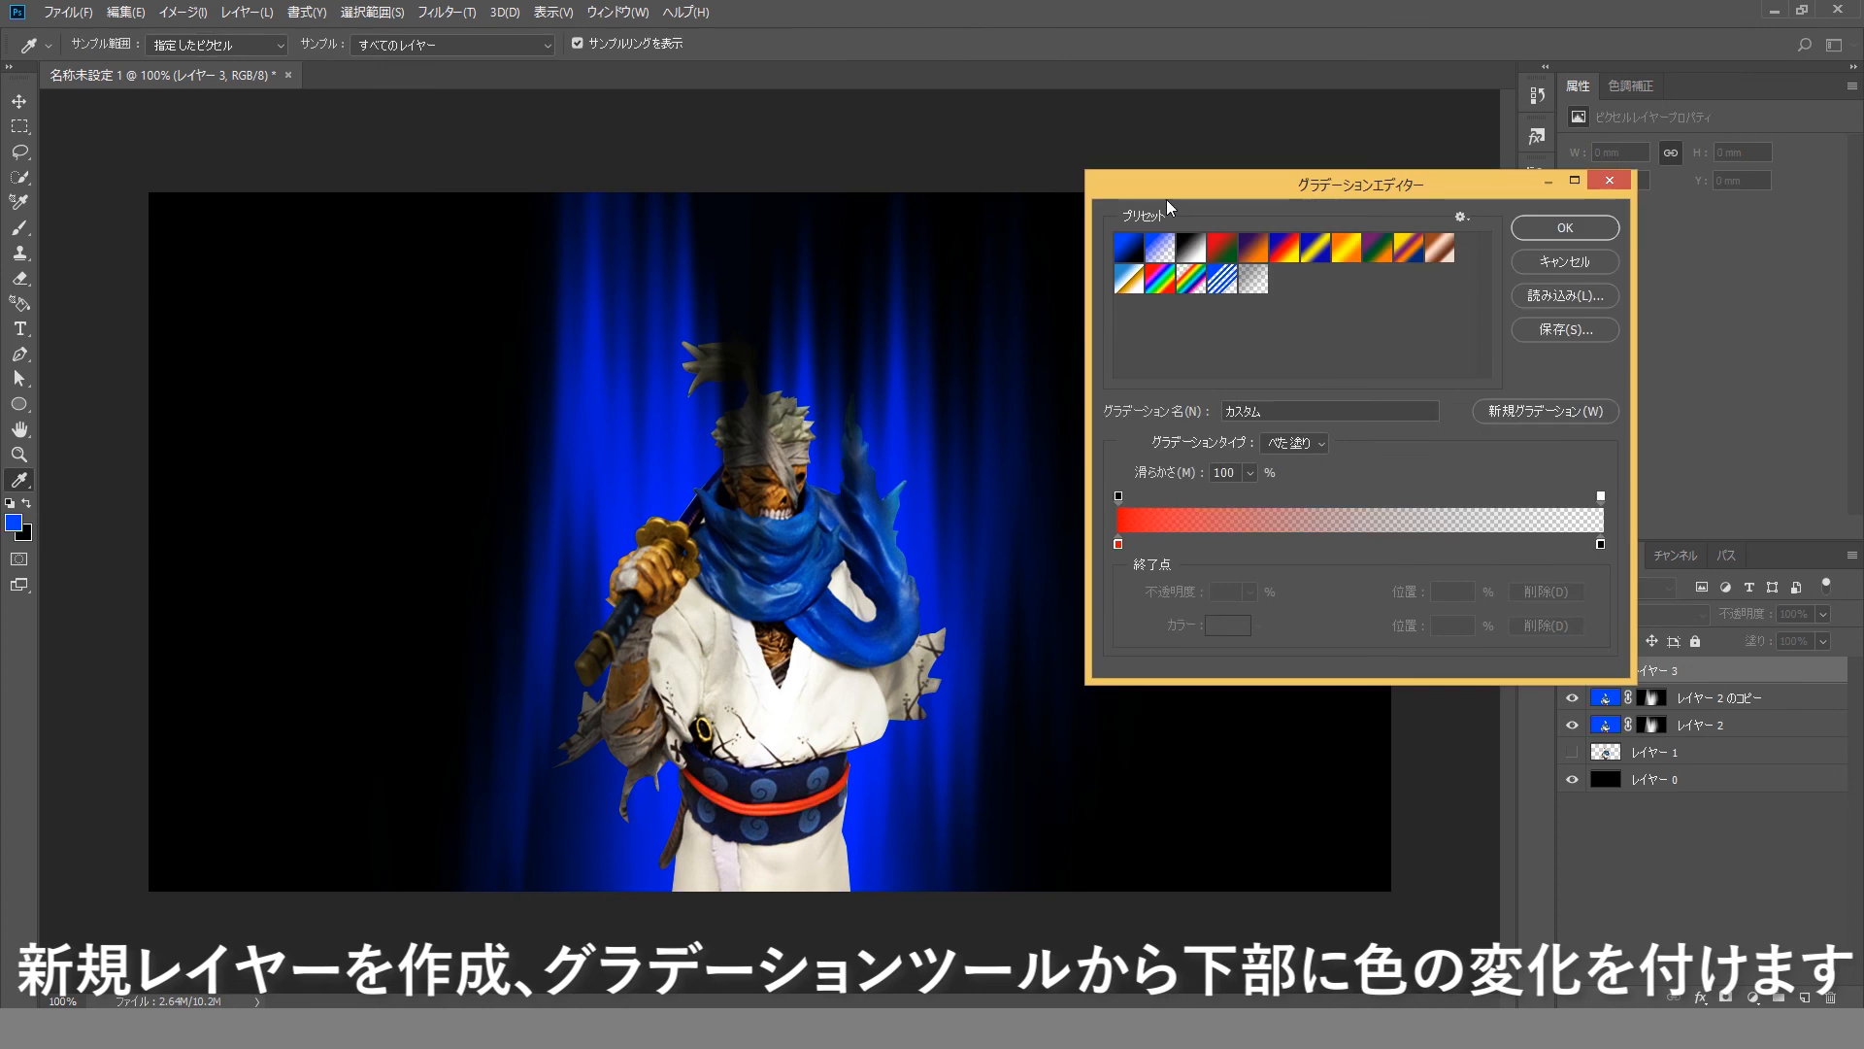
{"action": "left_click_drag", "start_coordinate": [1167, 191], "coordinate": [1027, 362]}
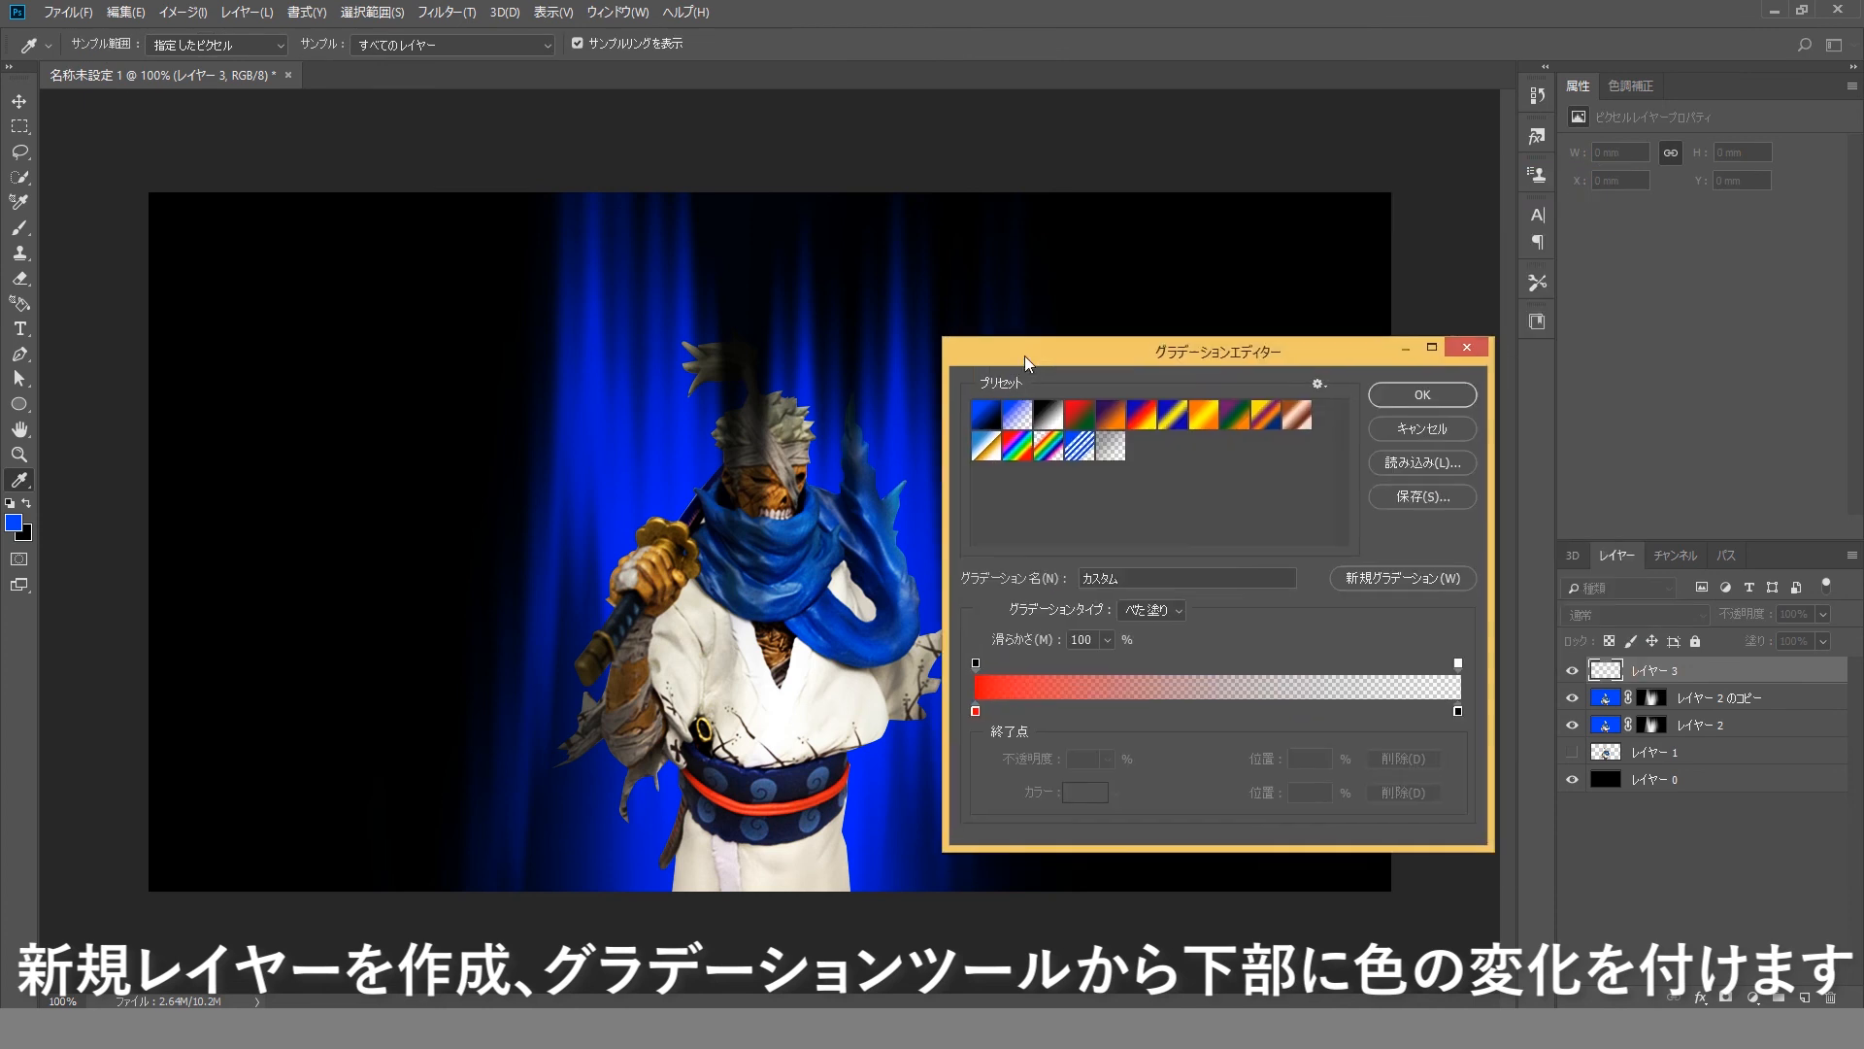
{"action": "left_click", "coordinate": [1422, 395]}
{"action": "left_click_drag", "start_coordinate": [749, 961], "coordinate": [835, 446]}
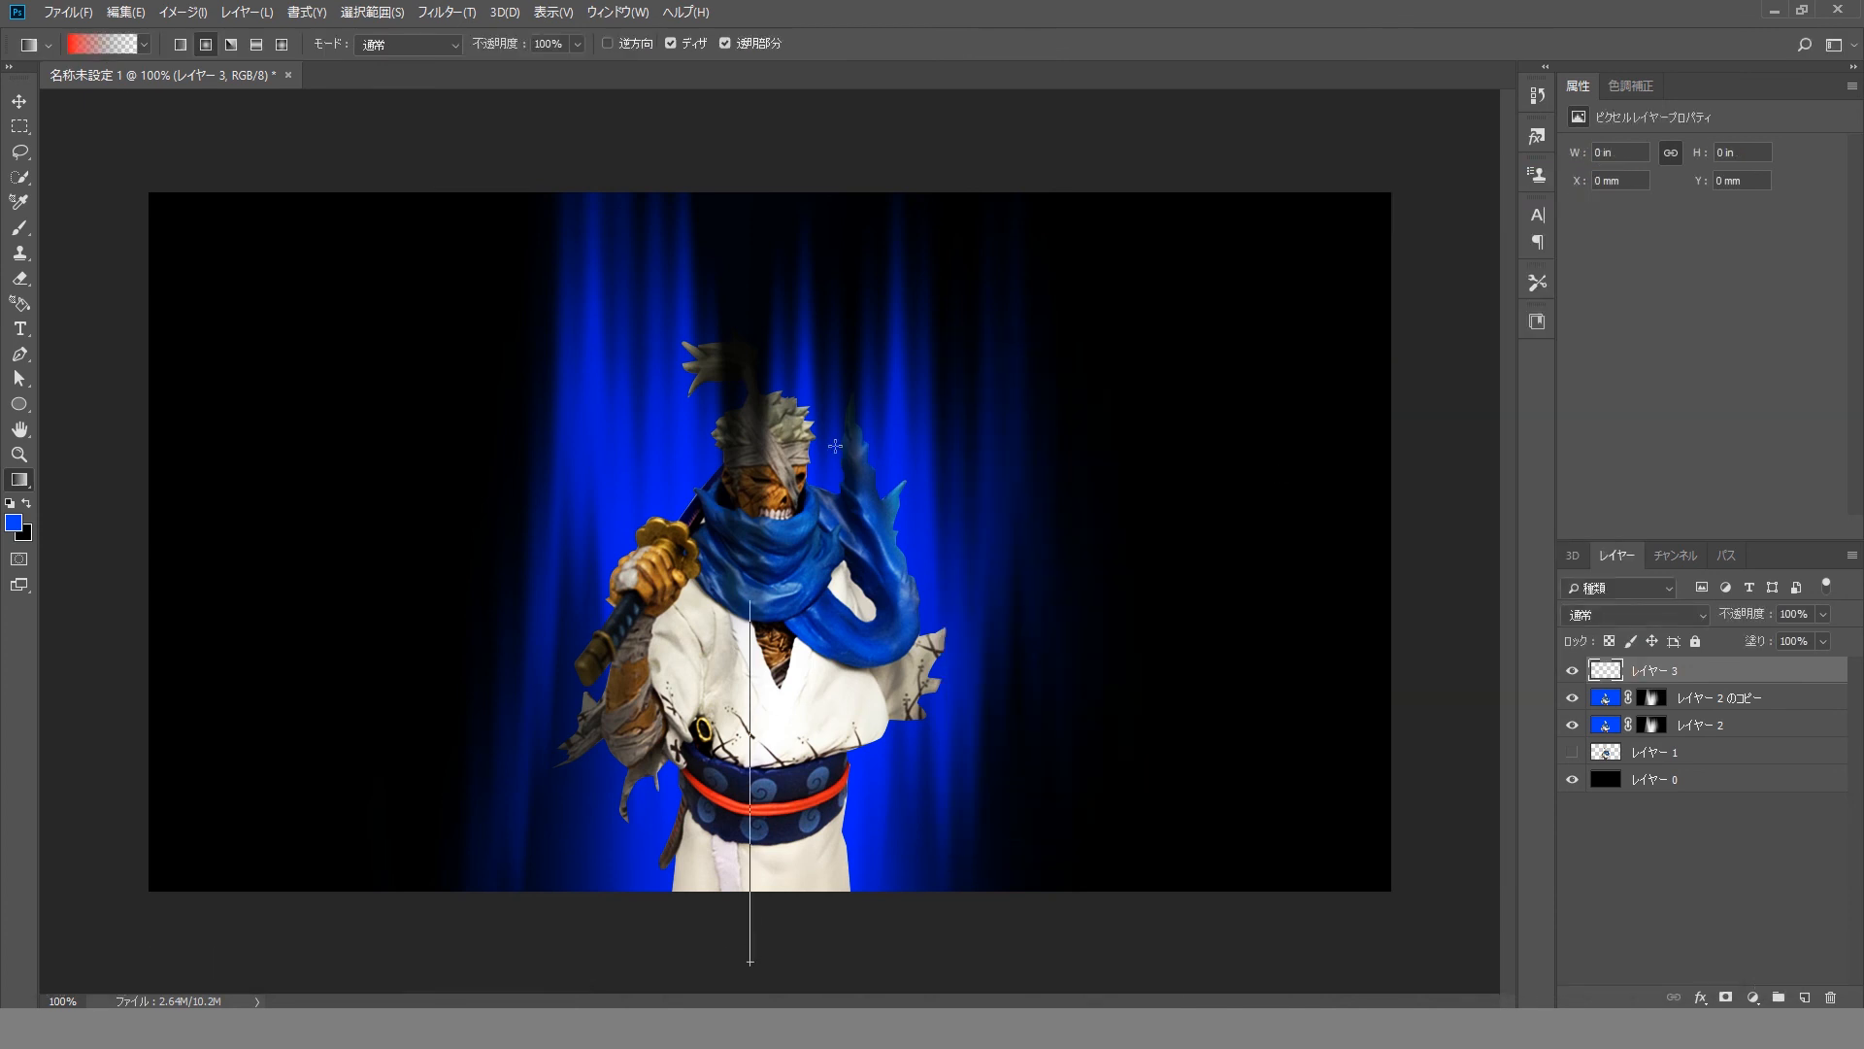
{"action": "left_click_drag", "start_coordinate": [749, 602], "coordinate": [750, 602]}
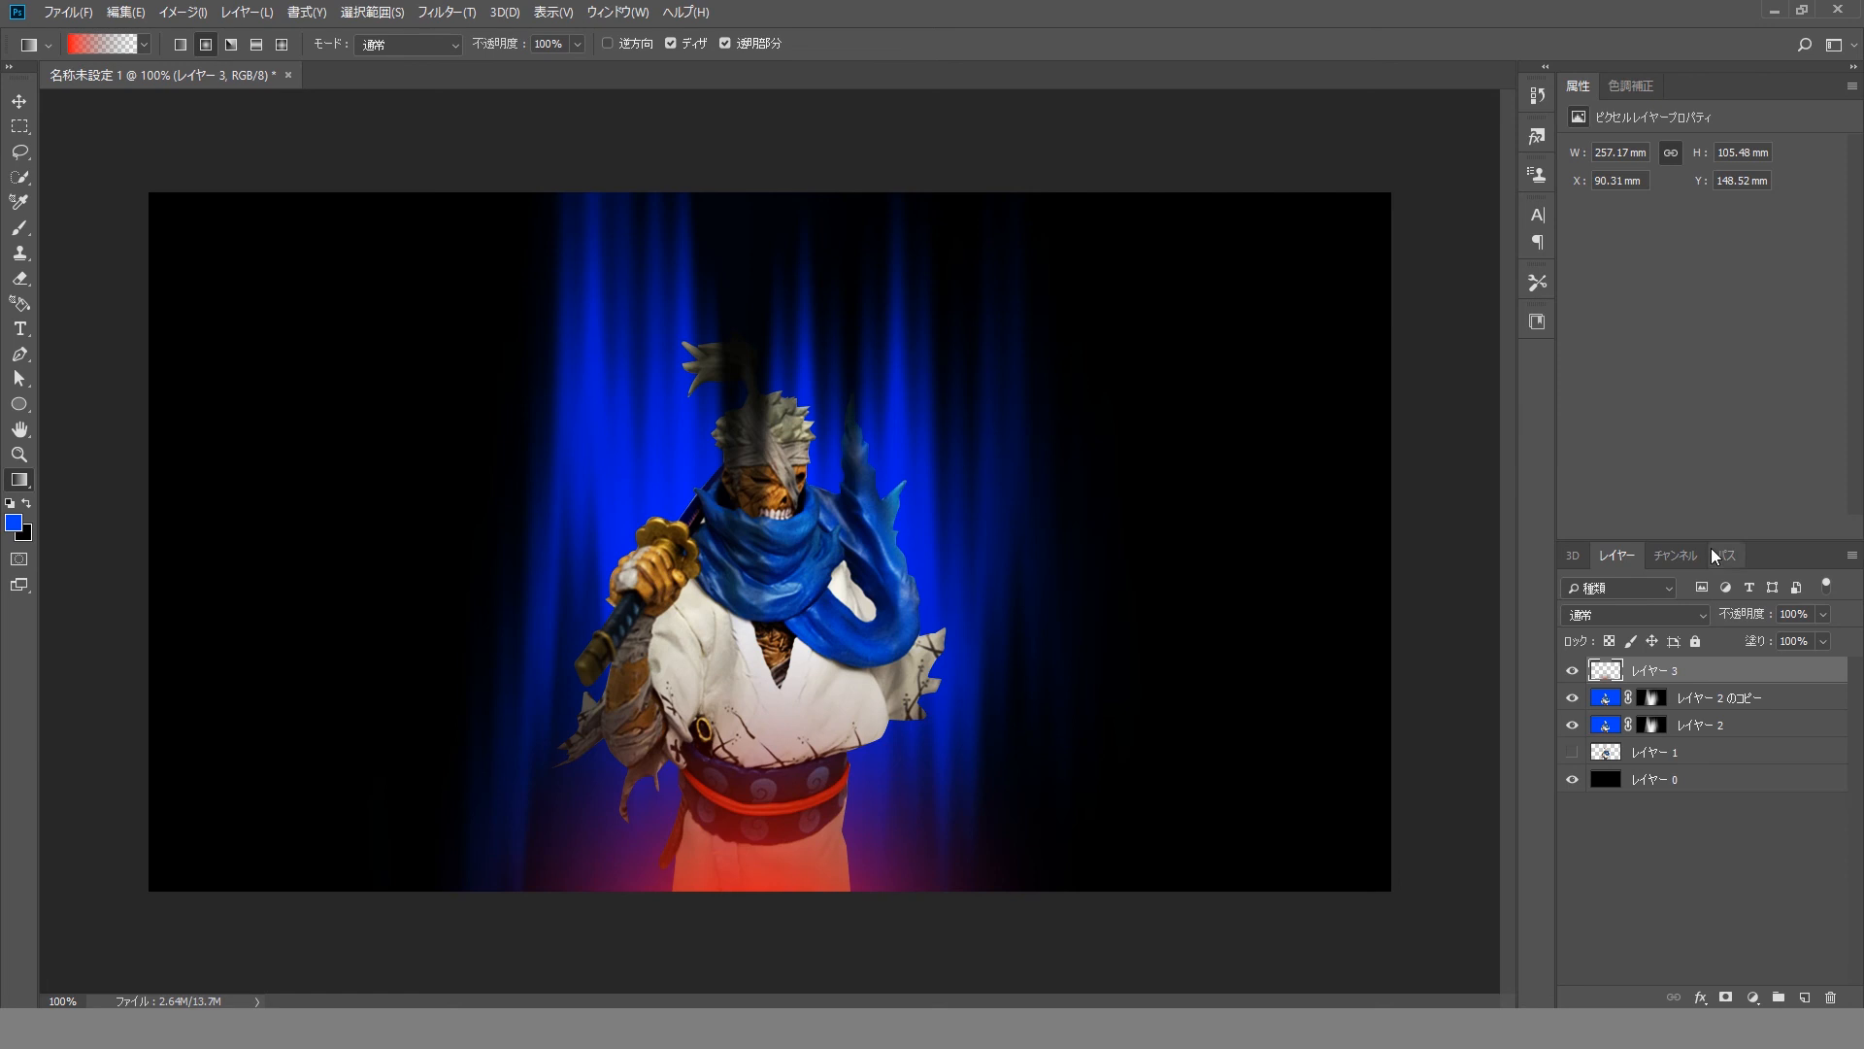
Strengthen the red glow with a shorter second gradient from below the canvas and set レイヤー 3's blend mode to Multiply.
{"action": "left_click_drag", "start_coordinate": [769, 927], "coordinate": [763, 410]}
{"action": "key", "text": "ctrl+z"}
{"action": "left_click_drag", "start_coordinate": [759, 960], "coordinate": [773, 690]}
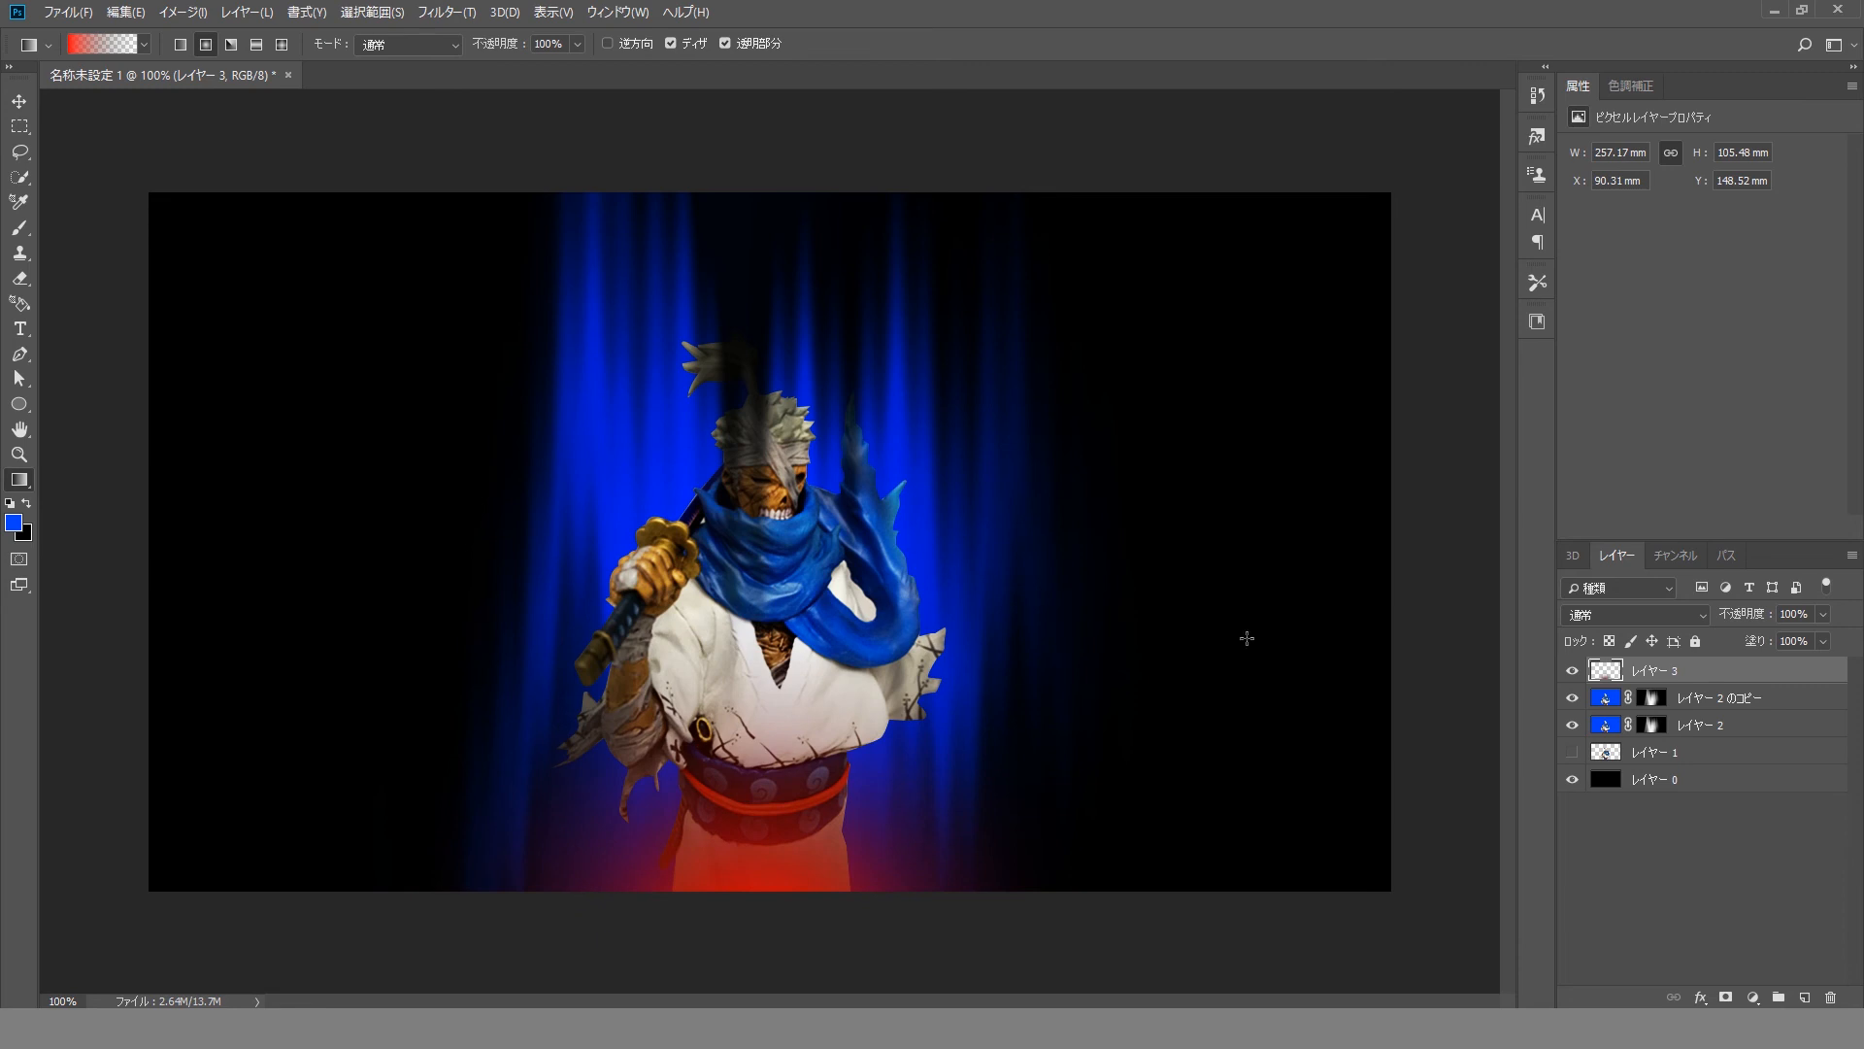
{"action": "left_click", "coordinate": [1695, 615]}
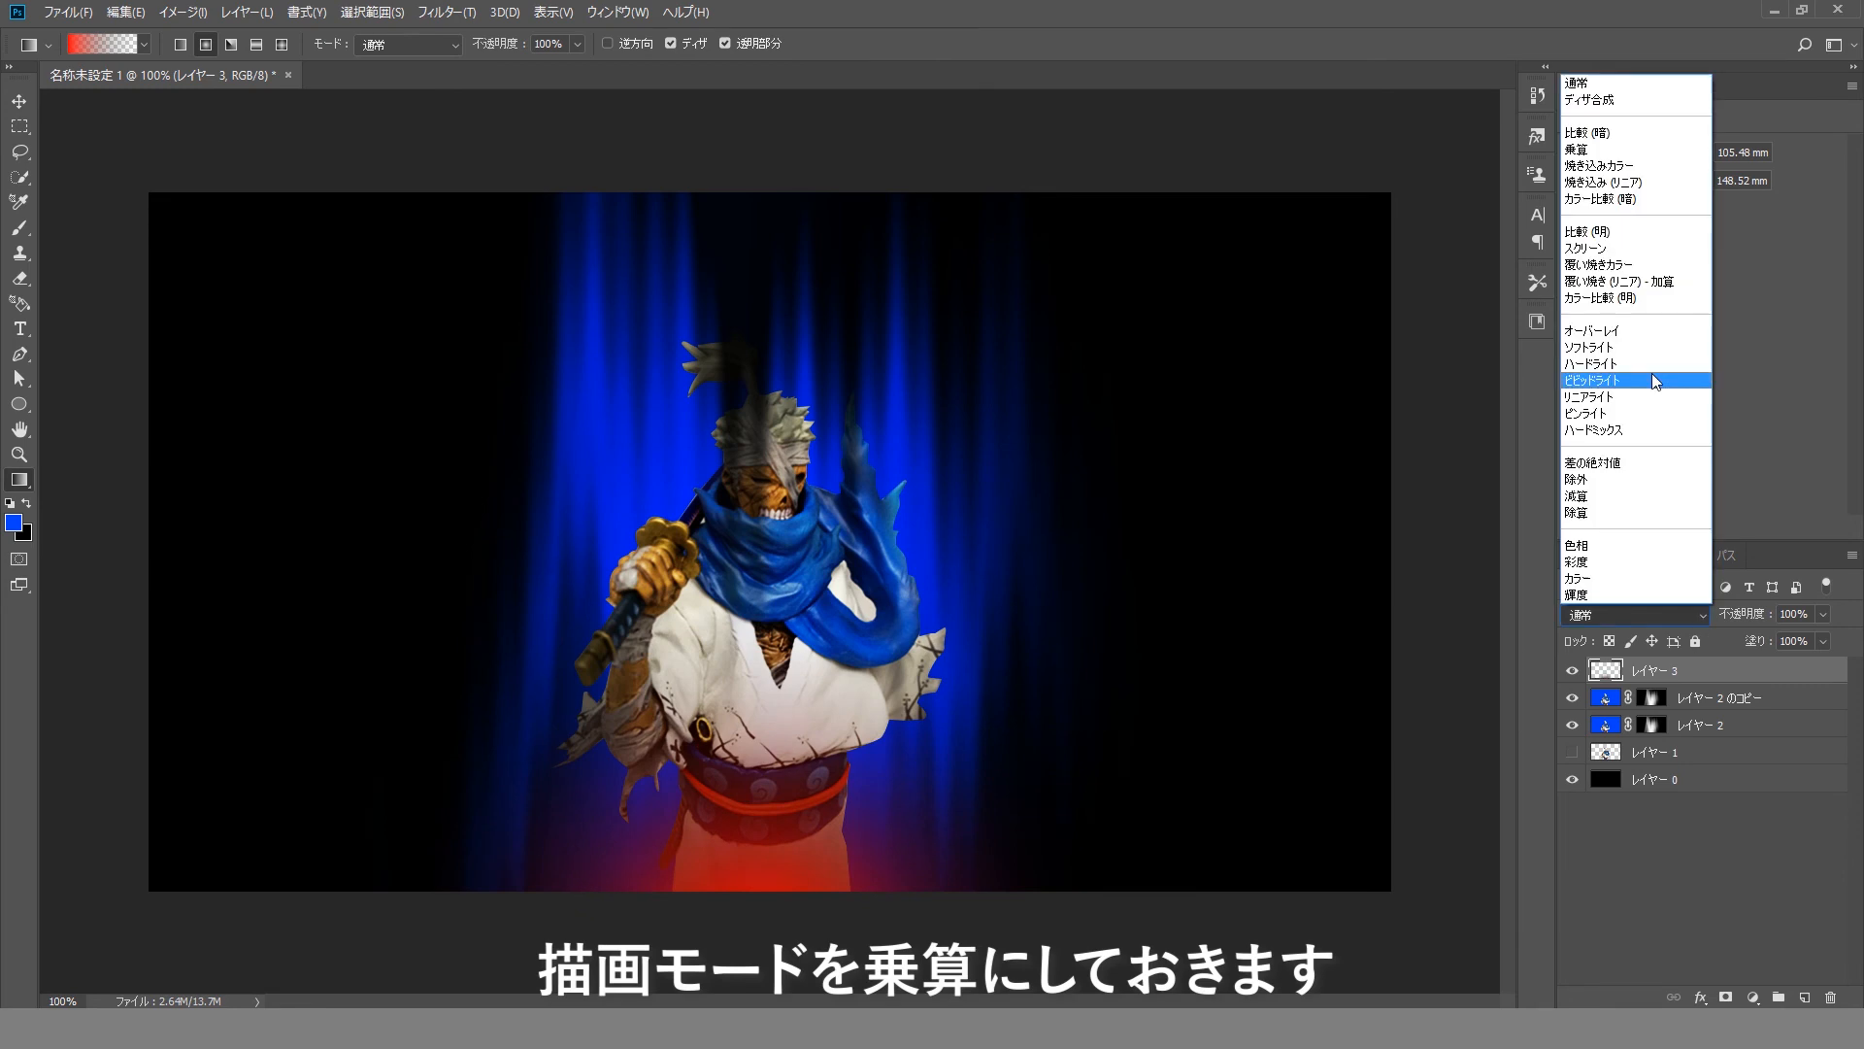
{"action": "left_click", "coordinate": [1602, 152]}
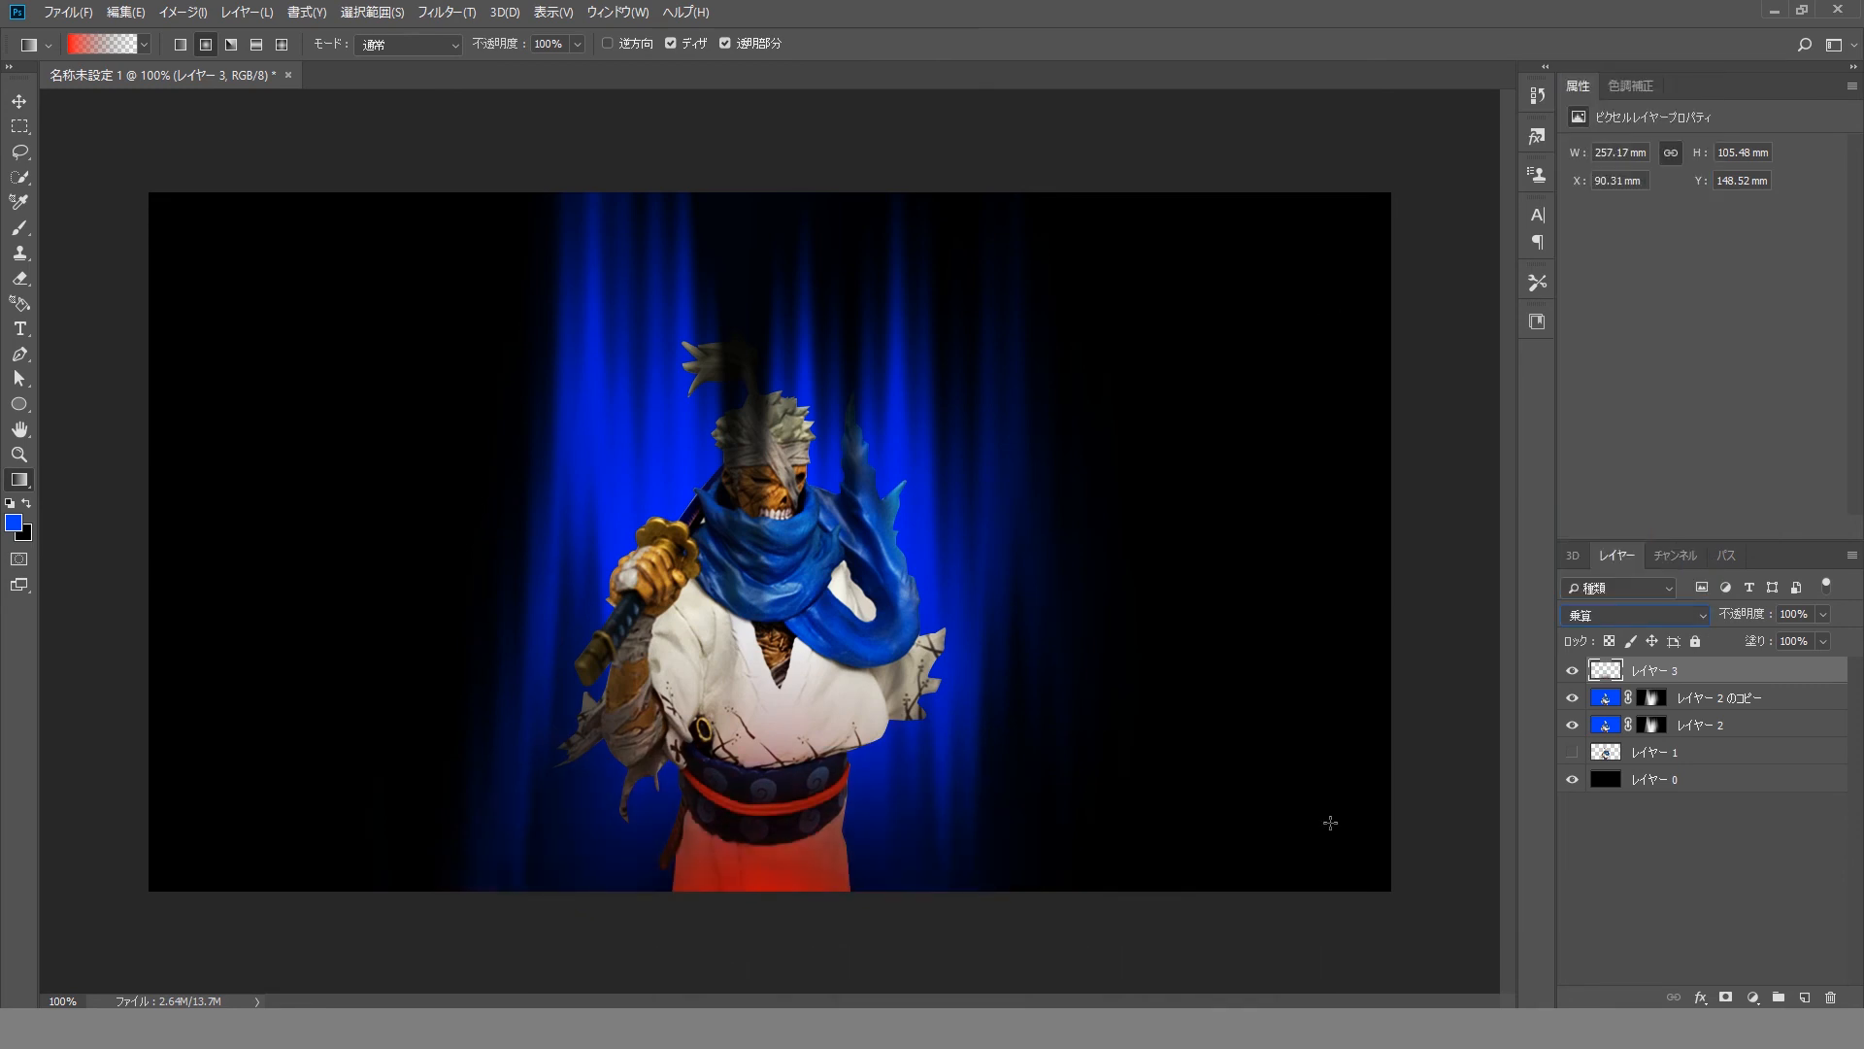
Add a Curves adjustment layer above レイヤー 3 and adjust the curve to darken the whole image slightly.
{"action": "left_click", "coordinate": [1754, 999]}
{"action": "left_click", "coordinate": [1809, 754]}
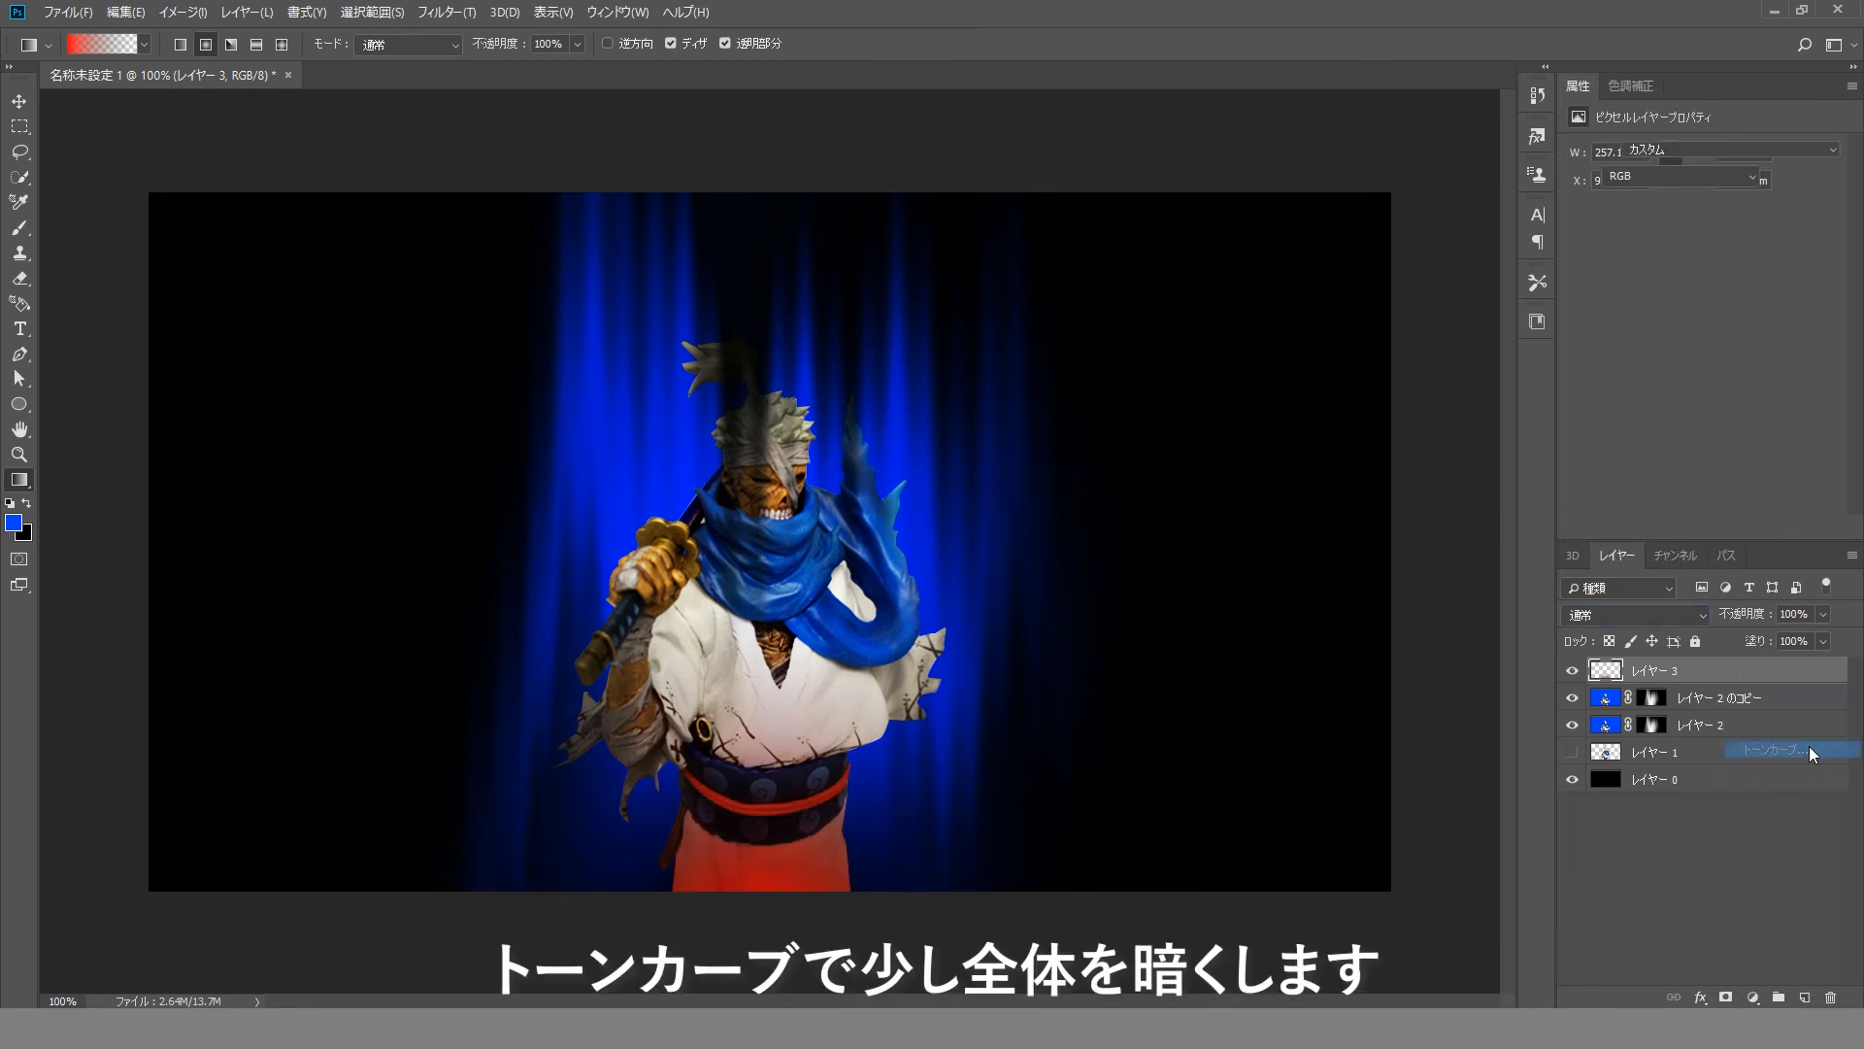
{"action": "left_click_drag", "start_coordinate": [1774, 276], "coordinate": [1771, 276]}
{"action": "left_click_drag", "start_coordinate": [1680, 363], "coordinate": [1669, 353]}
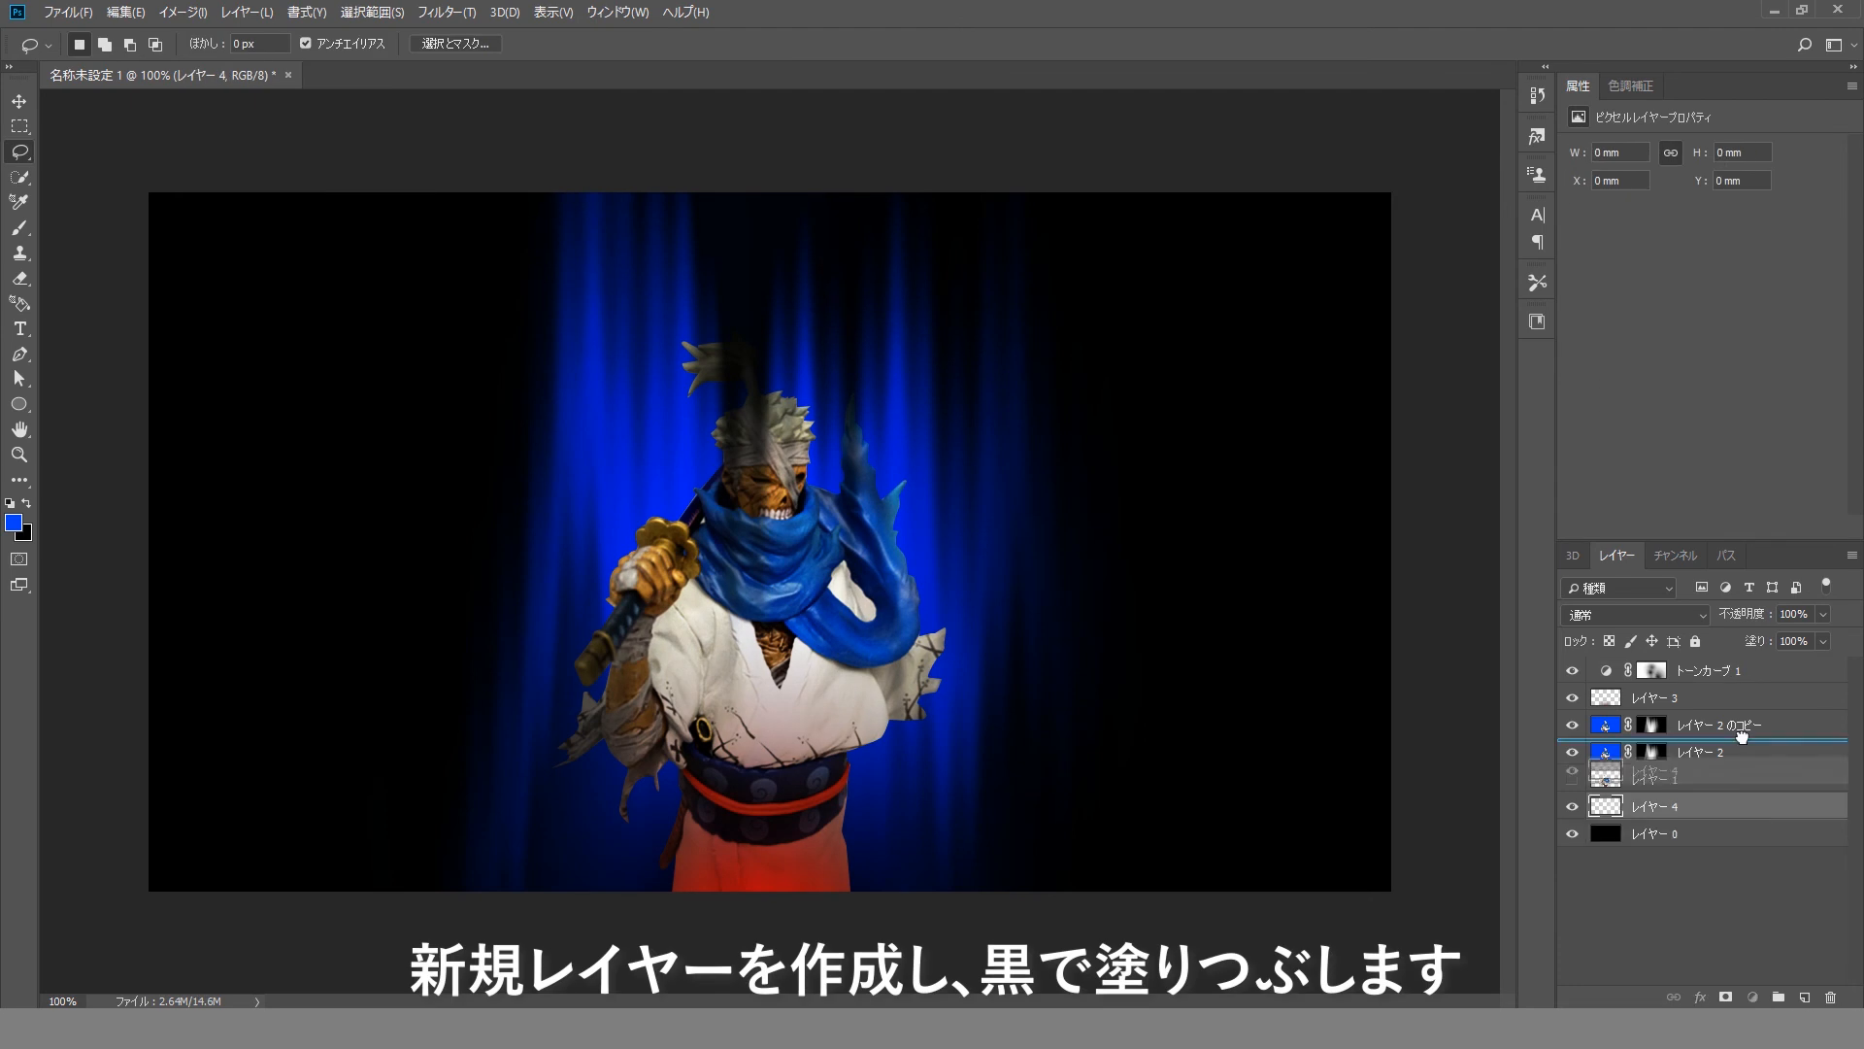
Fill a new topmost layer with black and render a 105mm lens flare at 100% brightness on it, above the figure's shoulder beside the scarf.
{"action": "key", "text": "ctrl+shift+n"}
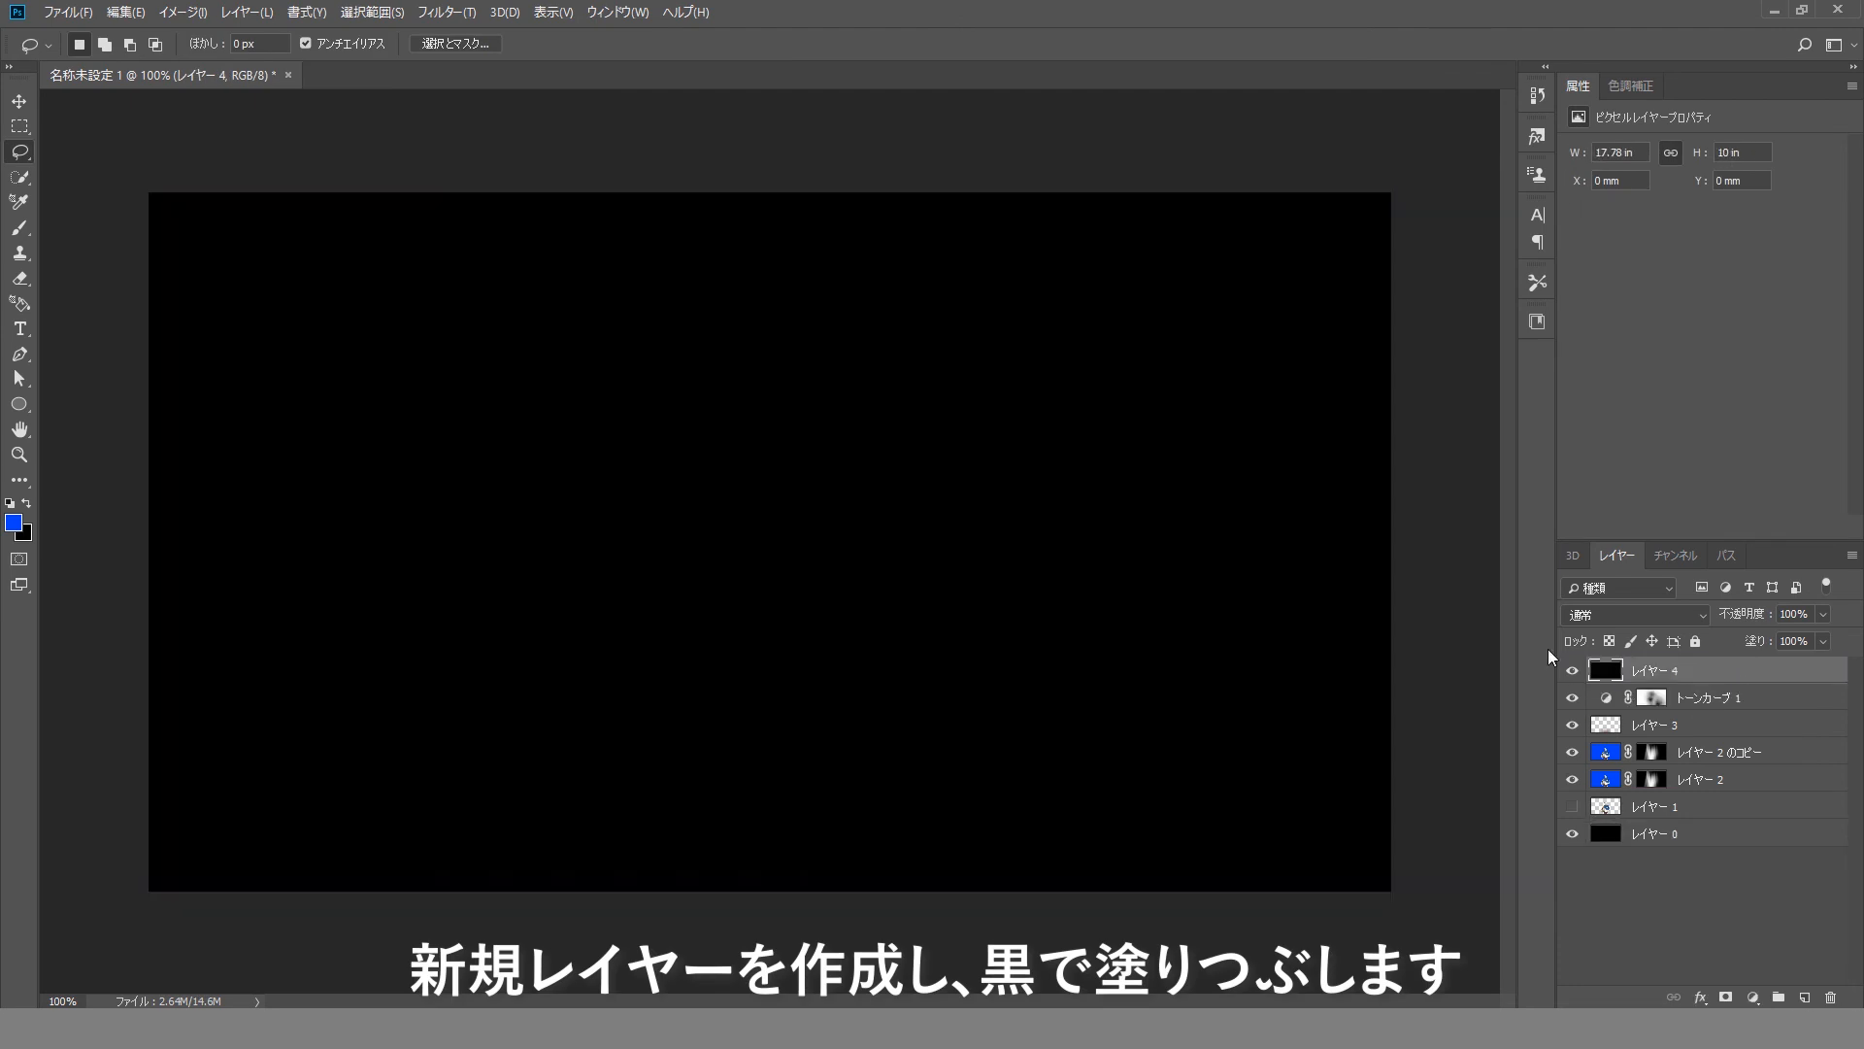
{"action": "left_click", "coordinate": [446, 12]}
{"action": "mouse_move", "coordinate": [550, 364]}
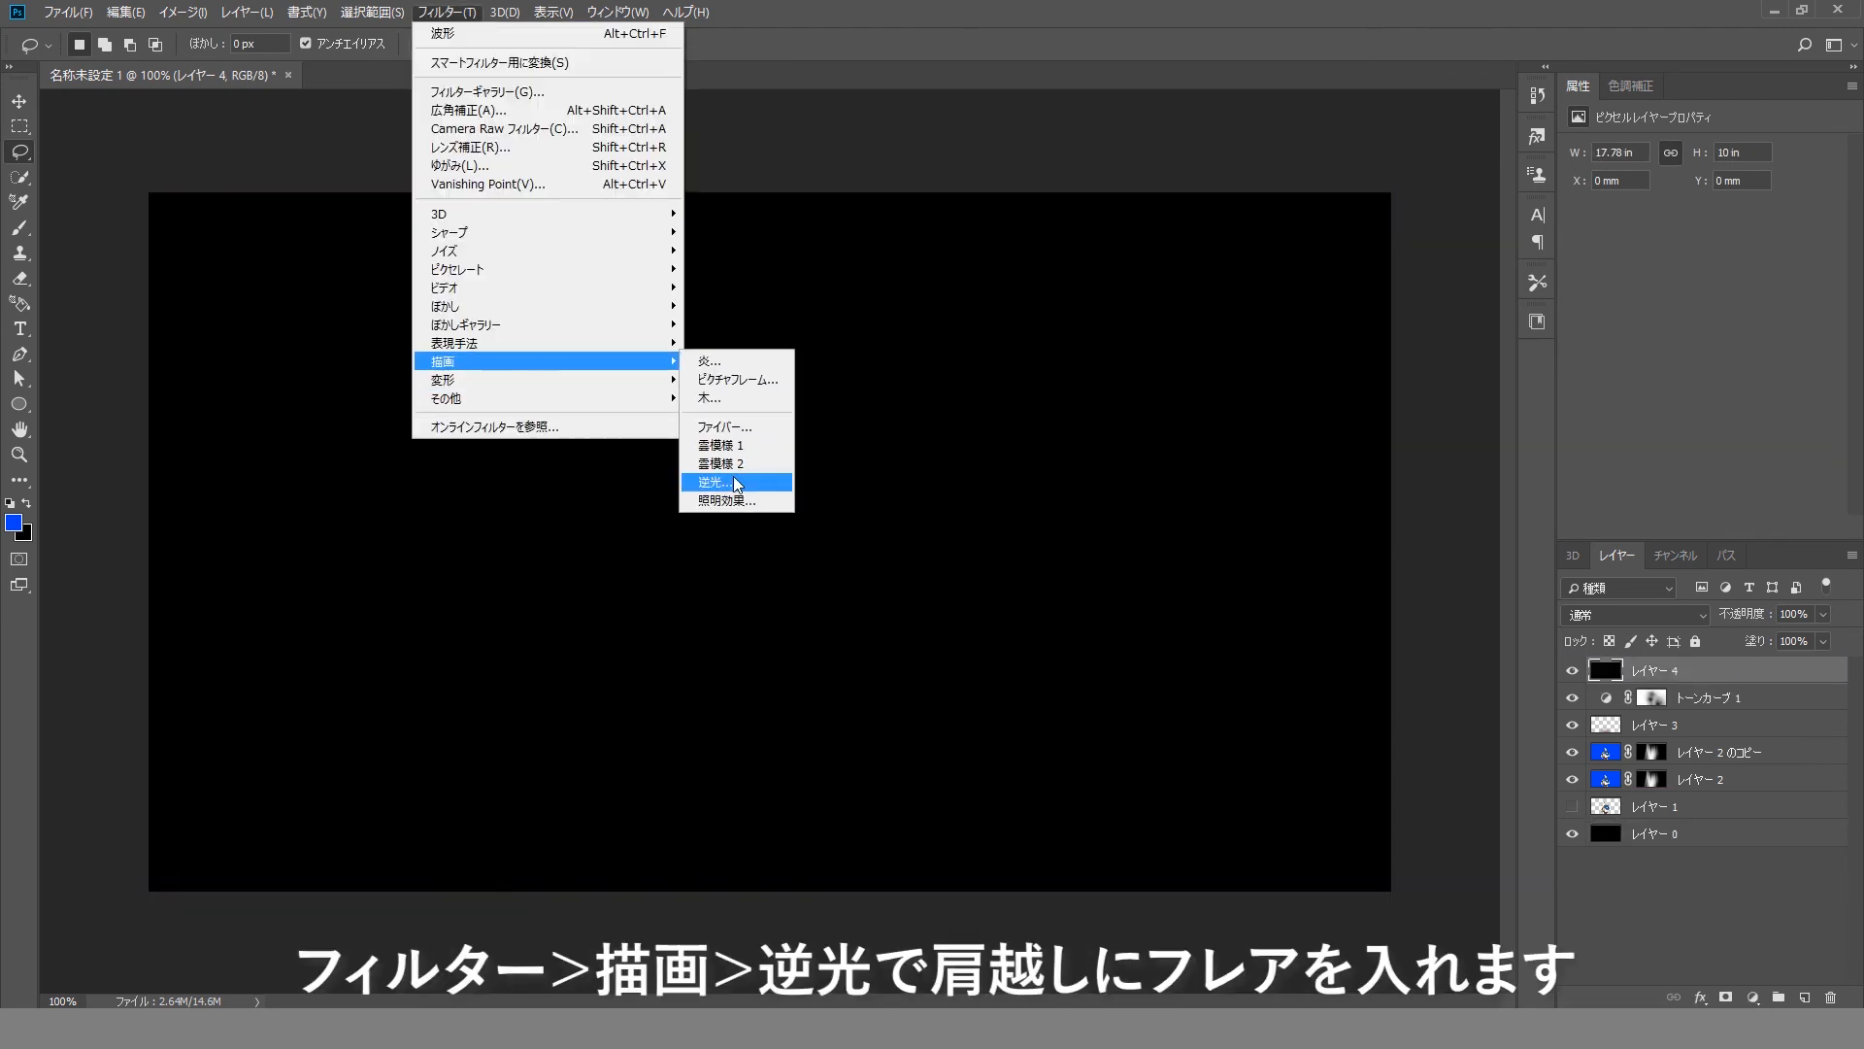
{"action": "left_click", "coordinate": [736, 483]}
{"action": "left_click", "coordinate": [897, 315]}
{"action": "left_click", "coordinate": [743, 588]}
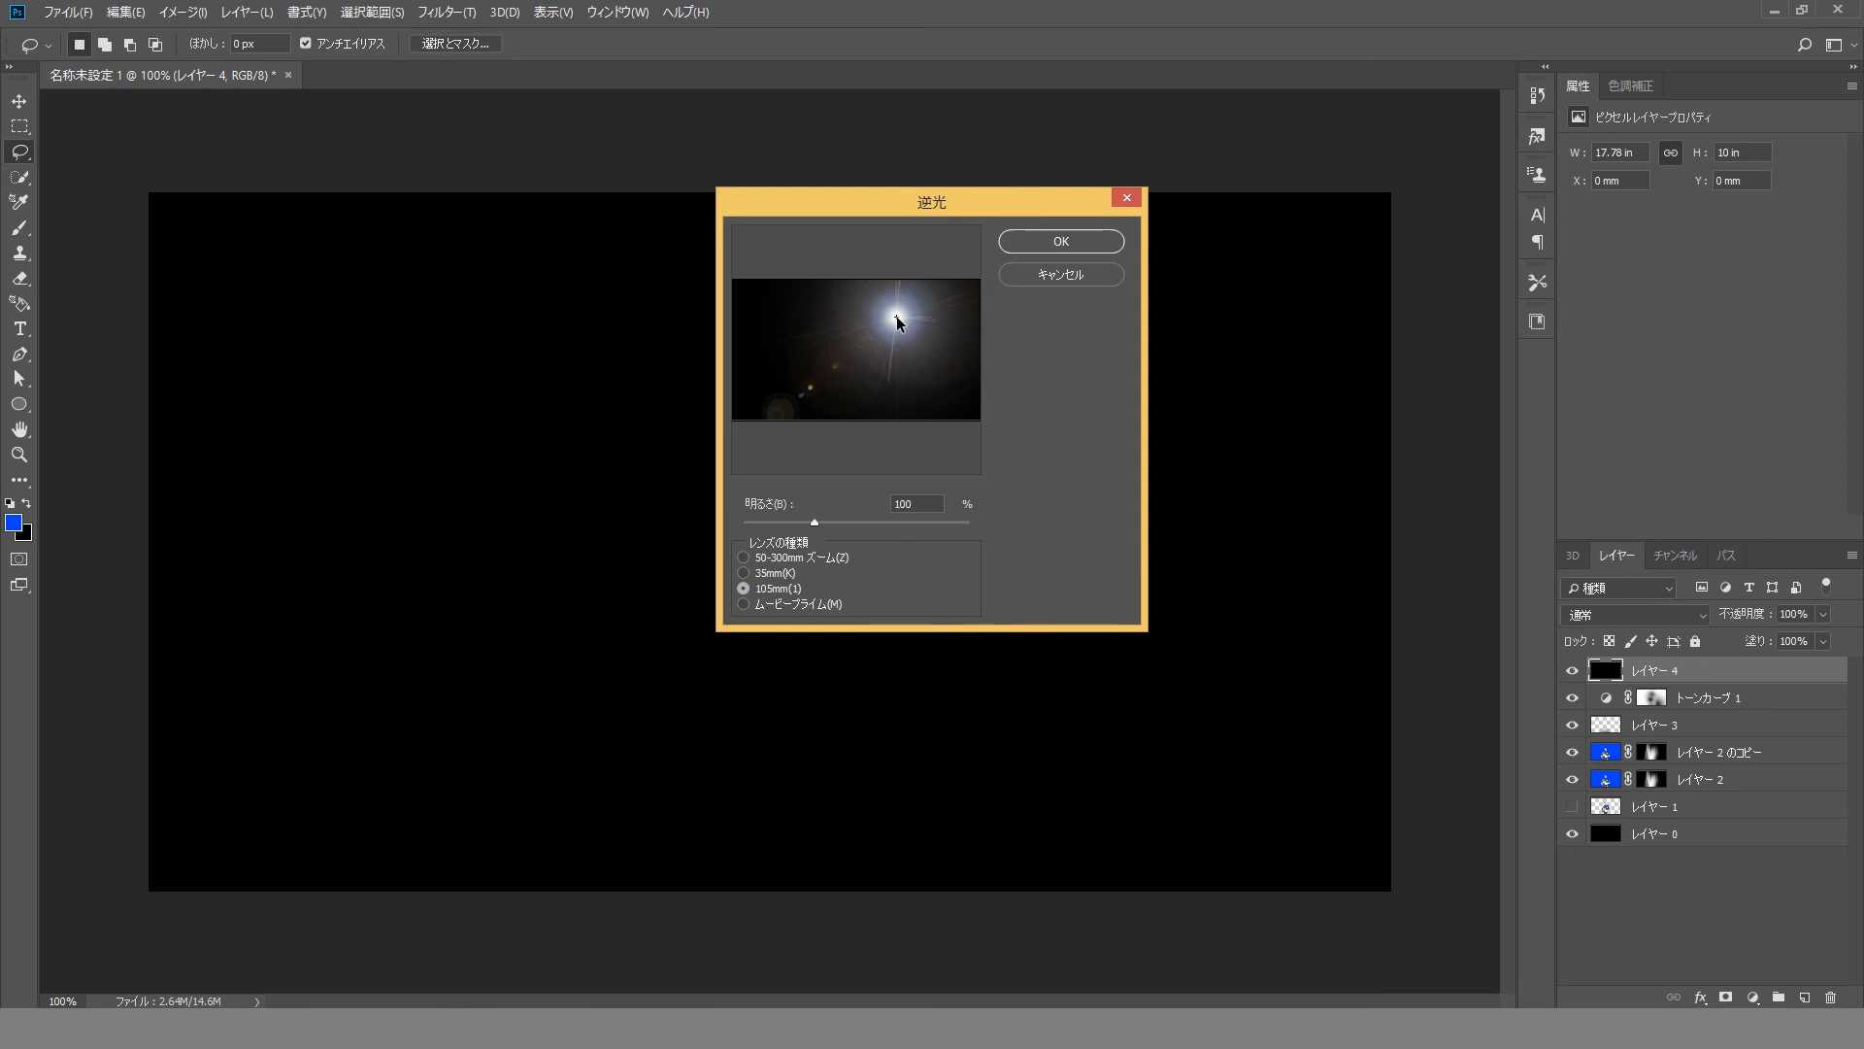
{"action": "left_click", "coordinate": [1061, 240]}
Set the lens flare layer's blend mode to Screen and switch to the Move tool.
{"action": "left_click", "coordinate": [1637, 615]}
{"action": "left_click", "coordinate": [1641, 247]}
{"action": "left_click", "coordinate": [20, 101]}
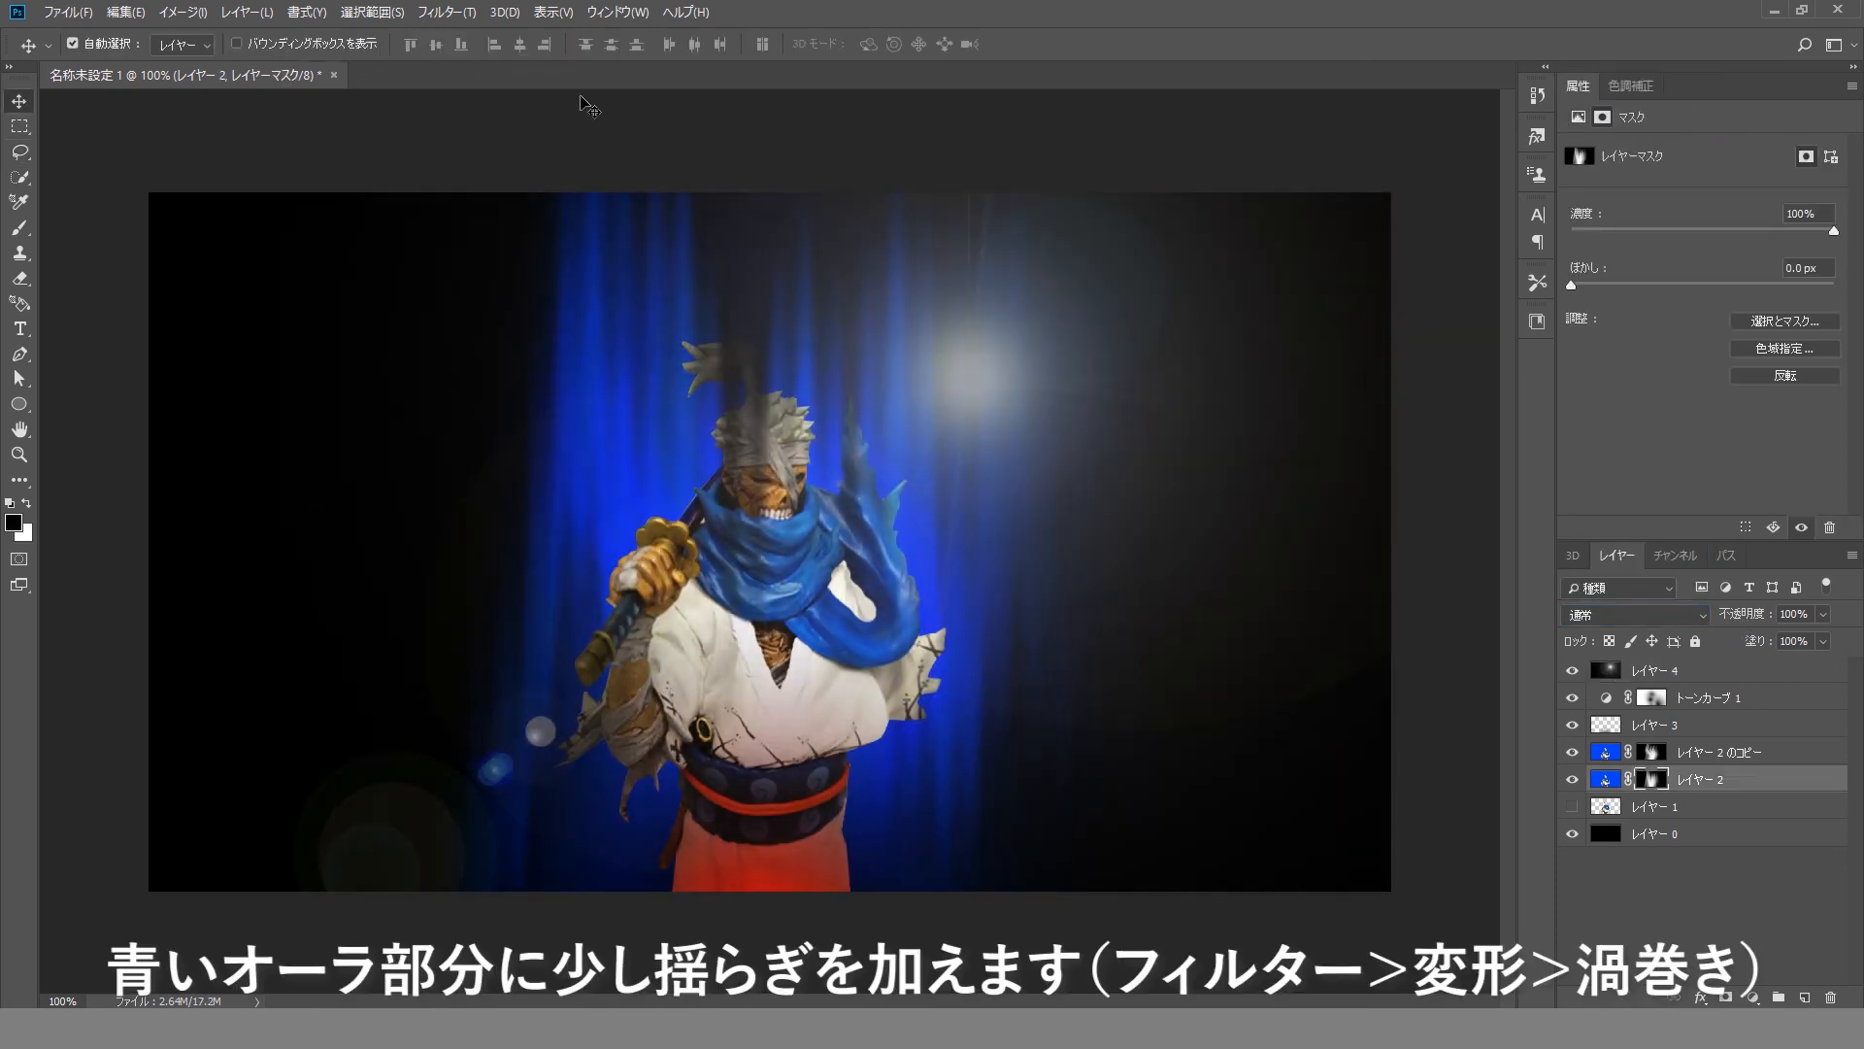
Apply the Twirl filter with an angle of 45 to レイヤー 2's mask to make the blue aura waver.
{"action": "left_click", "coordinate": [447, 12]}
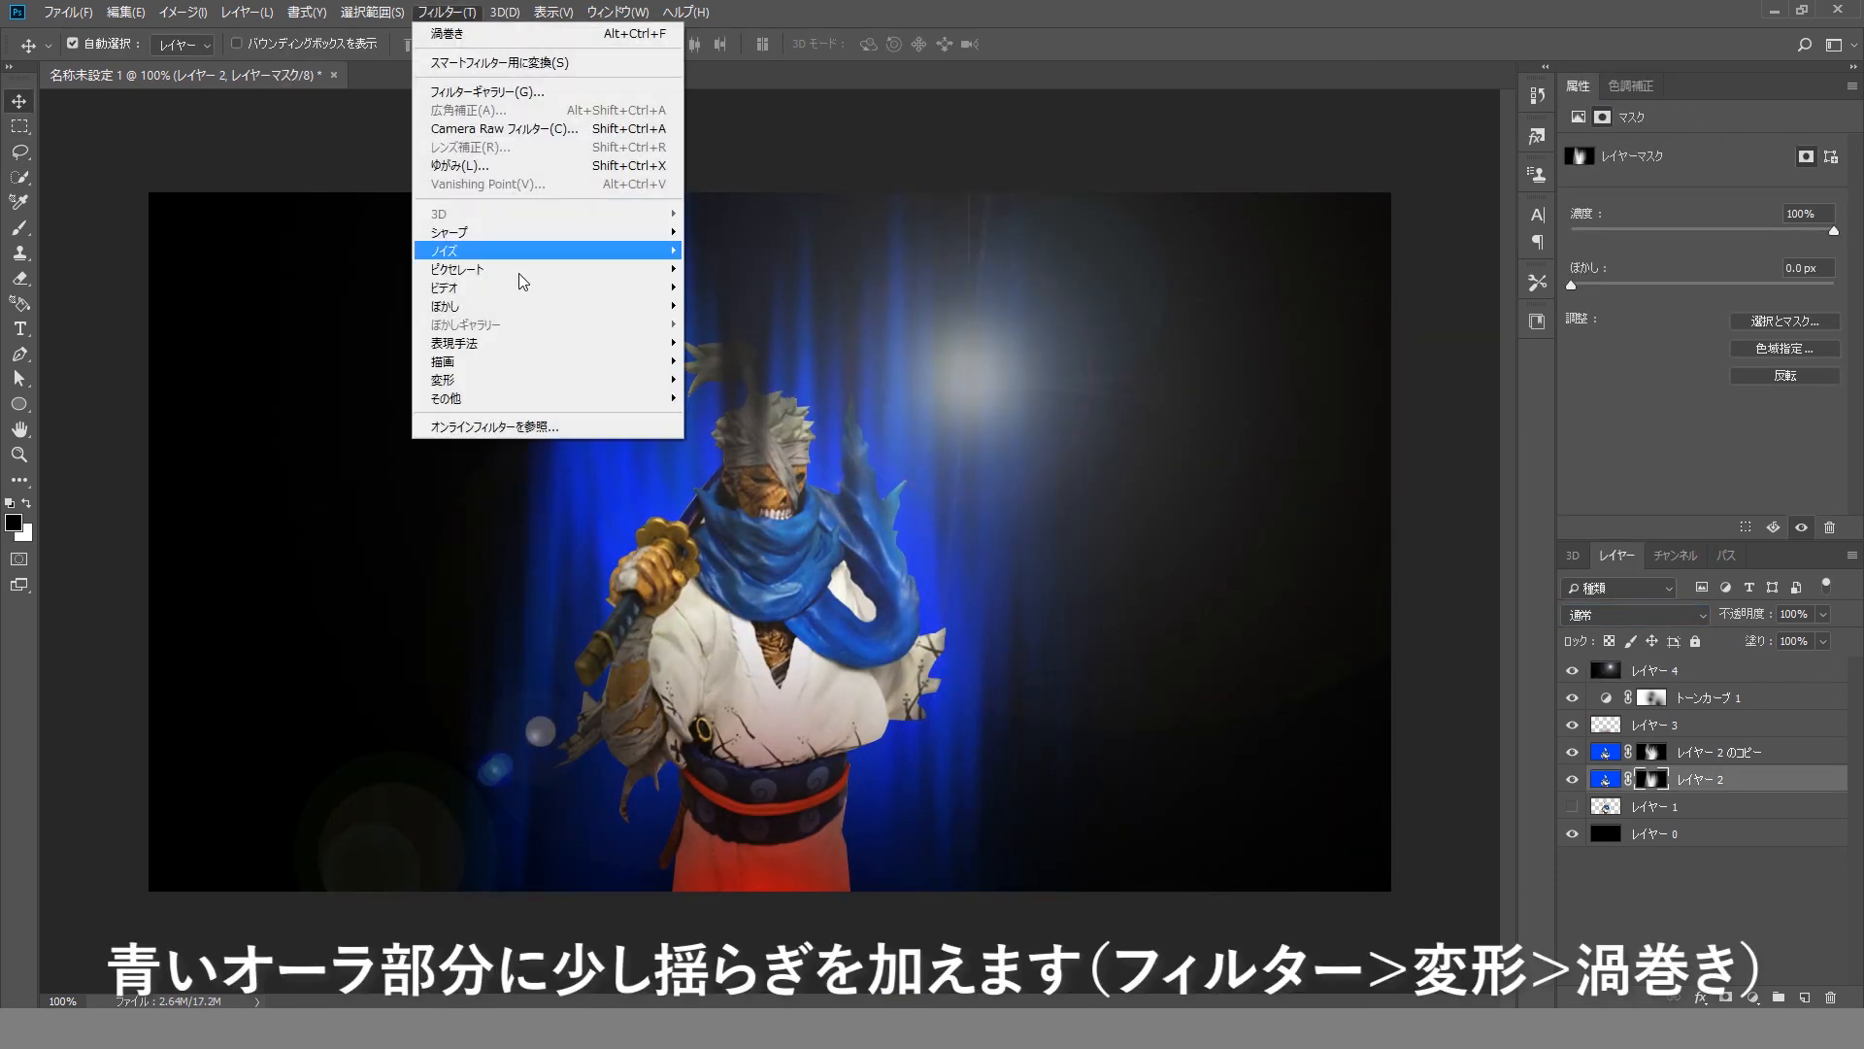
{"action": "mouse_move", "coordinate": [533, 380]}
{"action": "left_click", "coordinate": [723, 435]}
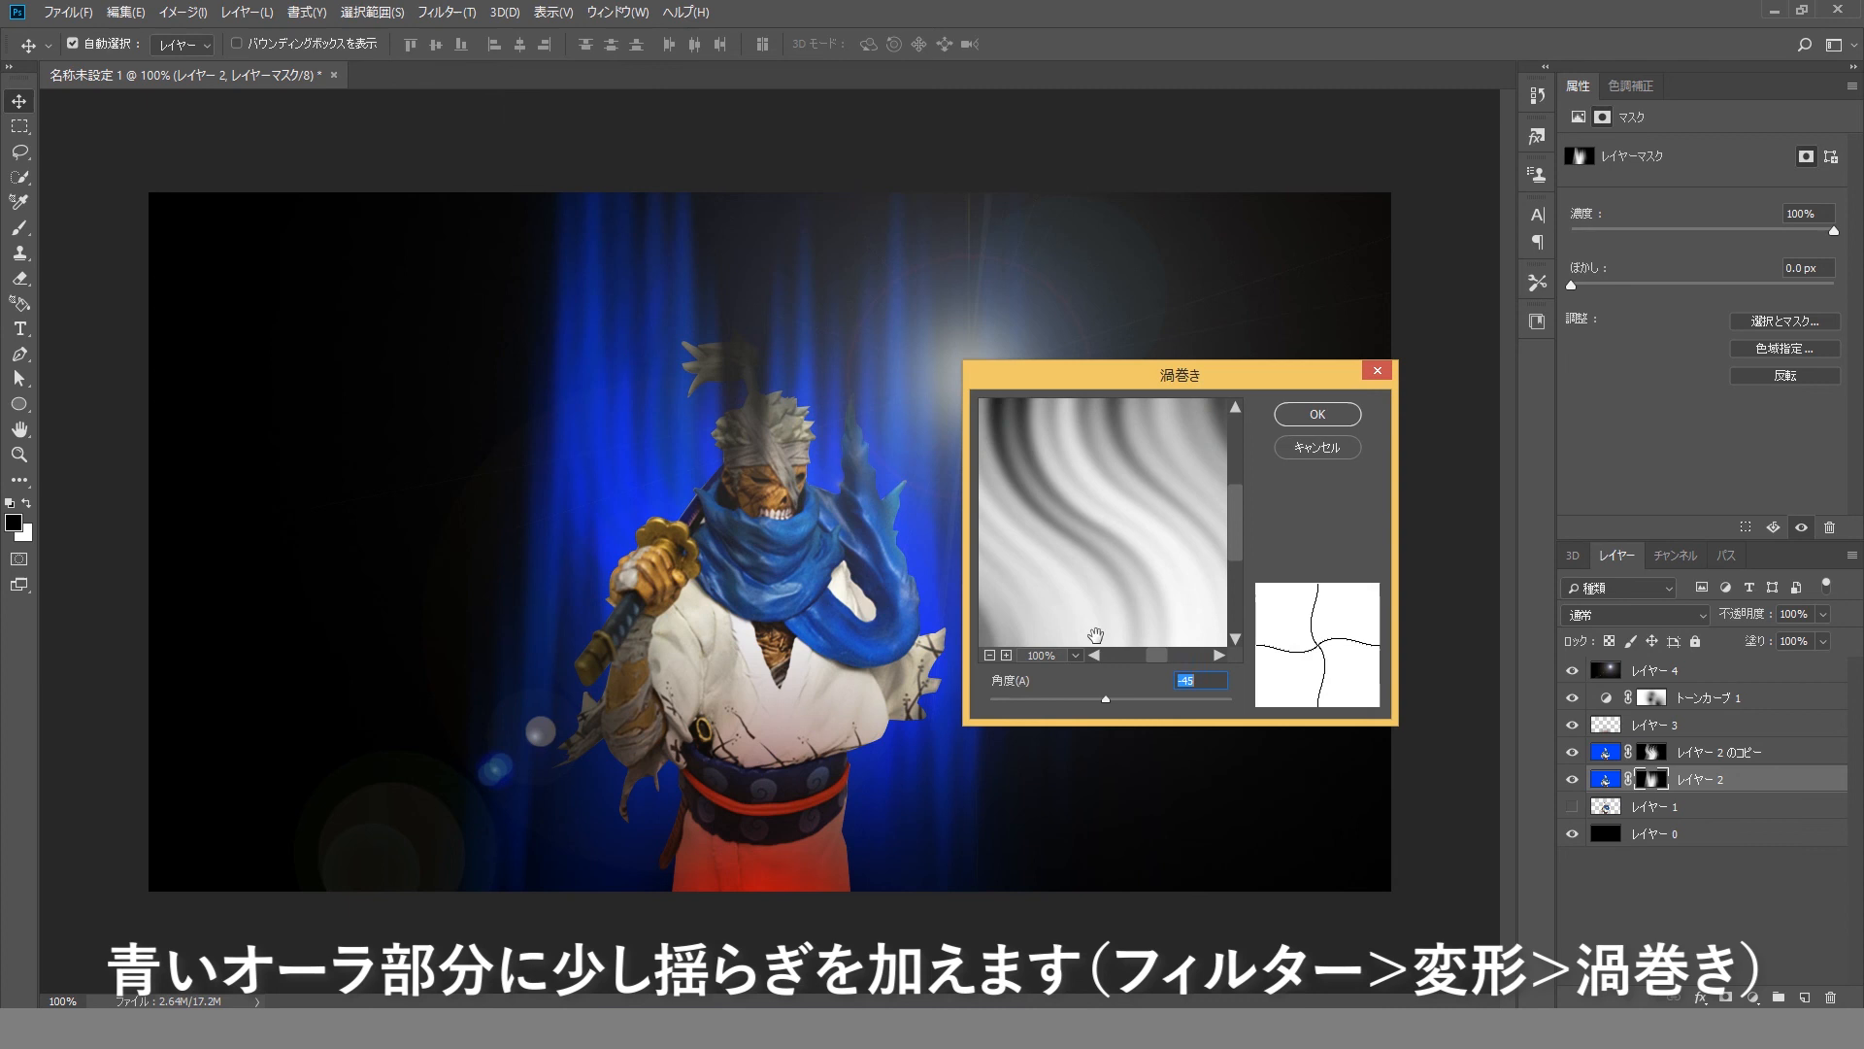
{"action": "left_click", "coordinate": [989, 656]}
{"action": "left_click", "coordinate": [989, 656]}
{"action": "mouse_move", "coordinate": [1106, 698]}
{"action": "left_mouse_down"}
{"action": "mouse_move", "coordinate": [1140, 695]}
{"action": "mouse_move", "coordinate": [1115, 696]}
{"action": "left_mouse_up"}
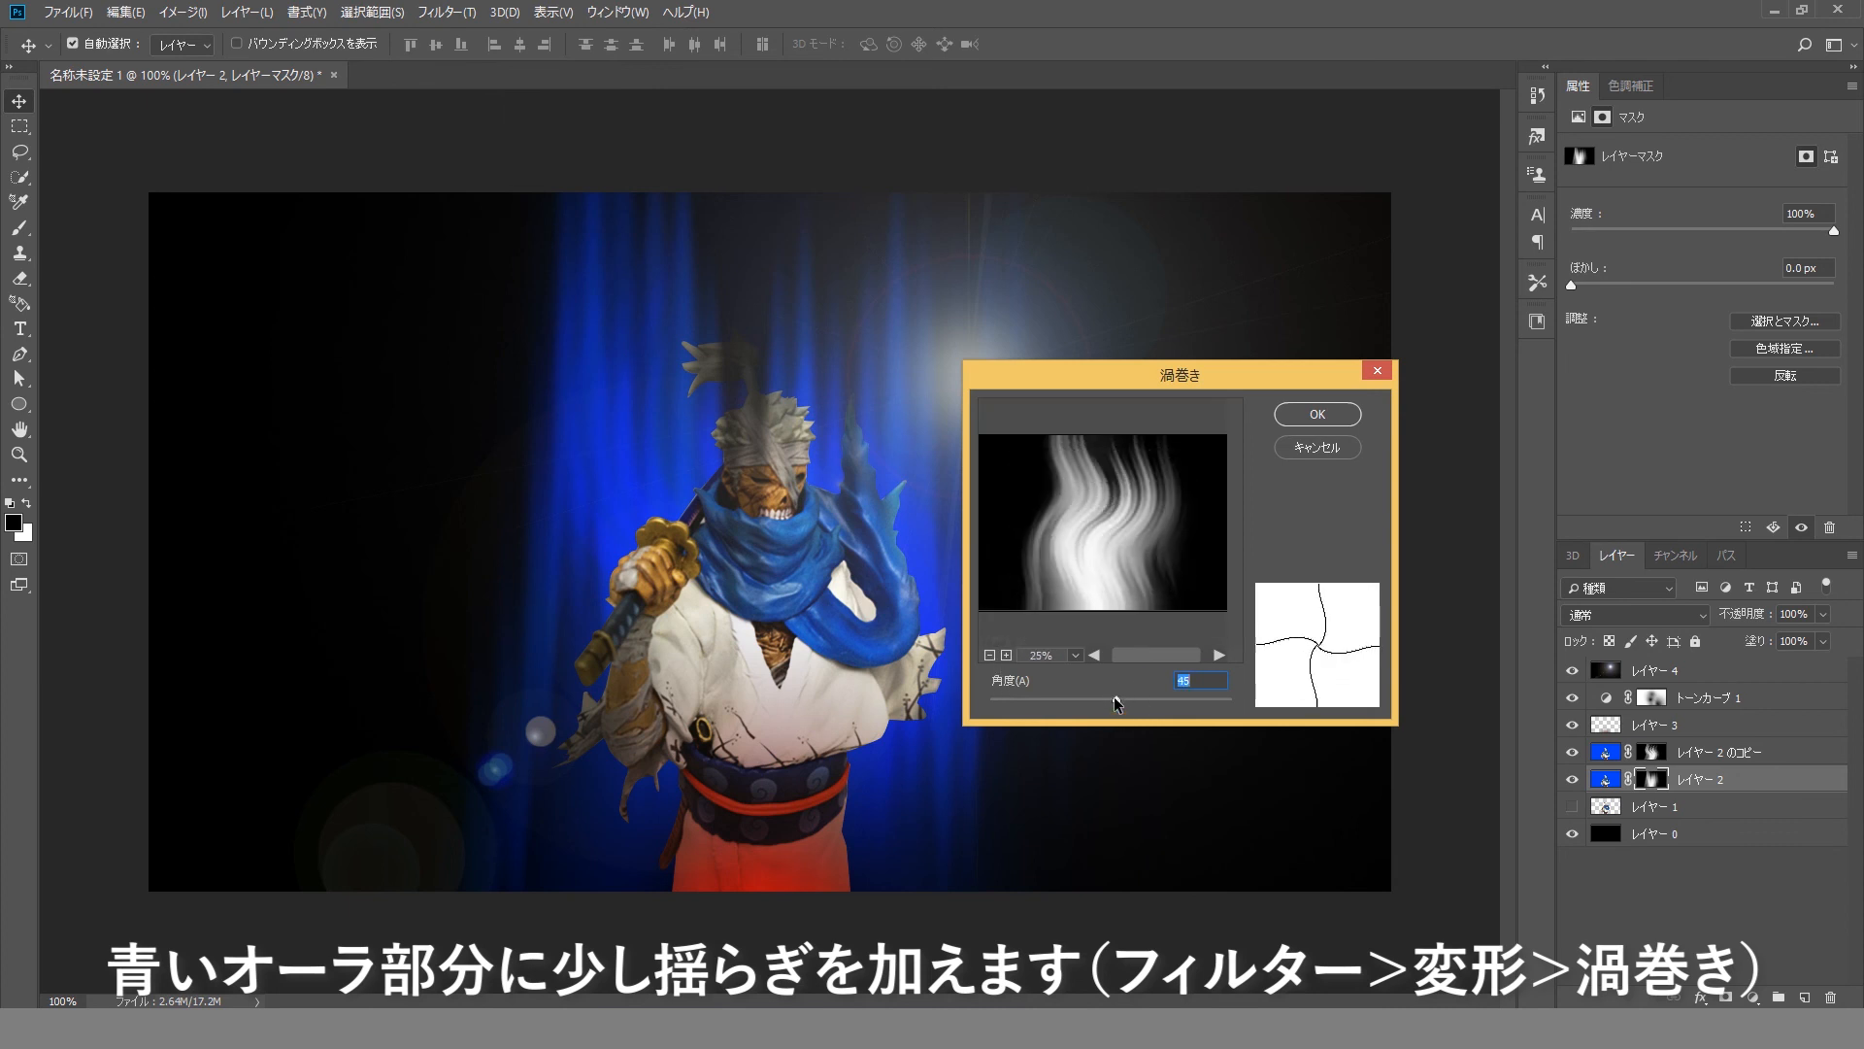
{"action": "left_click", "coordinate": [1317, 413]}
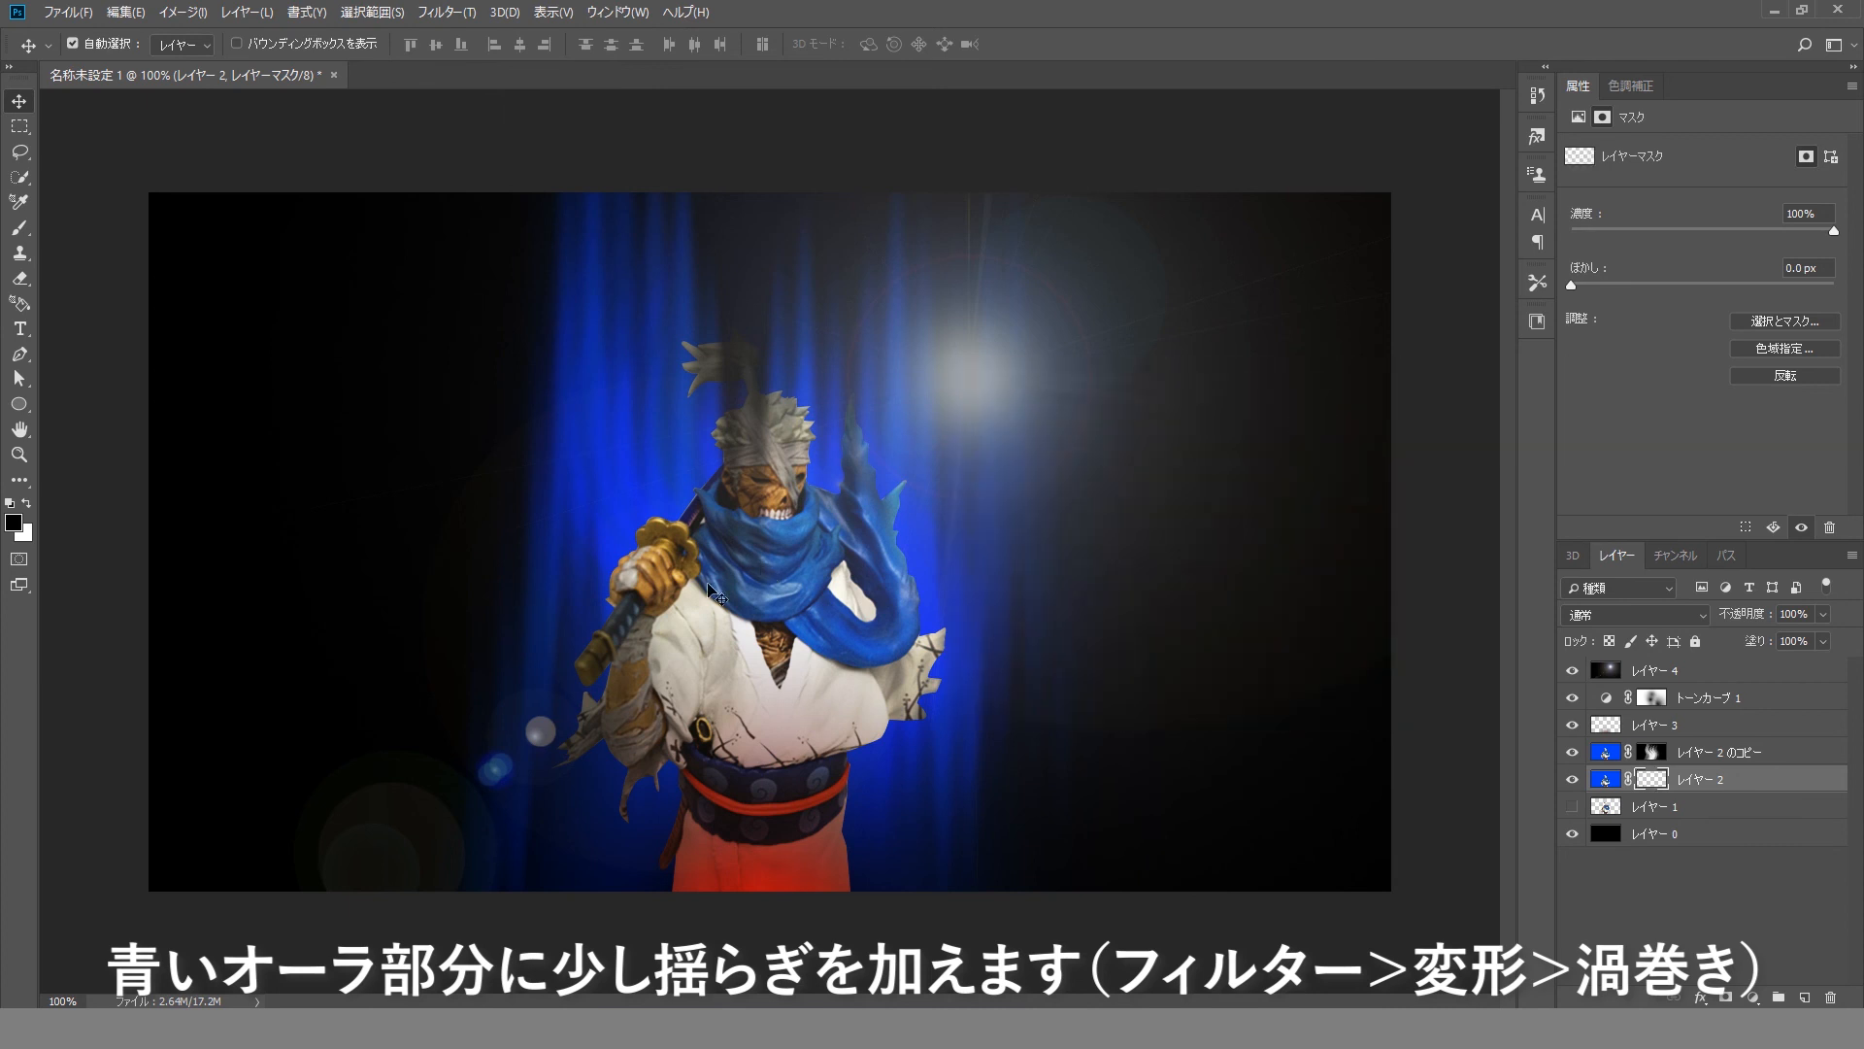
Erase the overly wide aura around the figure by brushing black at 53% opacity on レイヤー 2's mask.
{"action": "left_click", "coordinate": [19, 227]}
{"action": "mouse_move", "coordinate": [500, 777]}
{"action": "left_mouse_down"}
{"action": "mouse_move", "coordinate": [505, 673]}
{"action": "mouse_move", "coordinate": [473, 735]}
{"action": "left_mouse_up"}
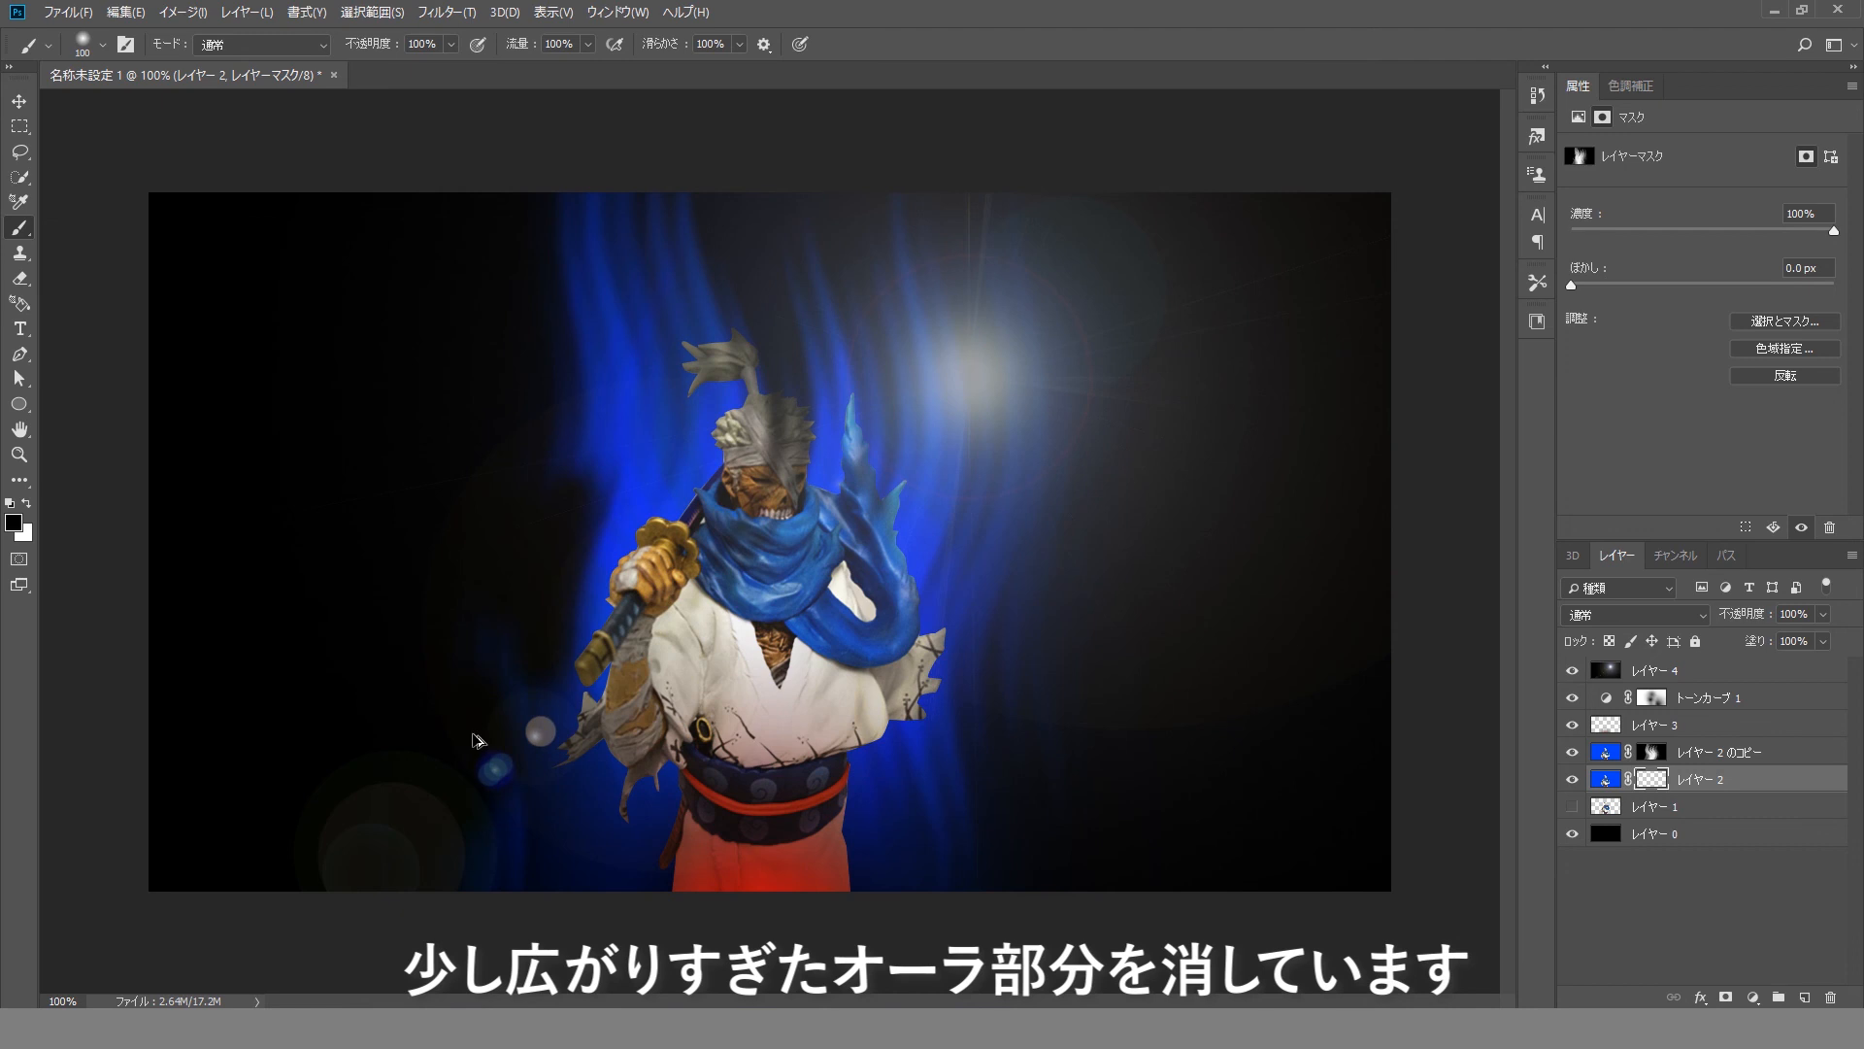
{"action": "key", "text": "ctrl+z"}
{"action": "key", "text": "5"}
{"action": "key", "text": "3"}
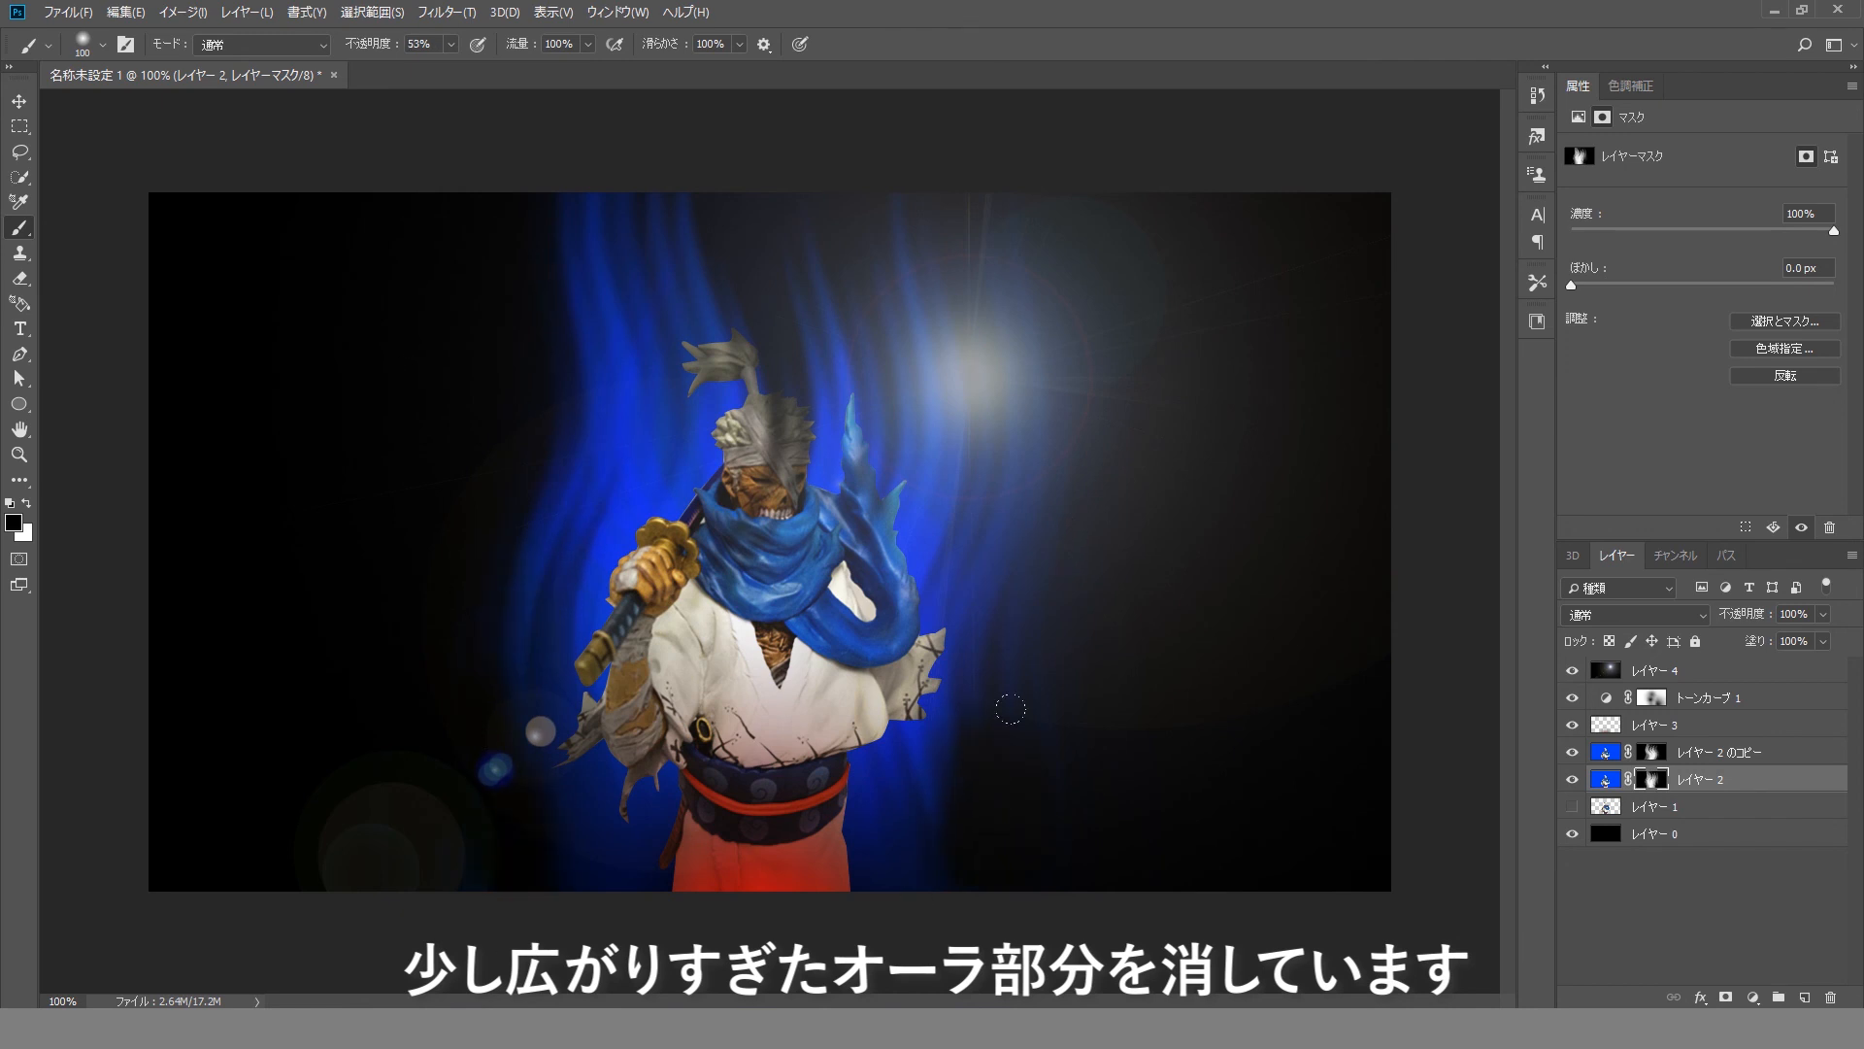
{"action": "left_click_drag", "start_coordinate": [607, 267], "coordinate": [597, 491]}
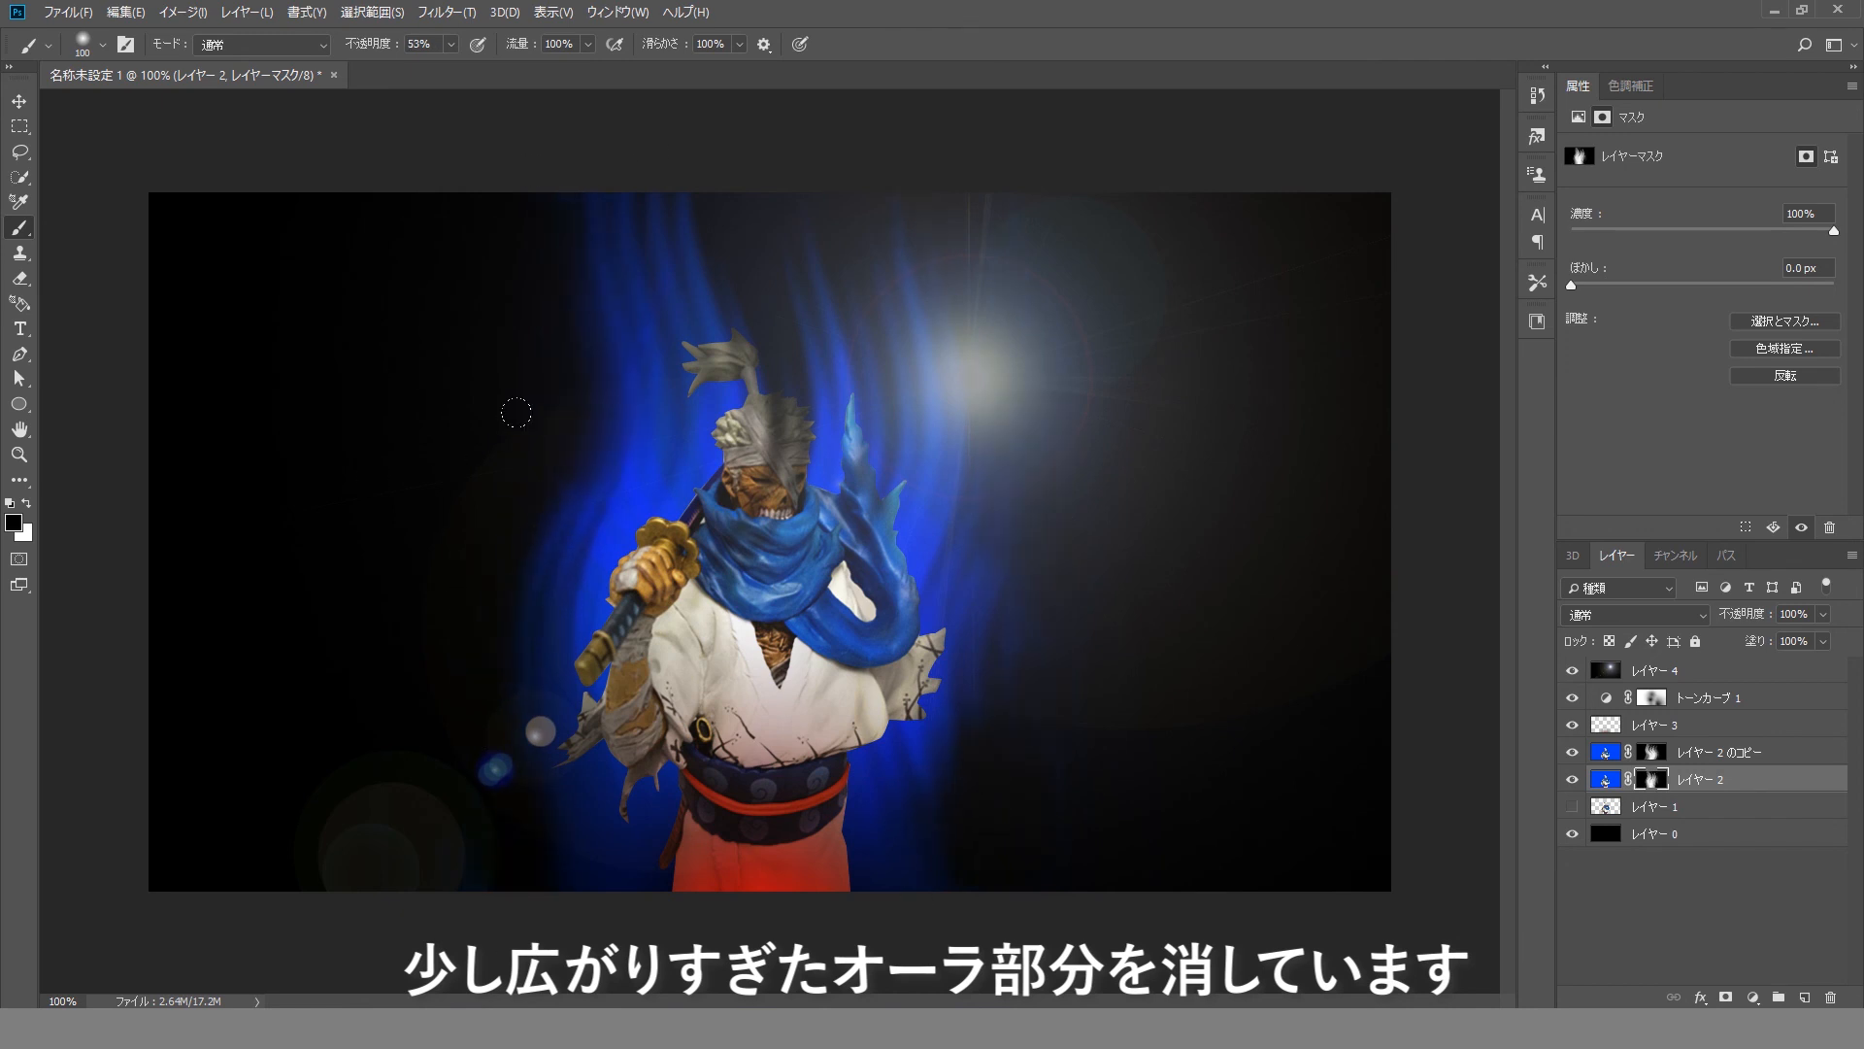
Brush white at 53% opacity on the masks of レイヤー 2 のコピー and レイヤー 2 to restore the head and the aura around the body.
{"action": "left_click", "coordinate": [1651, 751]}
{"action": "left_click", "coordinate": [28, 503]}
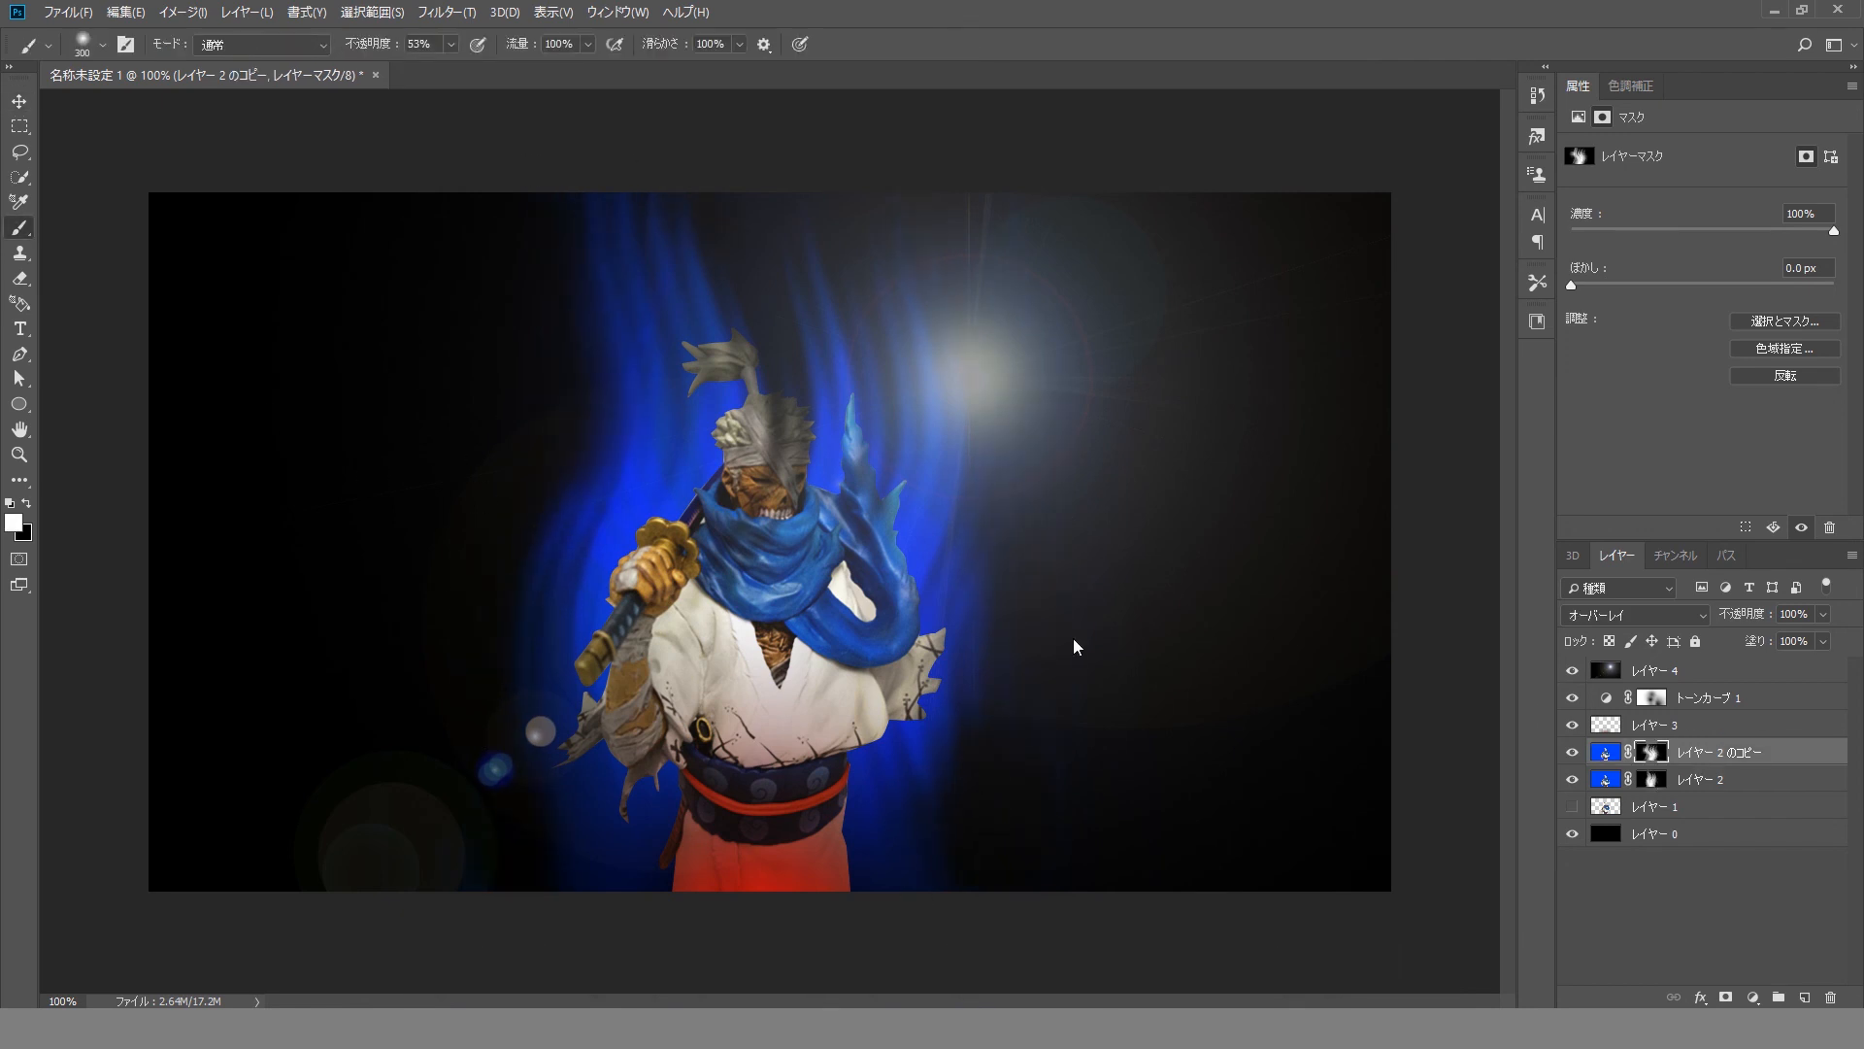
{"action": "left_click", "coordinate": [1650, 779]}
{"action": "left_click_drag", "start_coordinate": [1000, 544], "coordinate": [947, 752]}
{"action": "left_click_drag", "start_coordinate": [602, 718], "coordinate": [597, 777]}
{"action": "left_click_drag", "start_coordinate": [573, 602], "coordinate": [578, 524]}
{"action": "mouse_move", "coordinate": [772, 476]}
{"action": "left_mouse_down"}
{"action": "mouse_move", "coordinate": [752, 388]}
{"action": "mouse_move", "coordinate": [762, 437]}
{"action": "left_mouse_up"}
{"action": "key", "text": "x"}
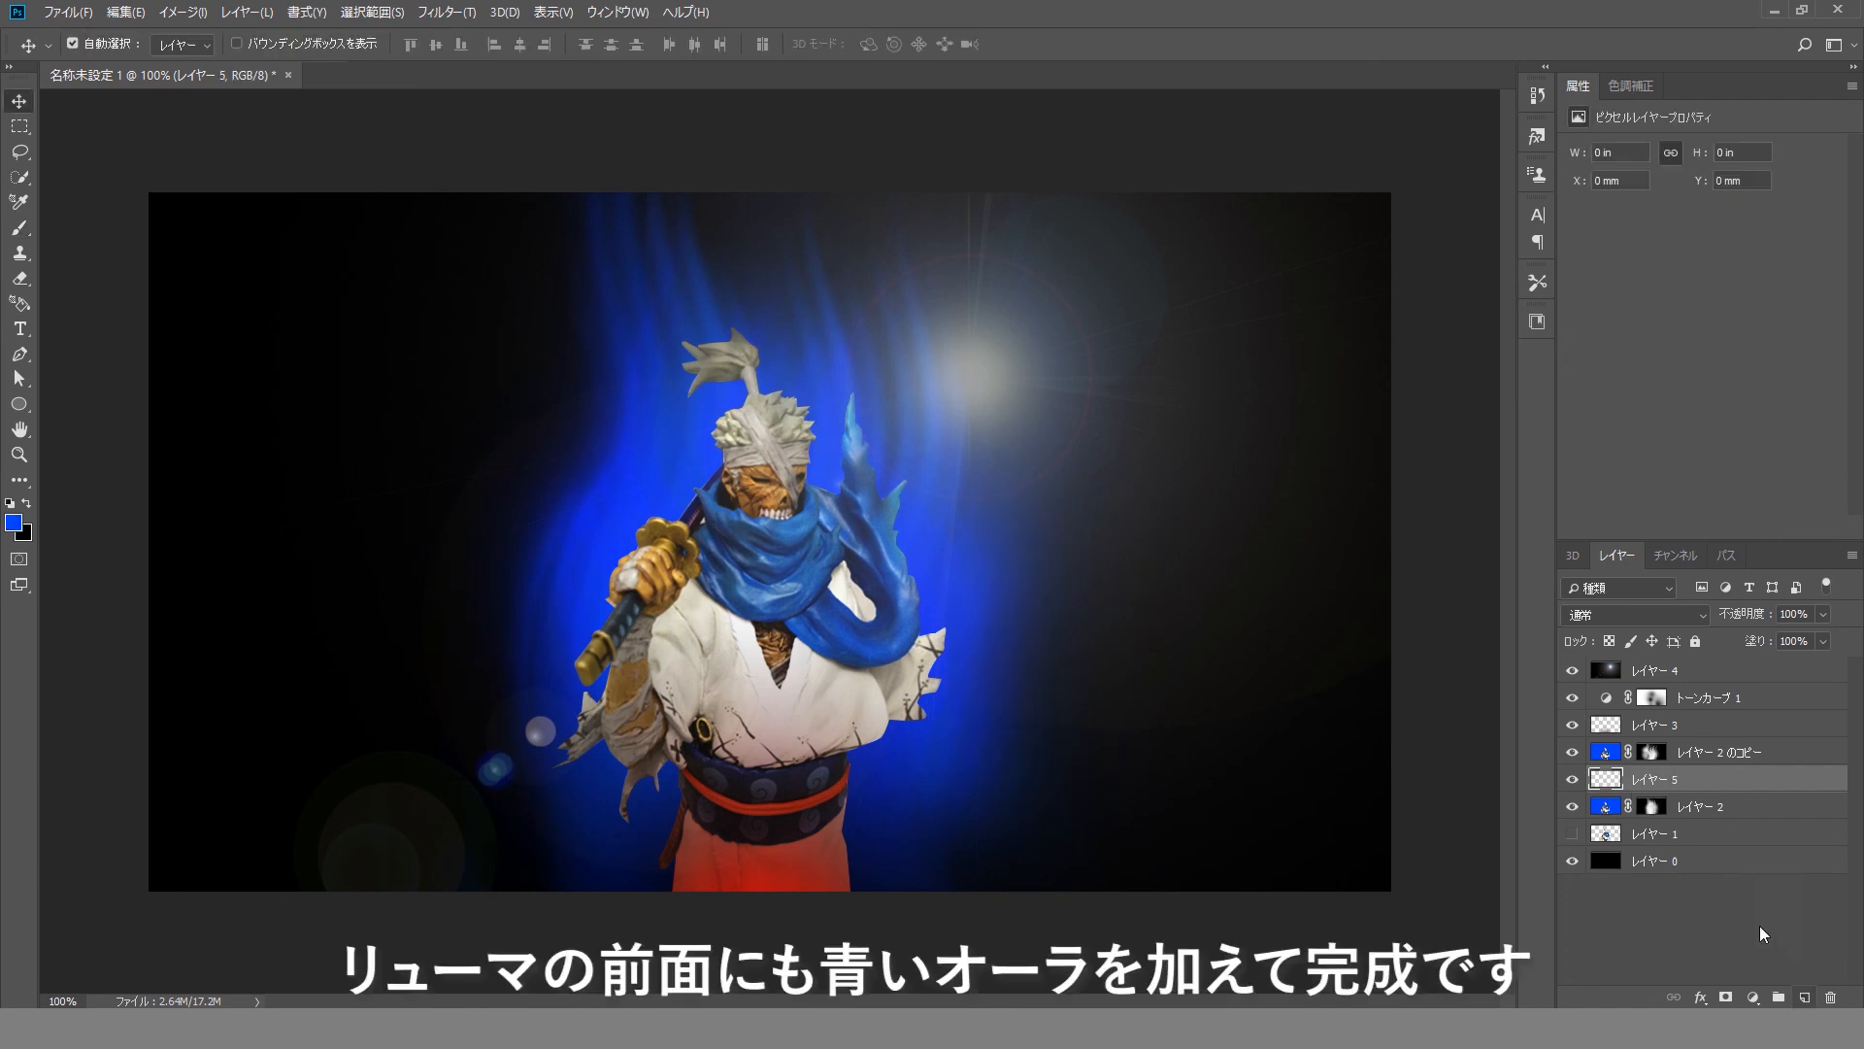
Fill レイヤー 5 with blue and give it a mask blacked out outside the aura shape loaded from レイヤー 2's mask.
{"action": "key", "text": "alt+BackSpace"}
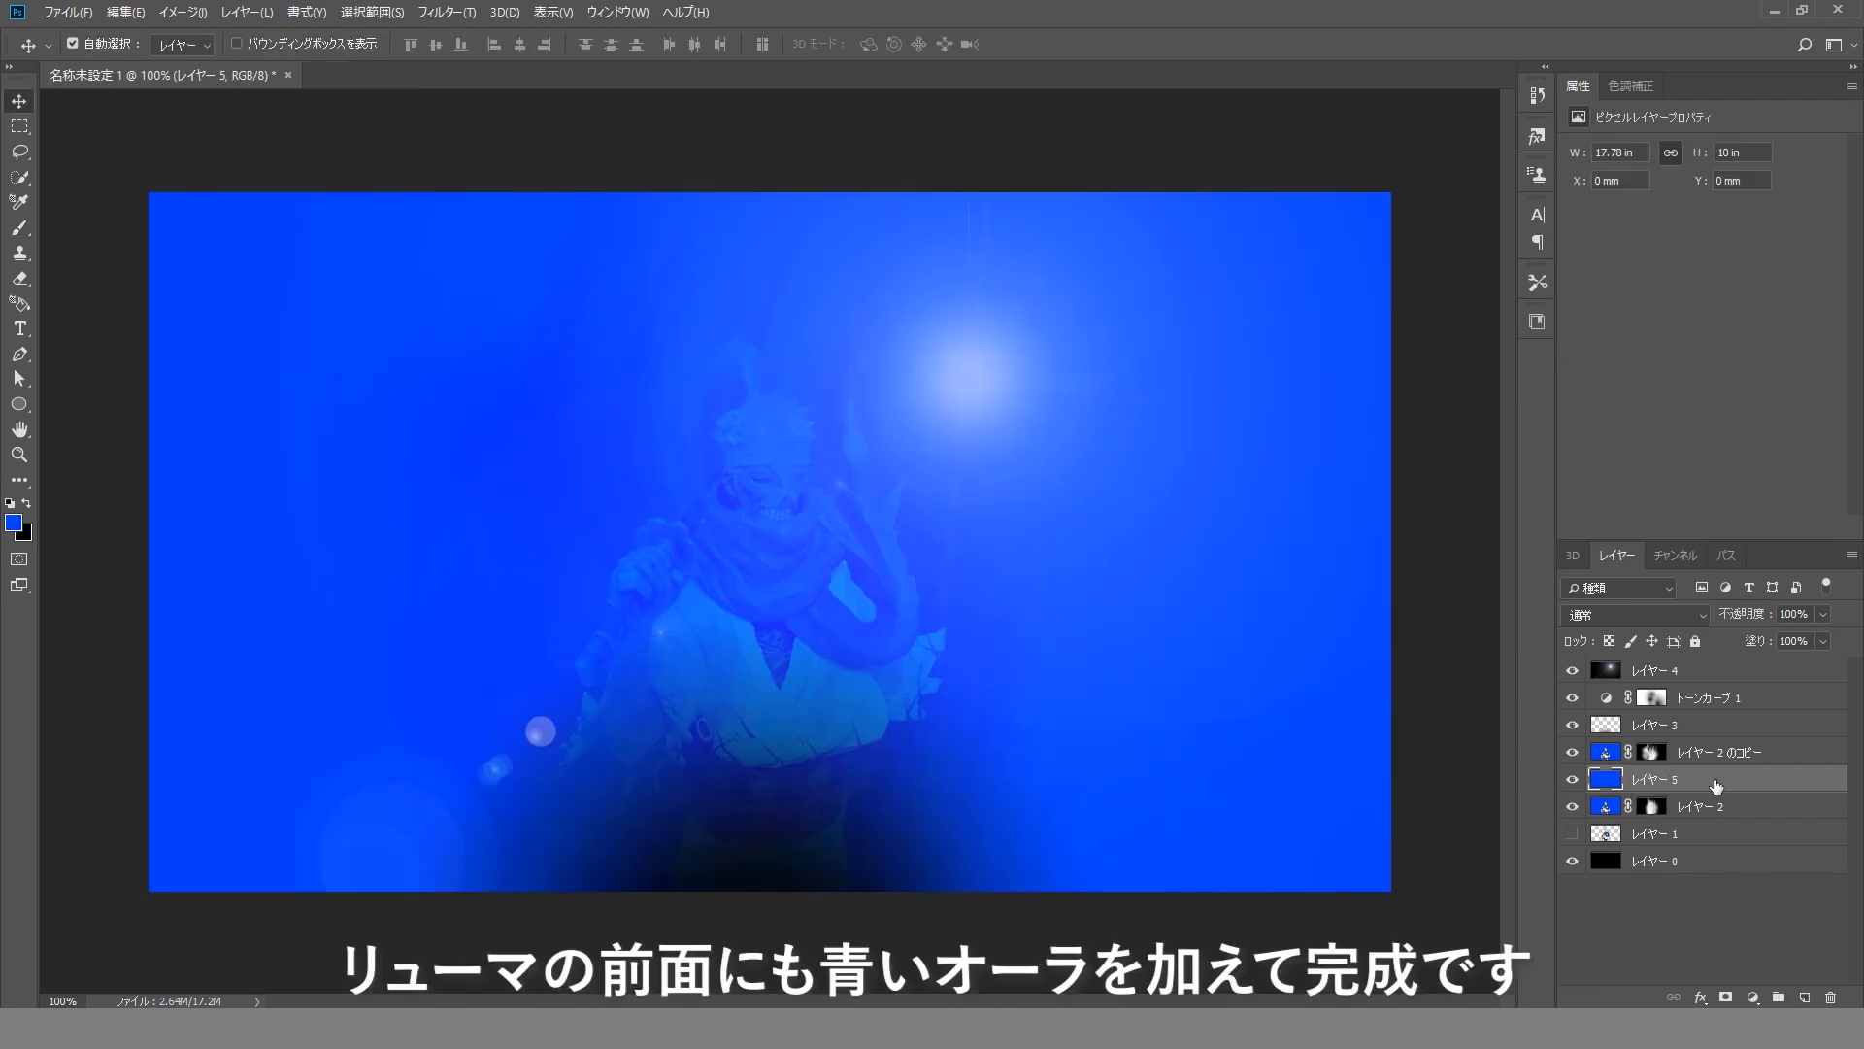
{"action": "left_click", "coordinate": [1725, 997]}
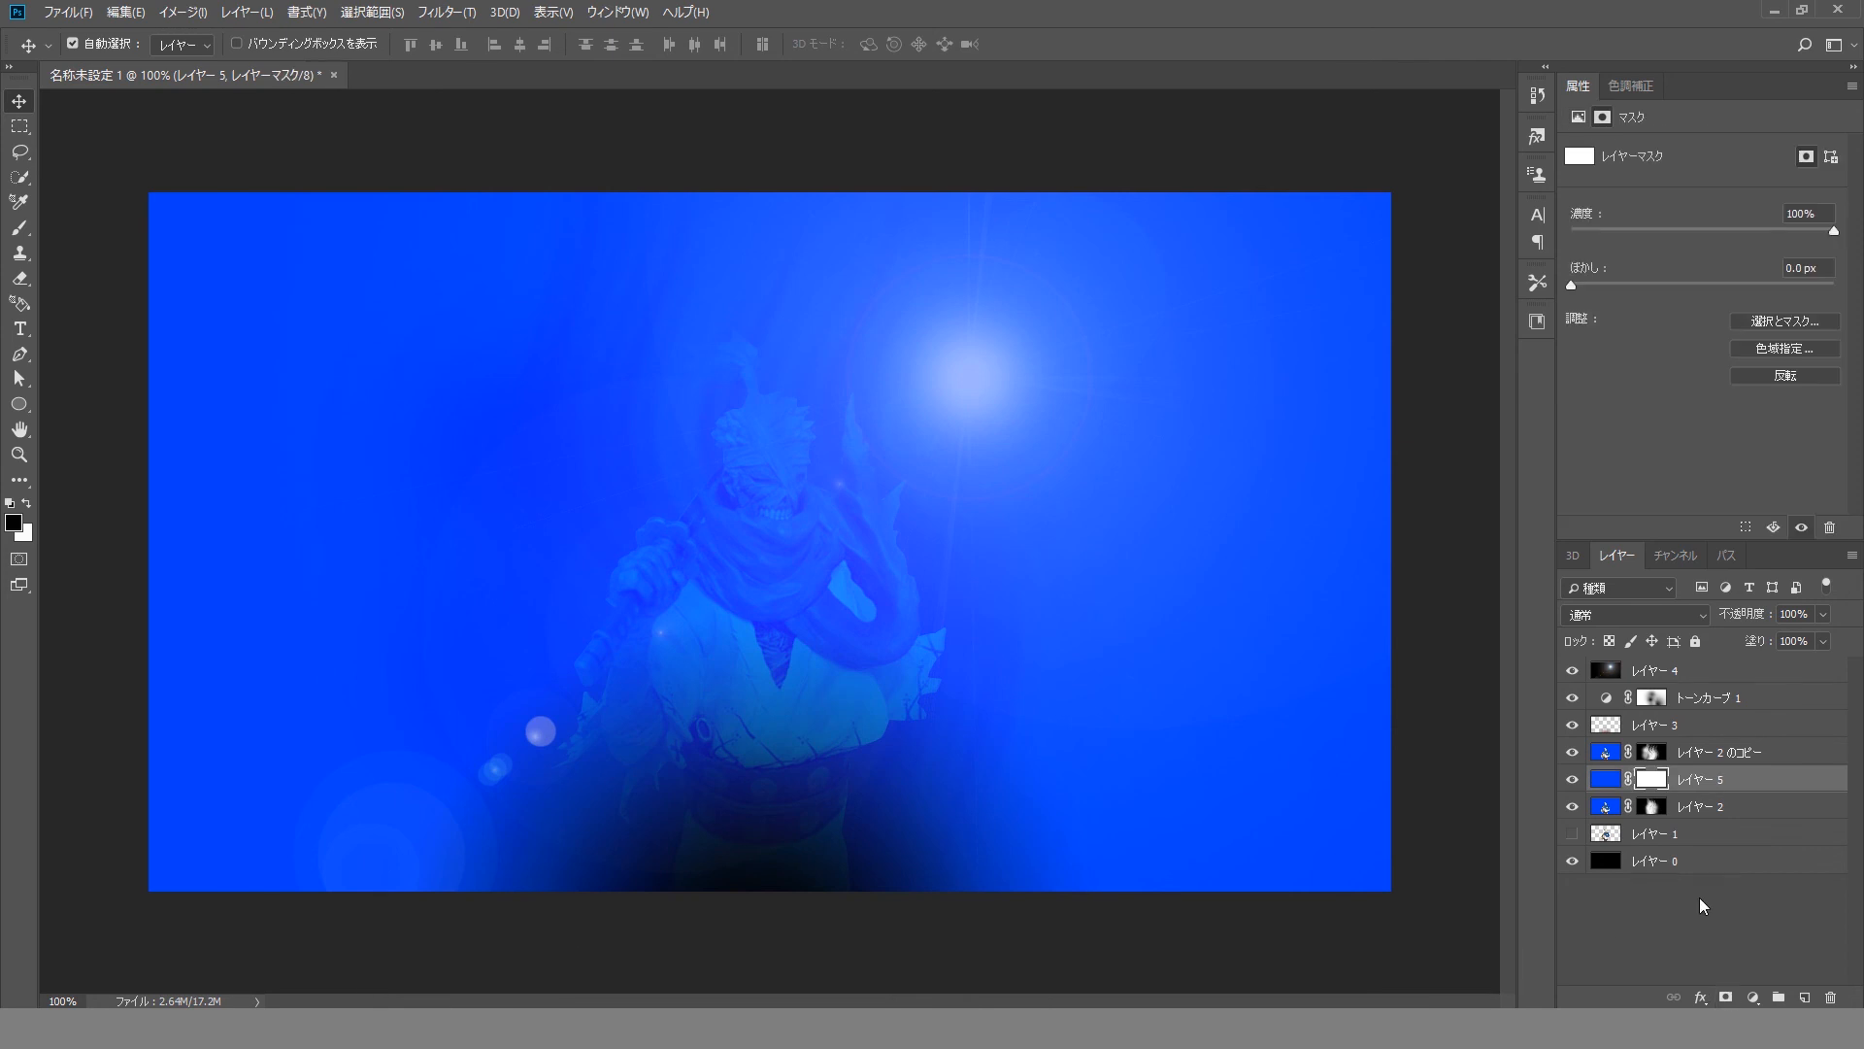
{"action": "left_click", "coordinate": [1650, 806], "text": "ctrl"}
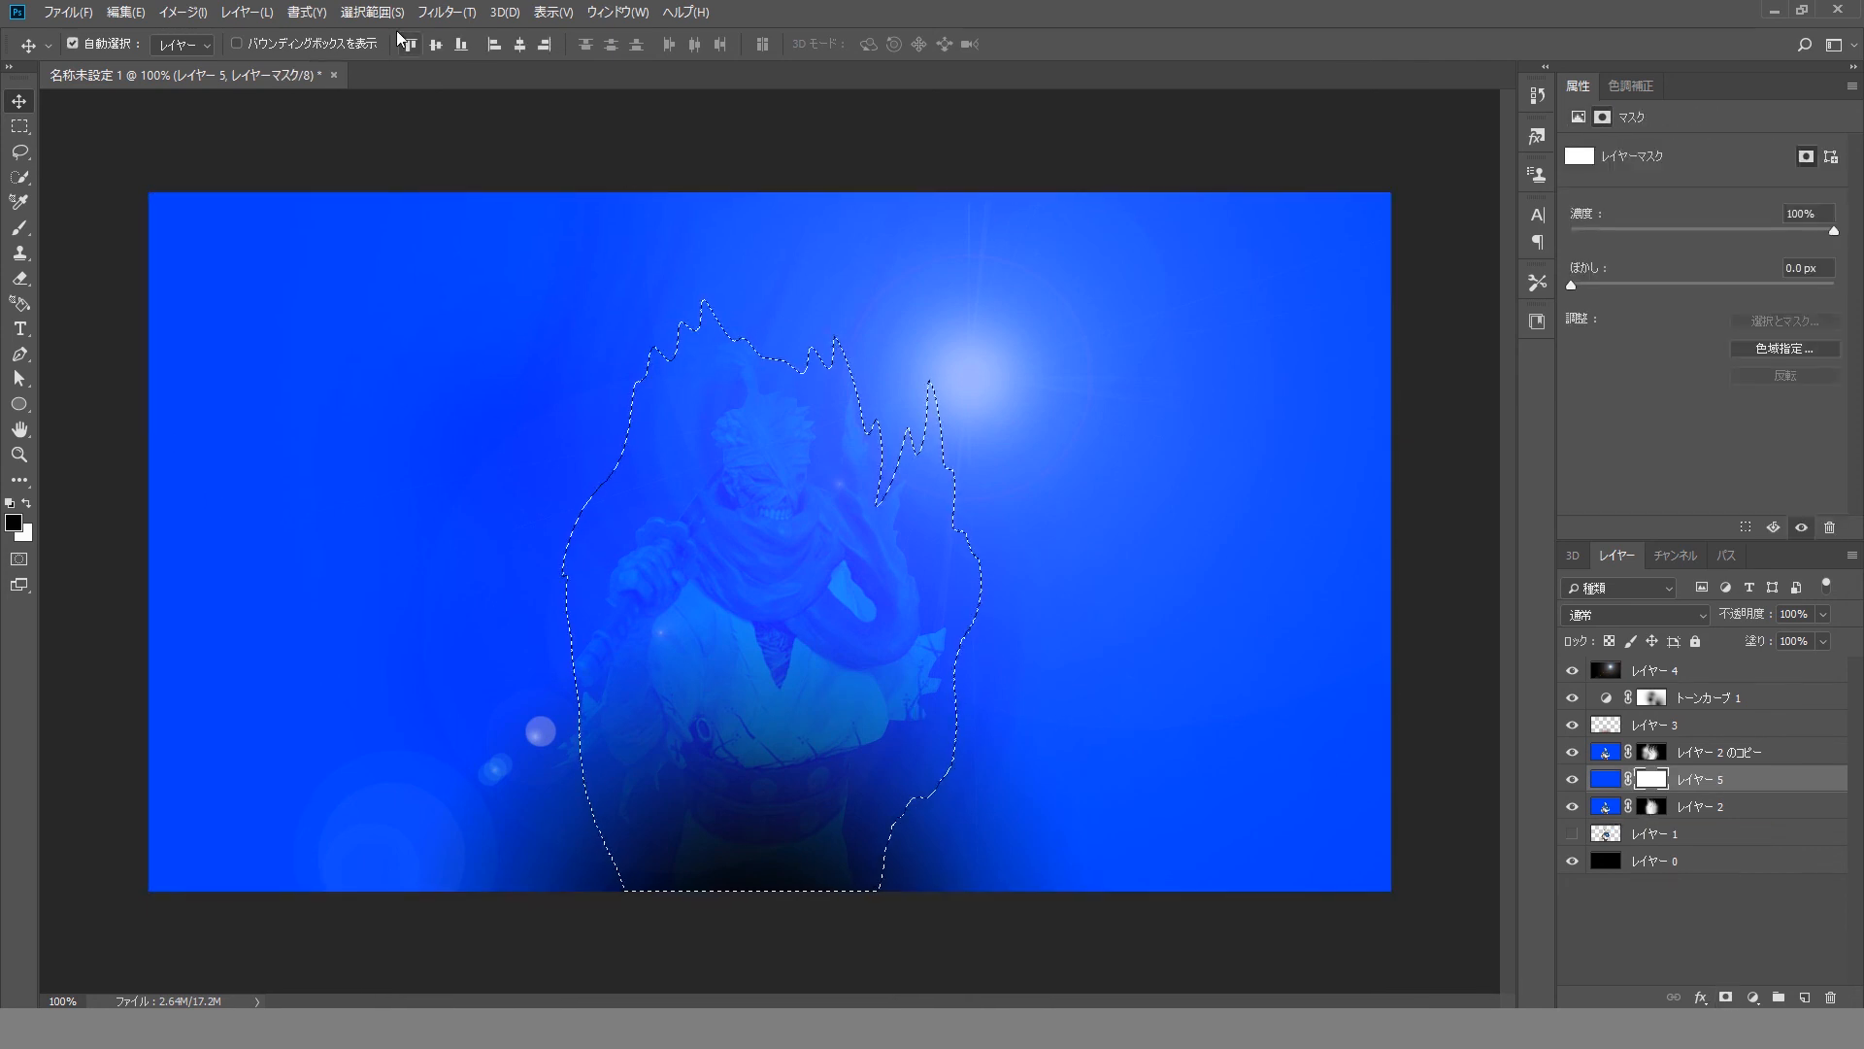
{"action": "left_click", "coordinate": [372, 11]}
{"action": "left_click", "coordinate": [426, 86]}
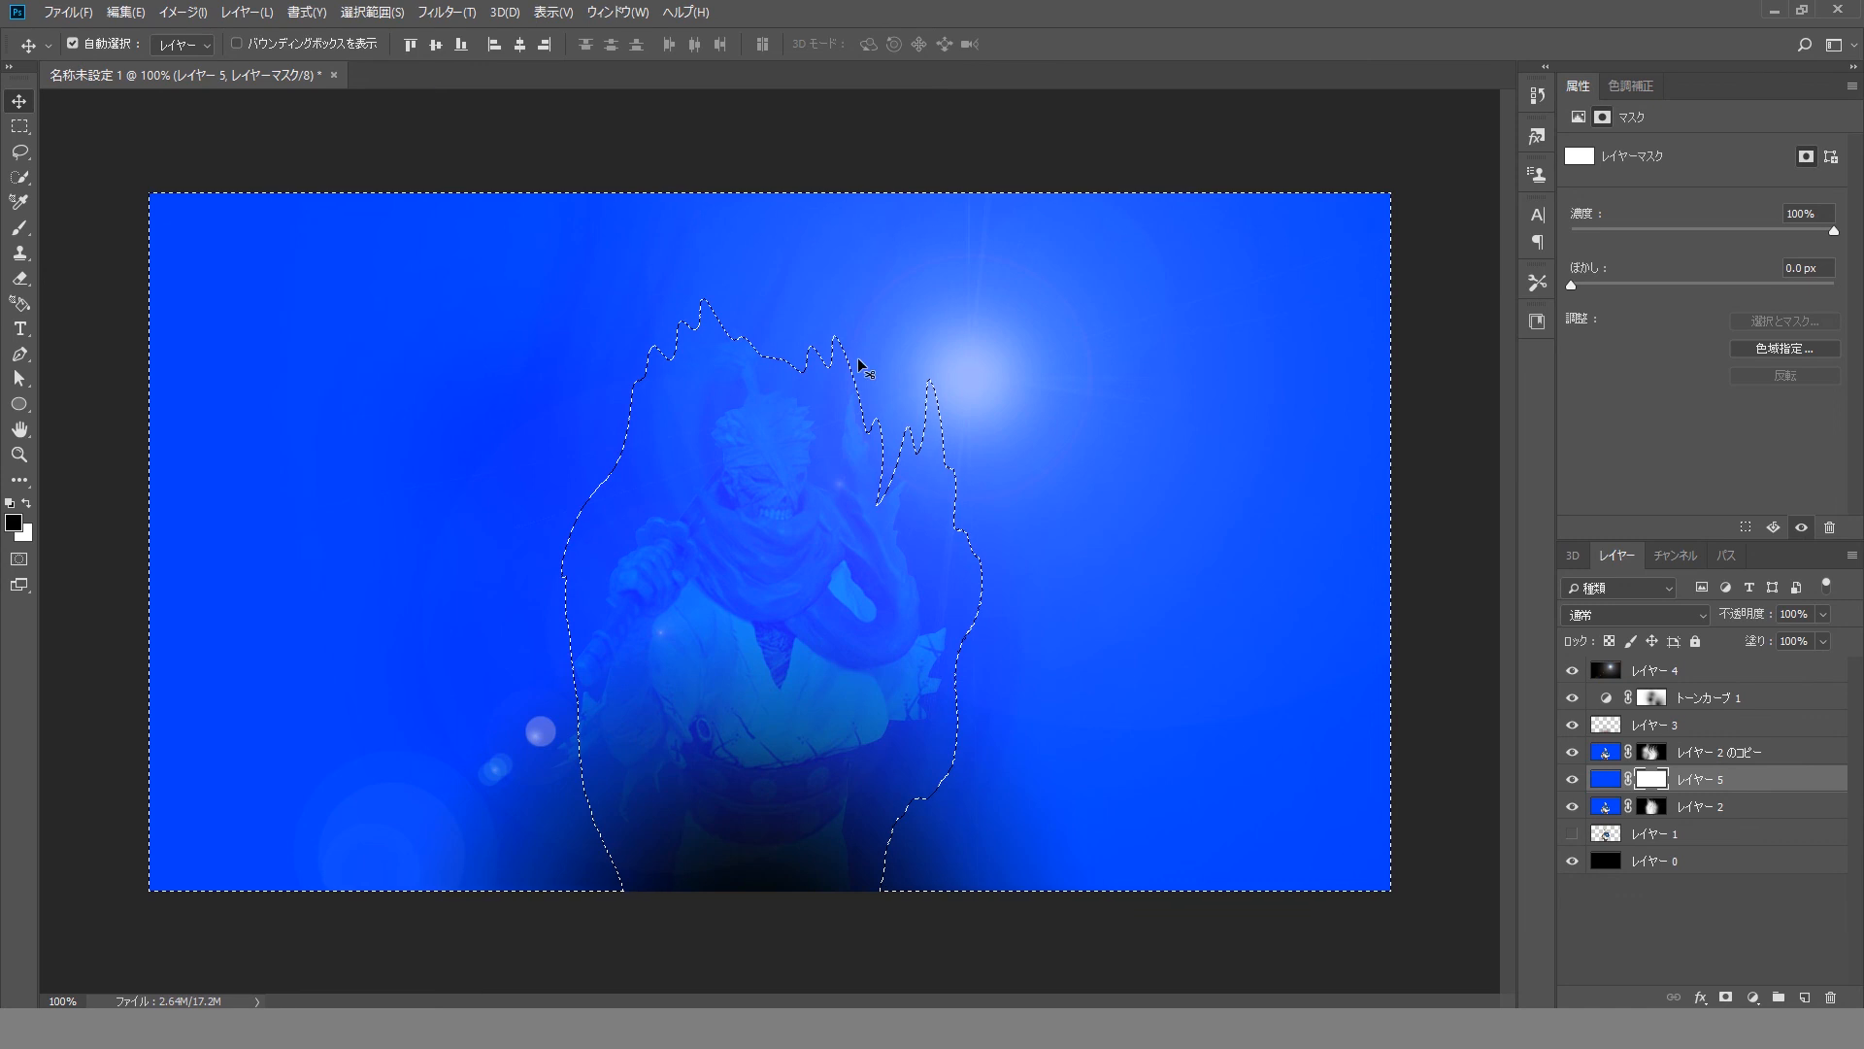
{"action": "key", "text": "alt+BackSpace"}
{"action": "key", "text": "ctrl+d"}
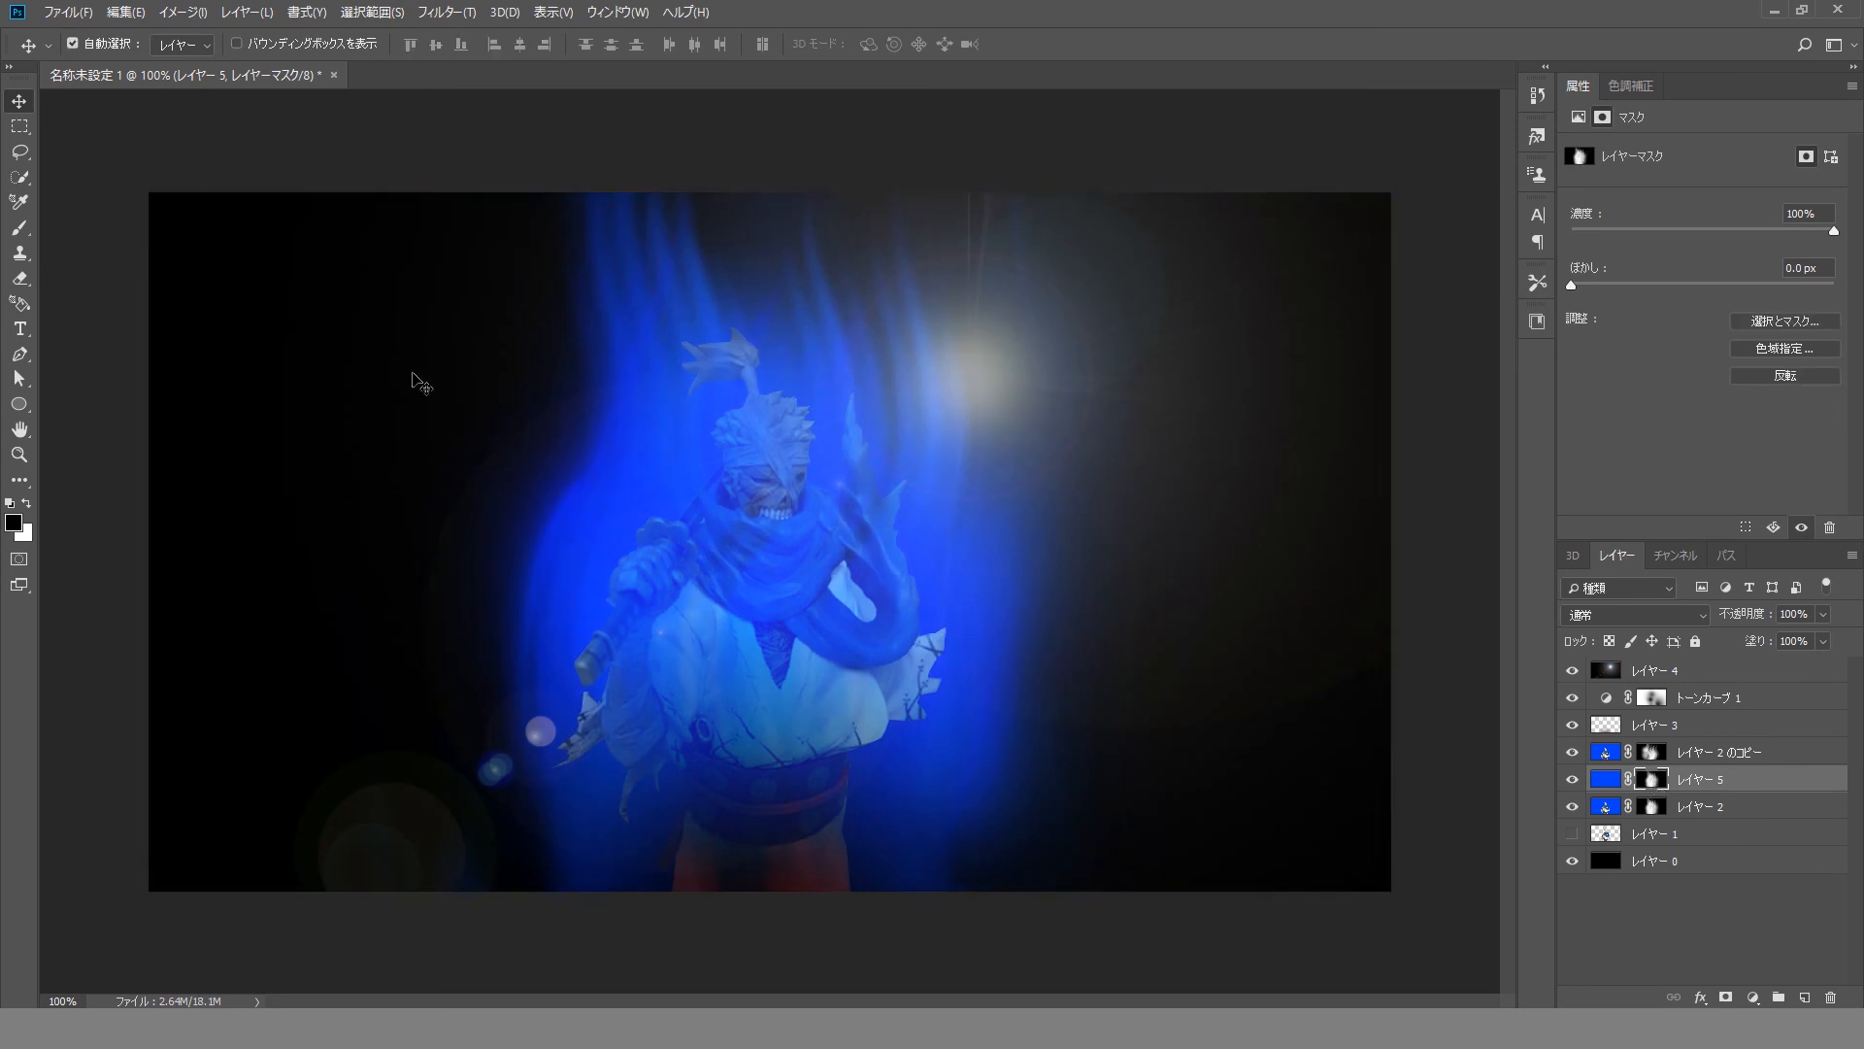
Lower レイヤー 5's opacity to 74% and compare the image with and without the layer.
{"action": "left_click_drag", "start_coordinate": [1734, 620], "coordinate": [1751, 617]}
{"action": "left_click", "coordinate": [1572, 780]}
{"action": "left_click", "coordinate": [1572, 779]}
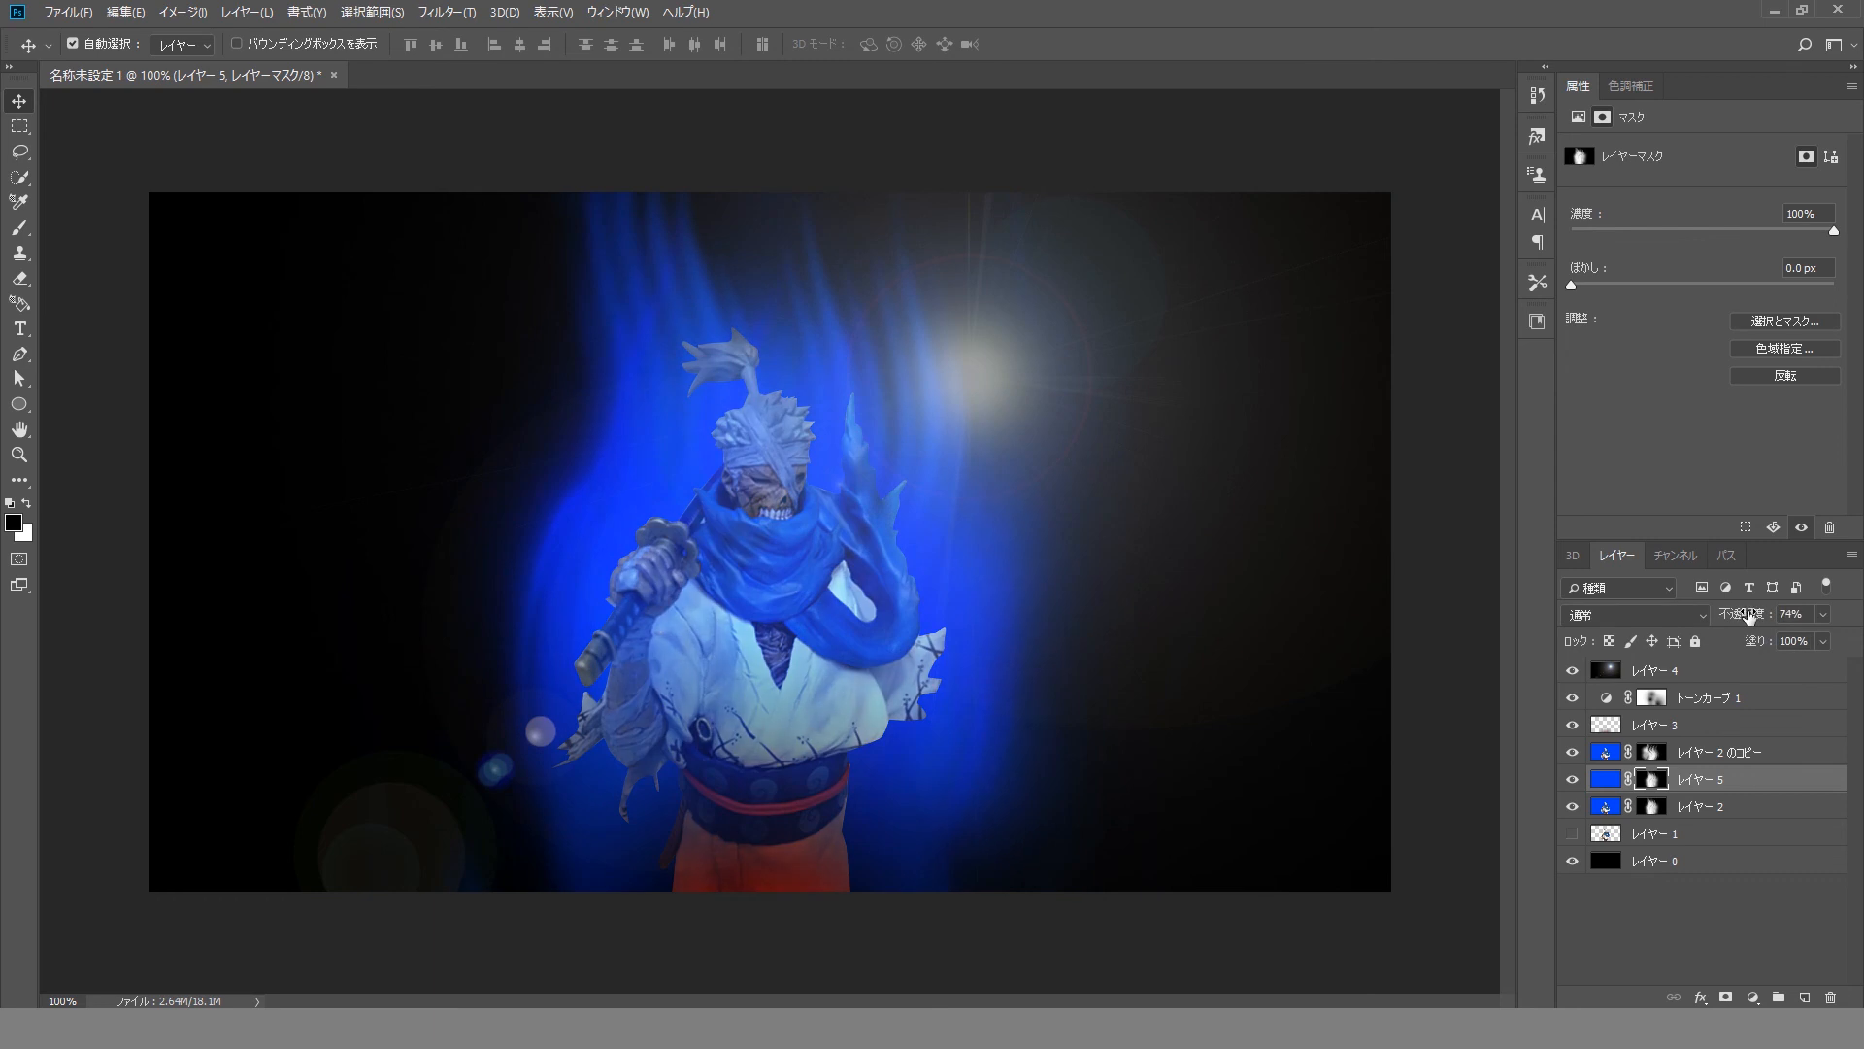
Compare the image with and without the lens flare on レイヤー 4, reduce its opacity to 39%, and deselect the layer.
{"action": "left_click", "coordinate": [1572, 672]}
{"action": "left_click", "coordinate": [1572, 674]}
{"action": "mouse_move", "coordinate": [1751, 614]}
{"action": "left_mouse_down"}
{"action": "mouse_move", "coordinate": [1707, 625]}
{"action": "mouse_move", "coordinate": [1738, 619]}
{"action": "left_mouse_up"}
{"action": "left_click", "coordinate": [1725, 679]}
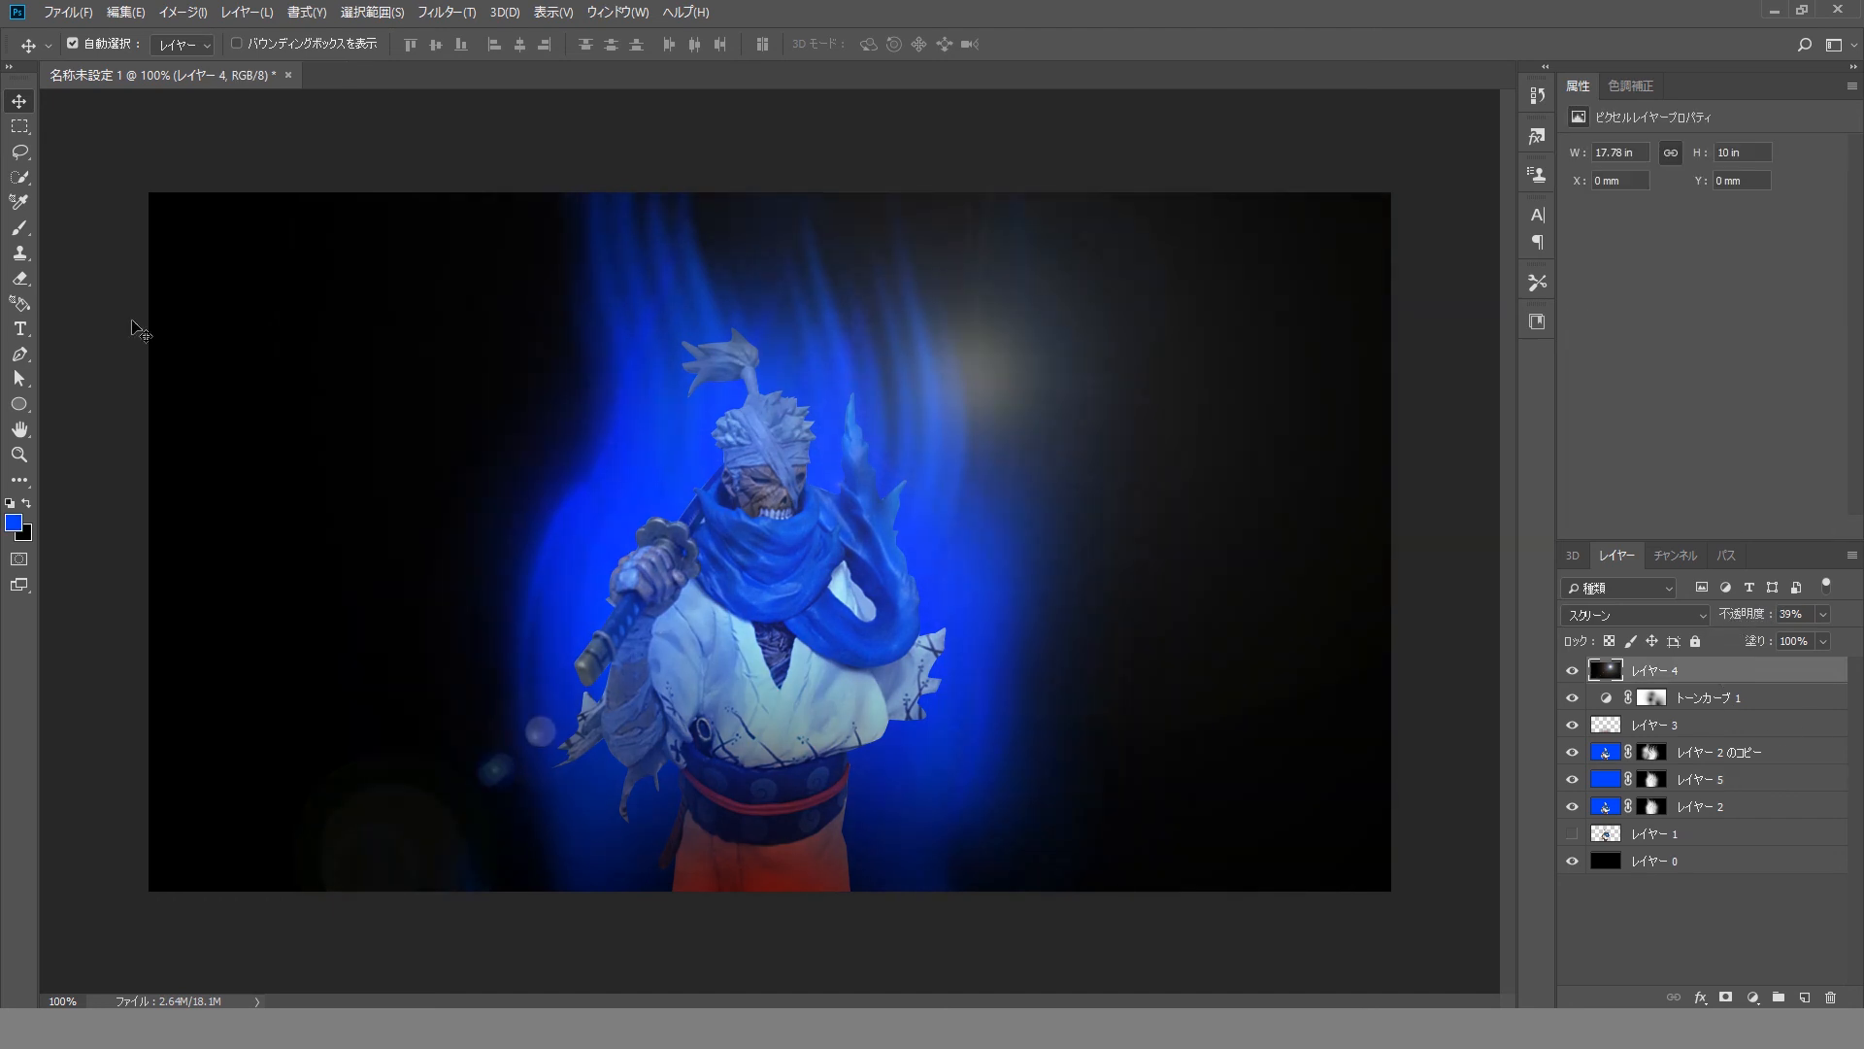
{"action": "left_click", "coordinate": [143, 208]}
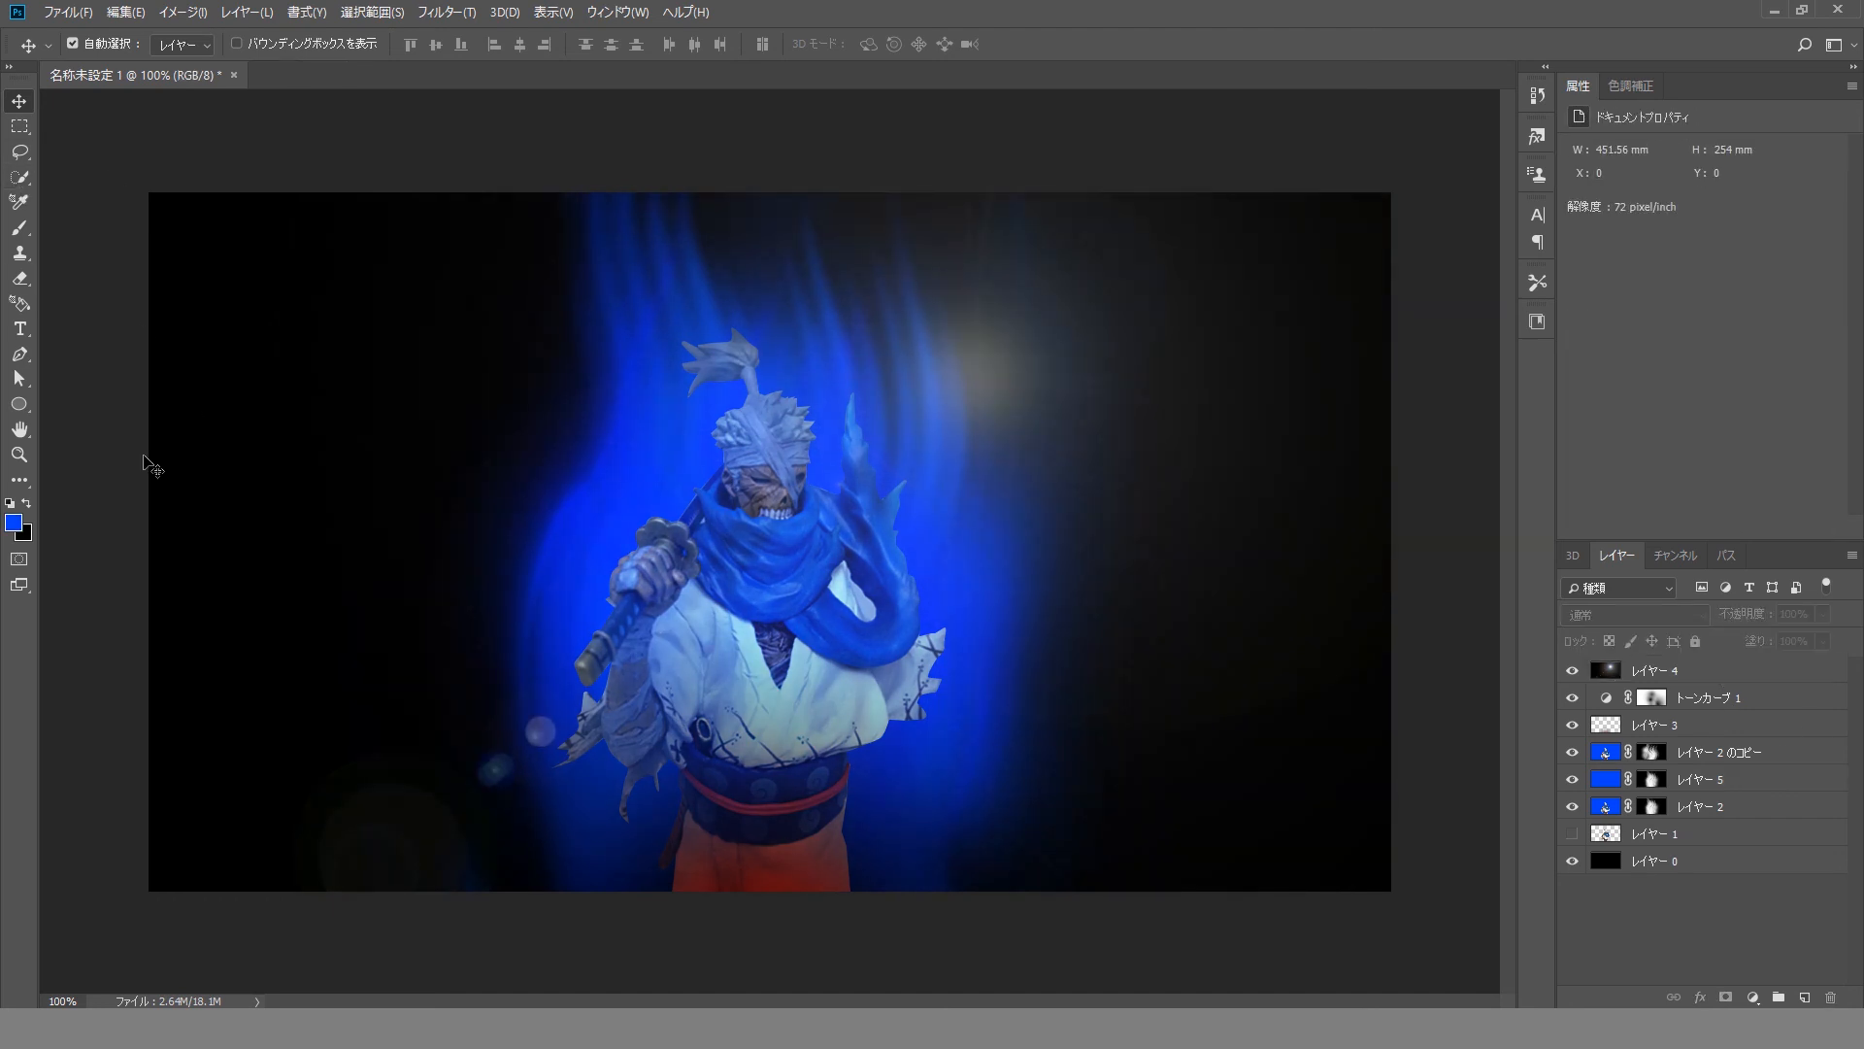
Apply a Gaussian Blur with a 50-pixel radius to レイヤー 2's mask.
{"action": "left_click", "coordinate": [1655, 809]}
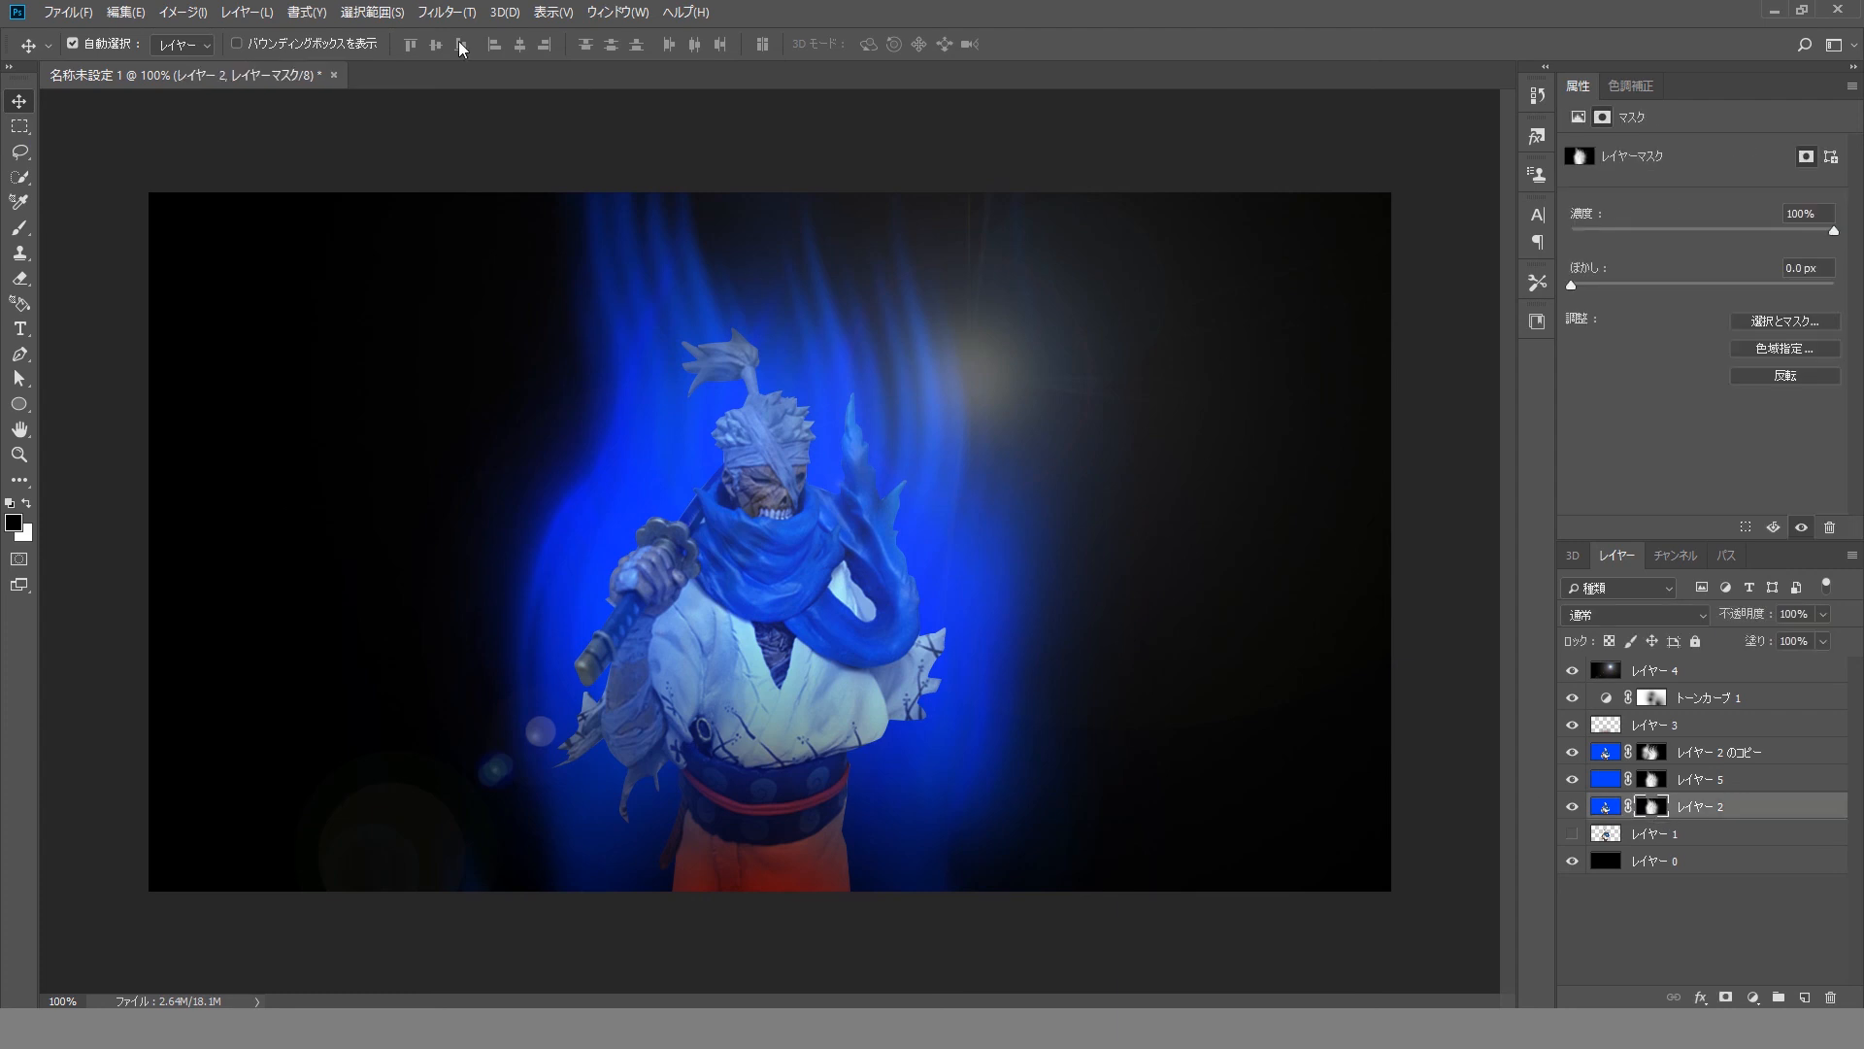
{"action": "left_click", "coordinate": [446, 12]}
{"action": "mouse_move", "coordinate": [524, 317]}
{"action": "left_click", "coordinate": [758, 327]}
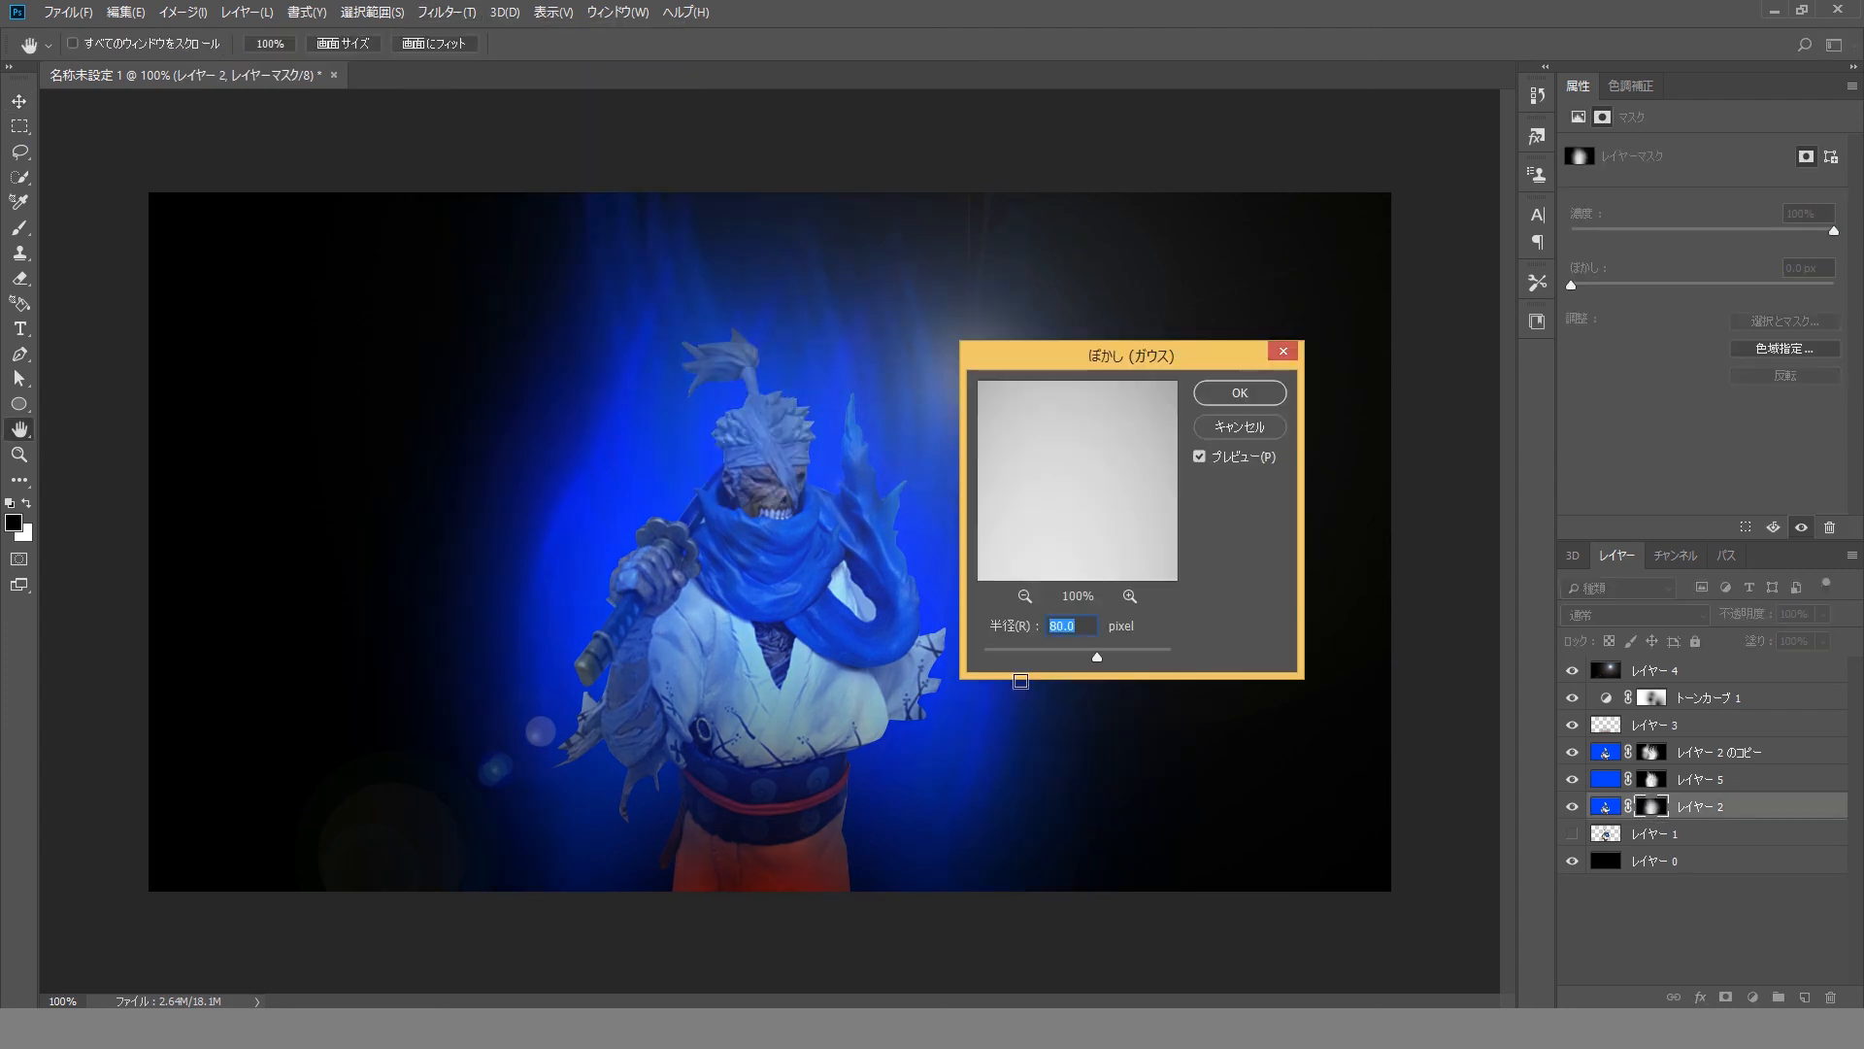
{"action": "left_click_drag", "start_coordinate": [1022, 650], "coordinate": [1066, 656]}
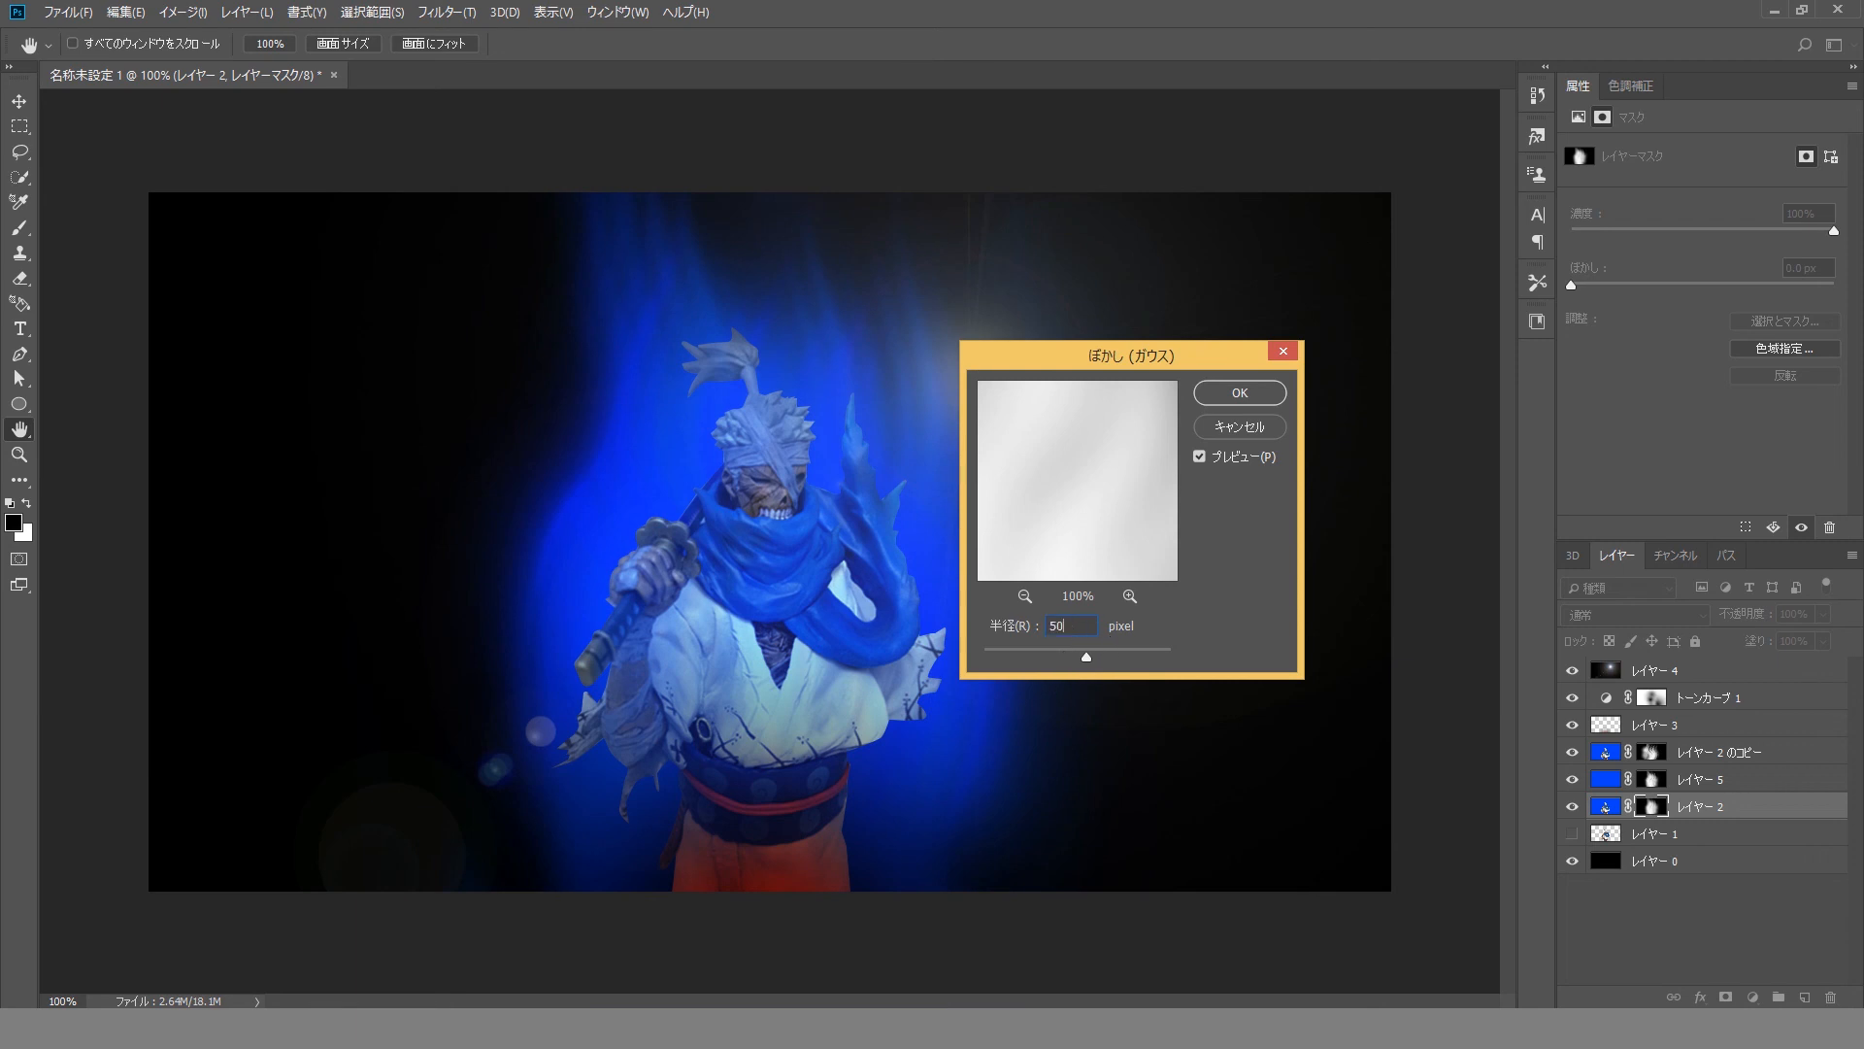
{"action": "left_click", "coordinate": [1240, 392]}
{"action": "key", "text": "v"}
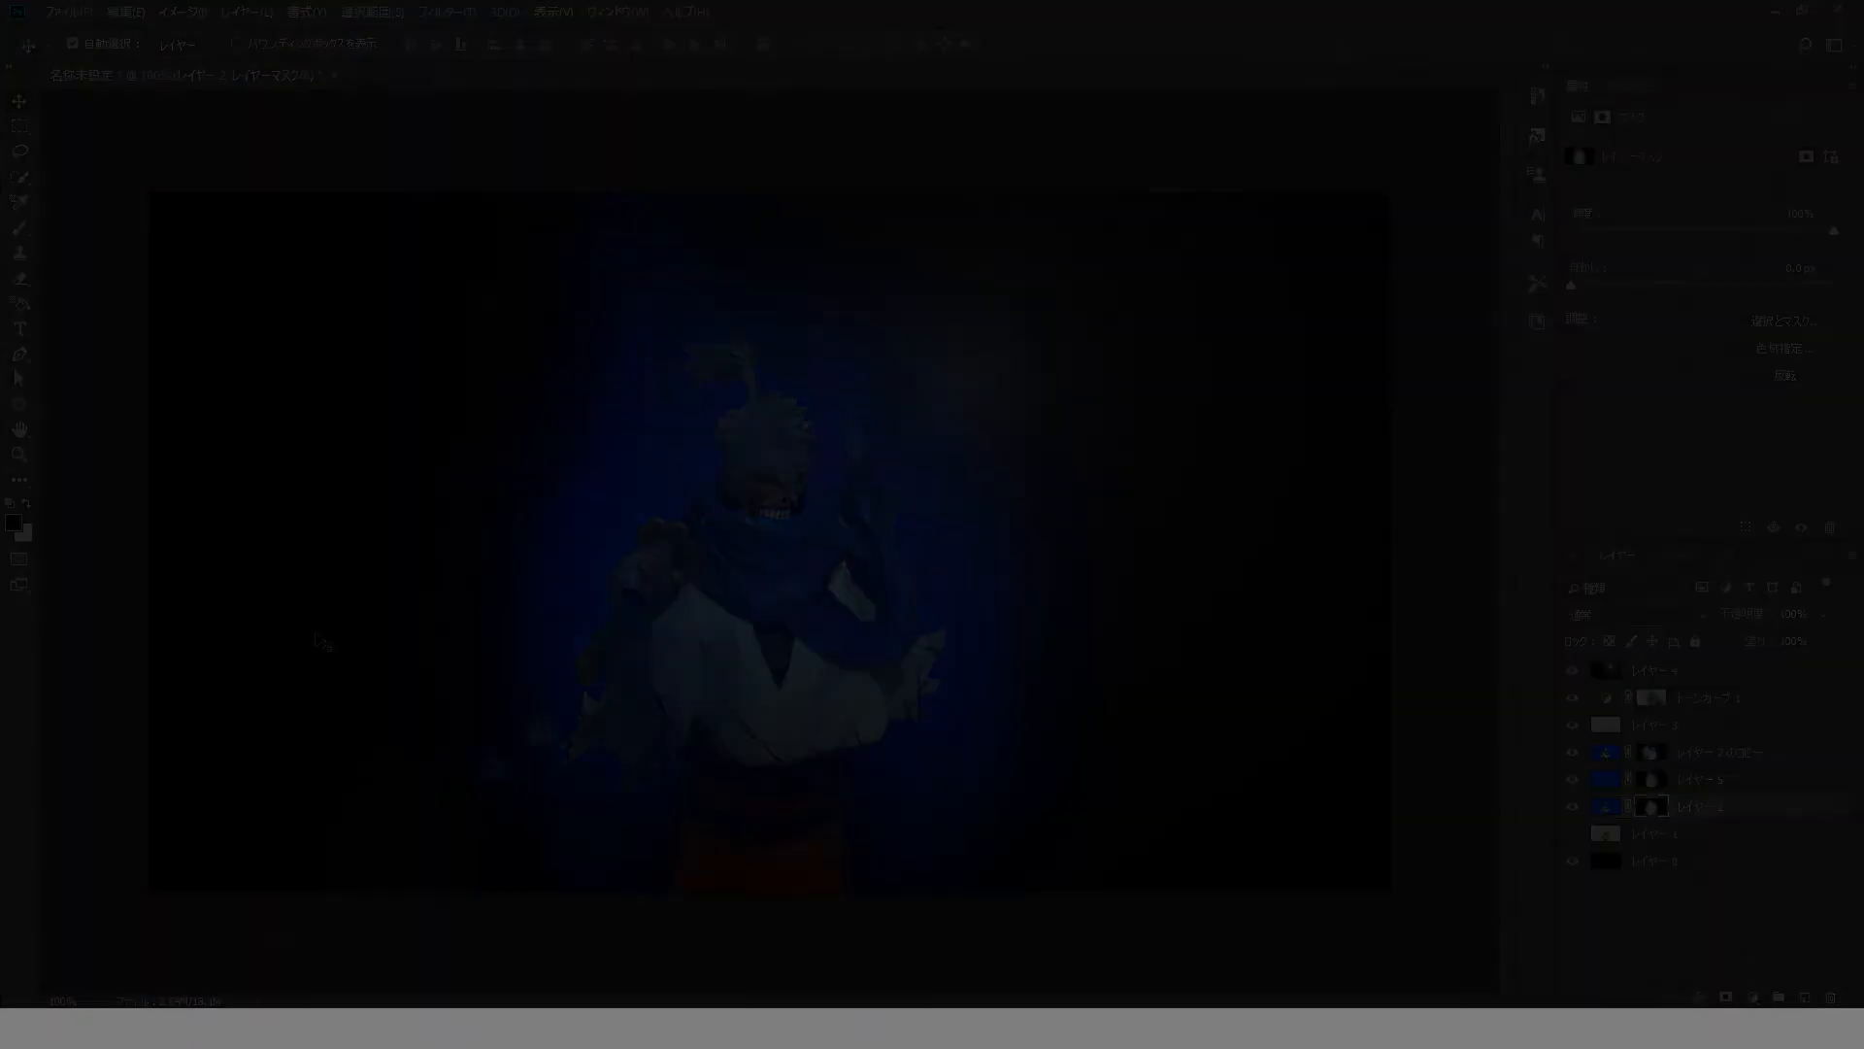